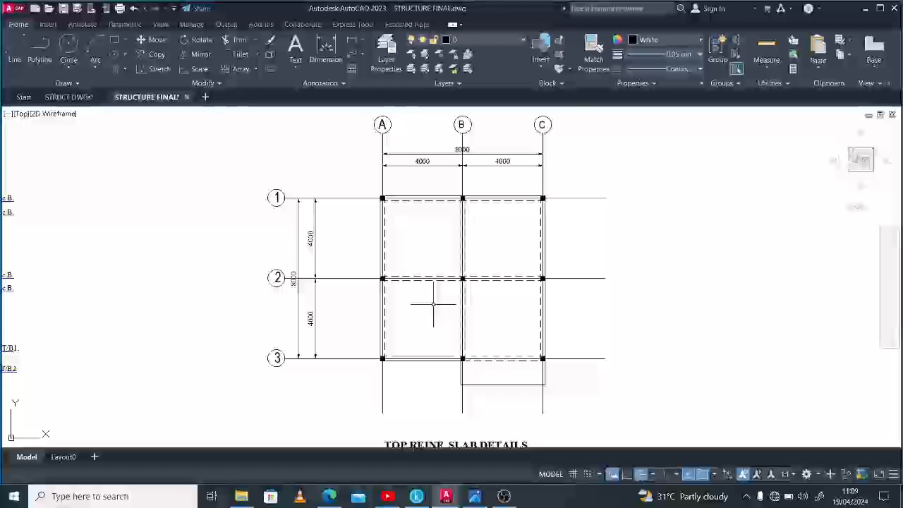
Step: Cancel the running command and open the QuickCalc calculator
{"action": "scroll", "coordinate": [448, 277], "scroll_direction": "up", "scroll_amount": 2}
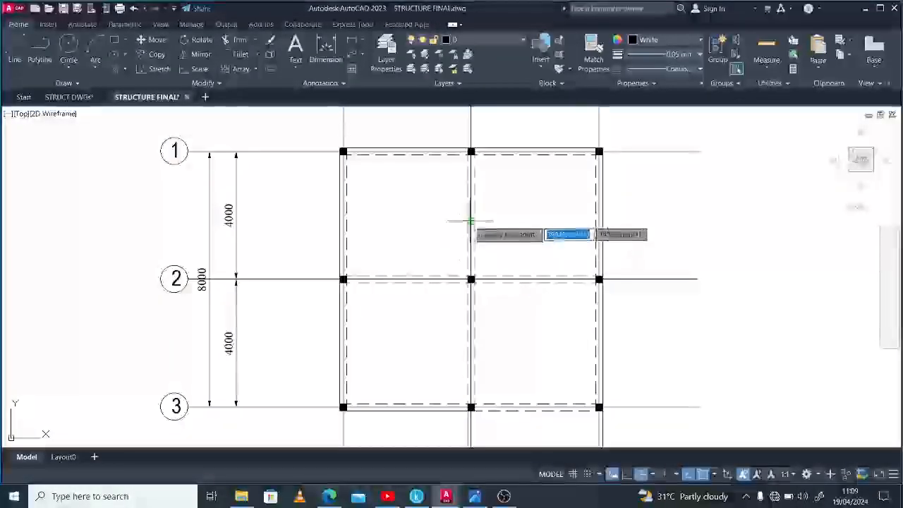
{"action": "key", "text": "Escape"}
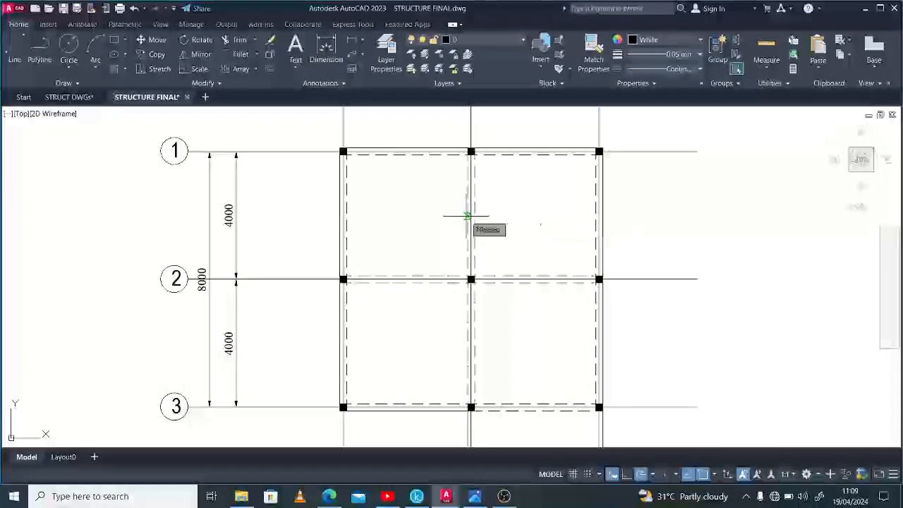
{"action": "type", "text": "Q"}
{"action": "key", "text": "Return"}
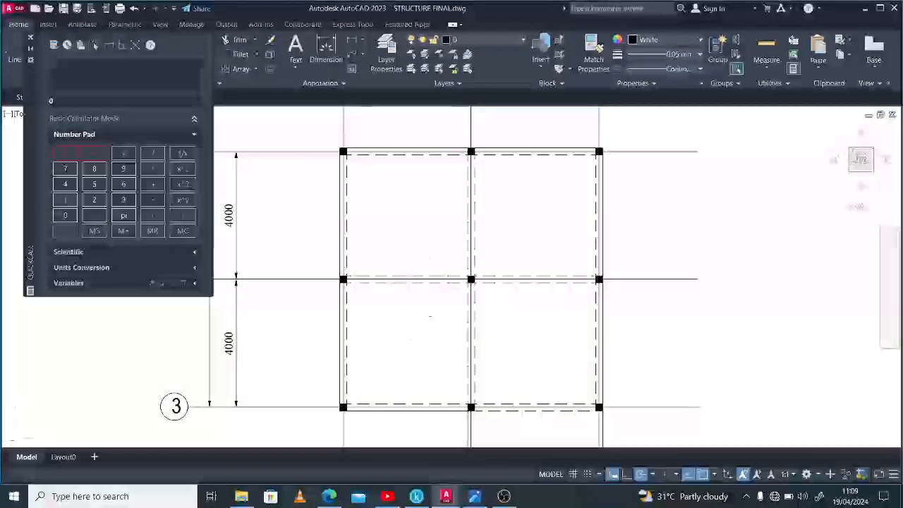
Step: Calculate 4000*0.3 in the calculator to get the top bar extension length
{"action": "scroll", "coordinate": [409, 315], "scroll_direction": "down", "scroll_amount": 2}
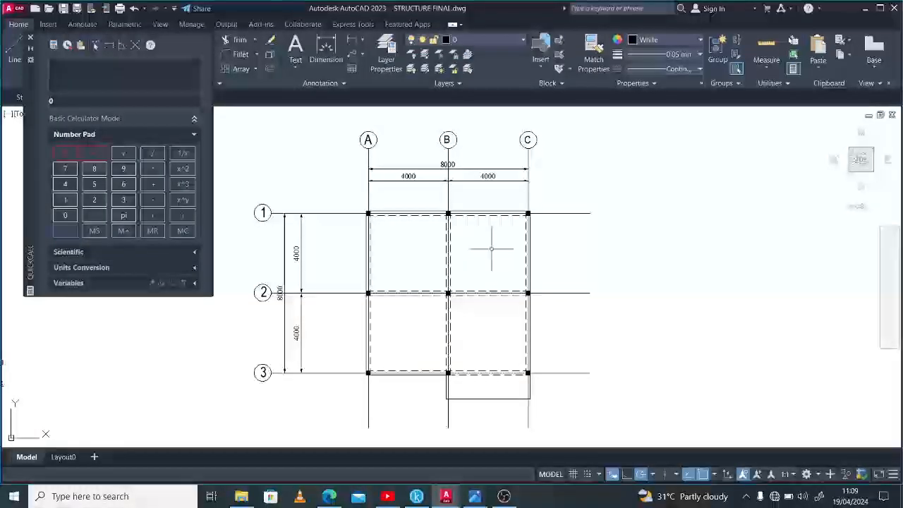
{"action": "left_click", "coordinate": [65, 185]}
{"action": "left_click", "coordinate": [65, 215]}
{"action": "left_click", "coordinate": [65, 216]}
{"action": "left_click", "coordinate": [65, 215]}
{"action": "left_click", "coordinate": [148, 168]}
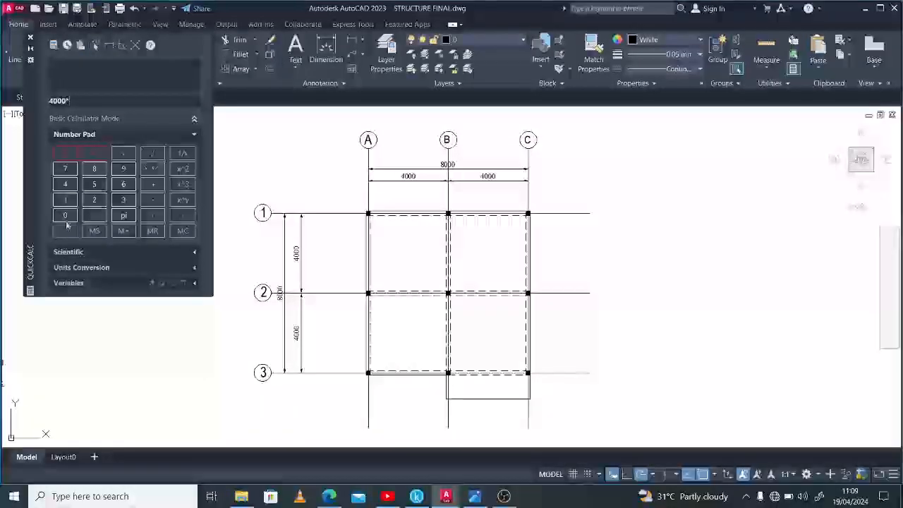
{"action": "left_click", "coordinate": [94, 216]}
{"action": "left_click", "coordinate": [124, 200]}
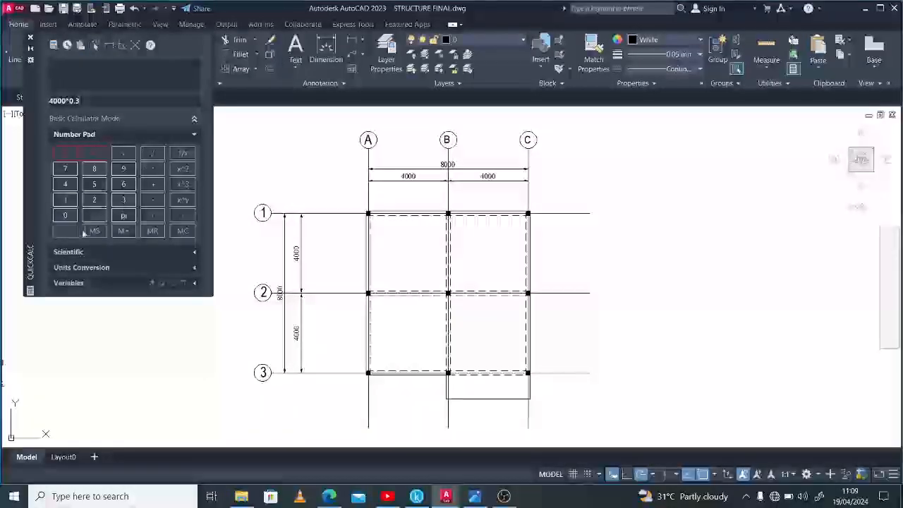
{"action": "left_click", "coordinate": [65, 231]}
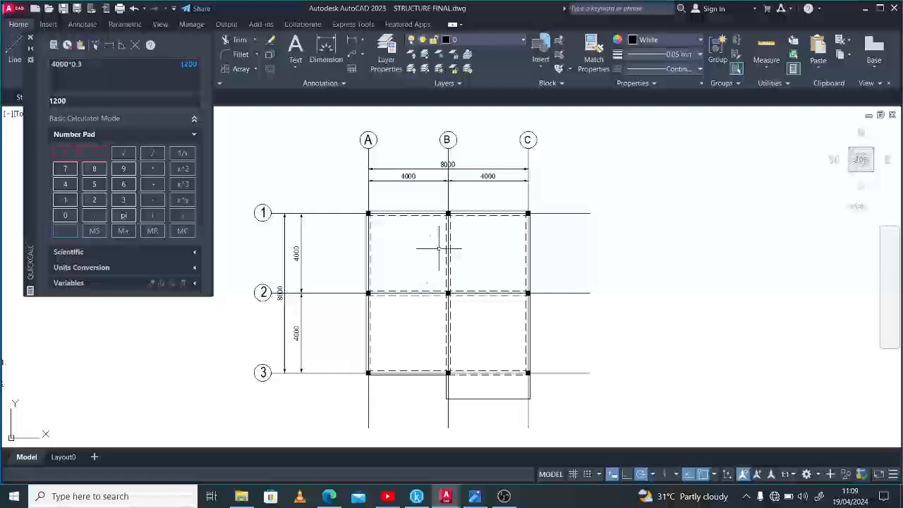
Step: Draw a horizontal 1200 mm line into panel A-B from the beam face on grid B, between grids 1 and 2
{"action": "scroll", "coordinate": [439, 247], "scroll_direction": "up", "scroll_amount": 2}
{"action": "type", "text": "l"}
{"action": "key", "text": "Return"}
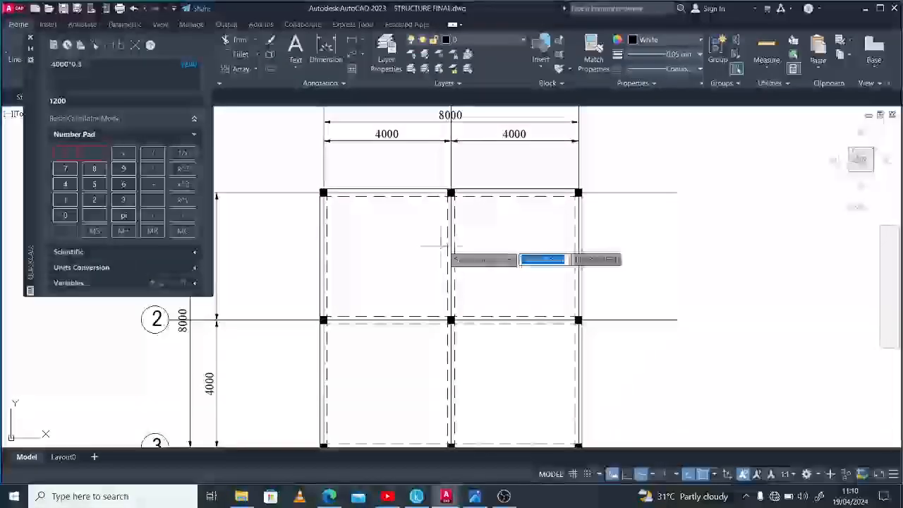
{"action": "left_click", "coordinate": [447, 251]}
{"action": "scroll", "coordinate": [420, 252], "scroll_direction": "down", "scroll_amount": 2}
{"action": "scroll", "coordinate": [409, 253], "scroll_direction": "up", "scroll_amount": 2}
{"action": "type", "text": "12"}
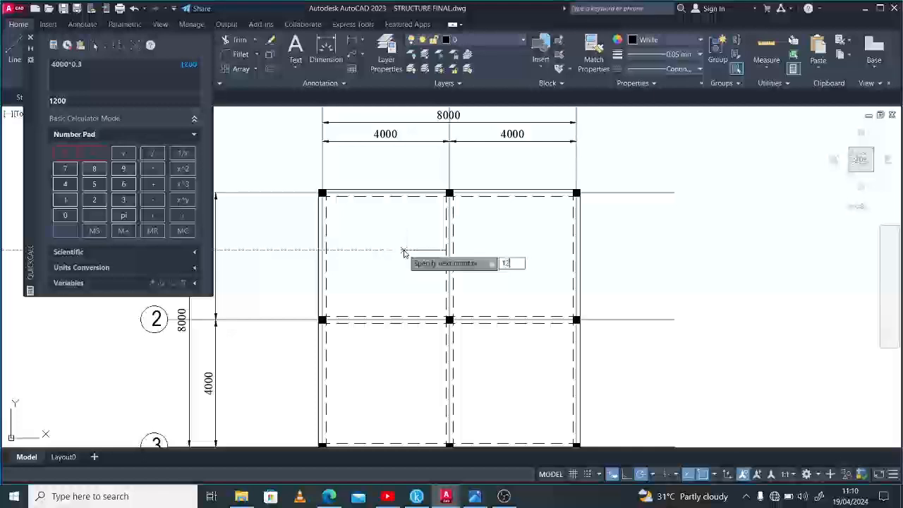
{"action": "type", "text": "00"}
{"action": "key", "text": "Return"}
{"action": "key", "text": "Return"}
Step: Stretch the bar line's end across the grid B beam to its opposite face, and 1200 mm beyond into panel B-C
{"action": "left_click", "coordinate": [425, 250]}
{"action": "left_click", "coordinate": [446, 250]}
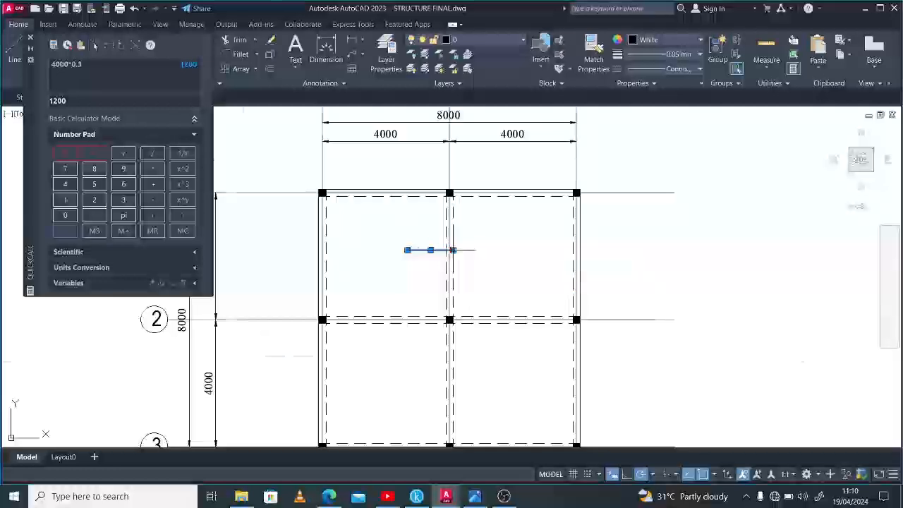
{"action": "scroll", "coordinate": [447, 251], "scroll_direction": "up", "scroll_amount": 5}
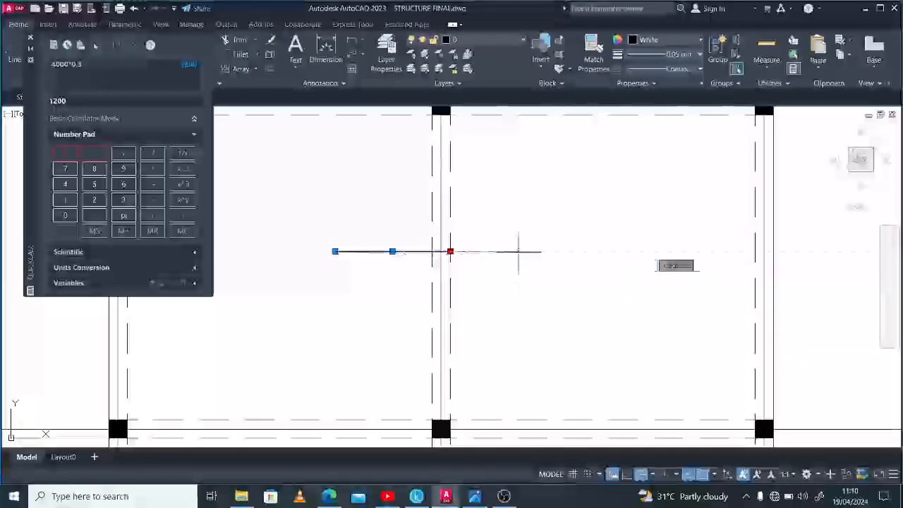
{"action": "type", "text": "1200"}
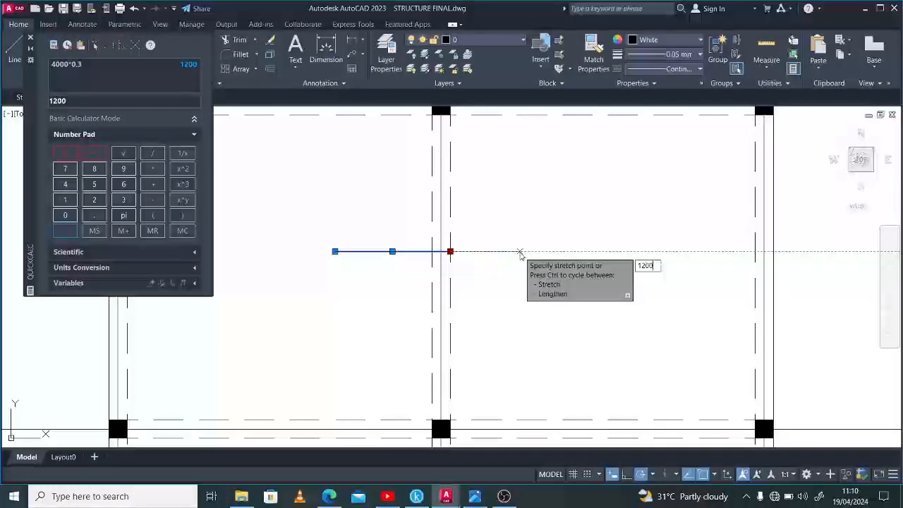
{"action": "key", "text": "Return"}
{"action": "scroll", "coordinate": [526, 254], "scroll_direction": "down", "scroll_amount": 2}
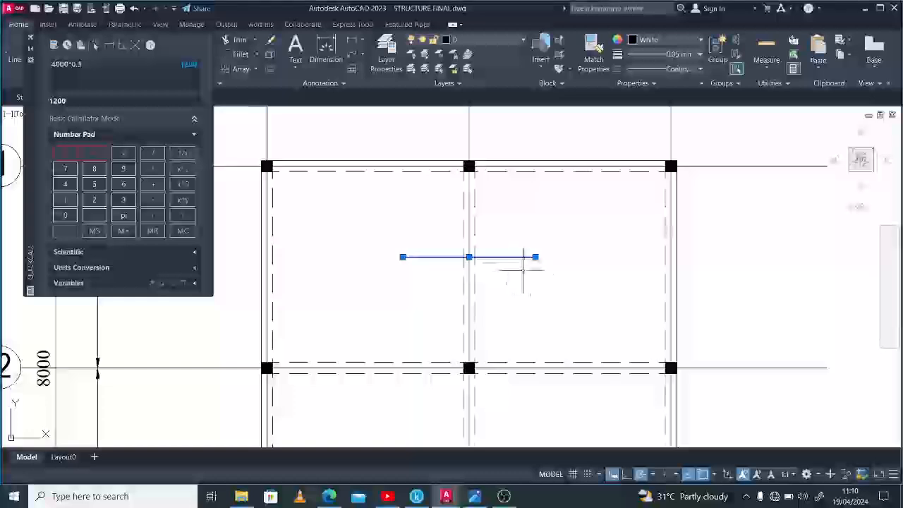
{"action": "scroll", "coordinate": [530, 262], "scroll_direction": "down", "scroll_amount": 2}
{"action": "scroll", "coordinate": [498, 250], "scroll_direction": "down", "scroll_amount": 2}
{"action": "key", "text": "Escape"}
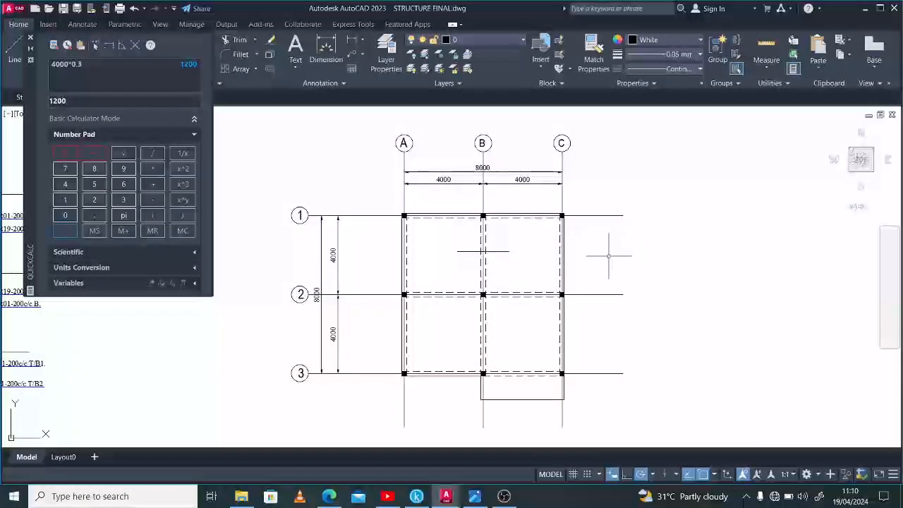
Step: Copy the vertical bar-range arrow with its 20Y1219-200c/c B. label from the bottom reinforcement plan into panel B-C of the top plan
{"action": "scroll", "coordinate": [608, 256], "scroll_direction": "down", "scroll_amount": 2}
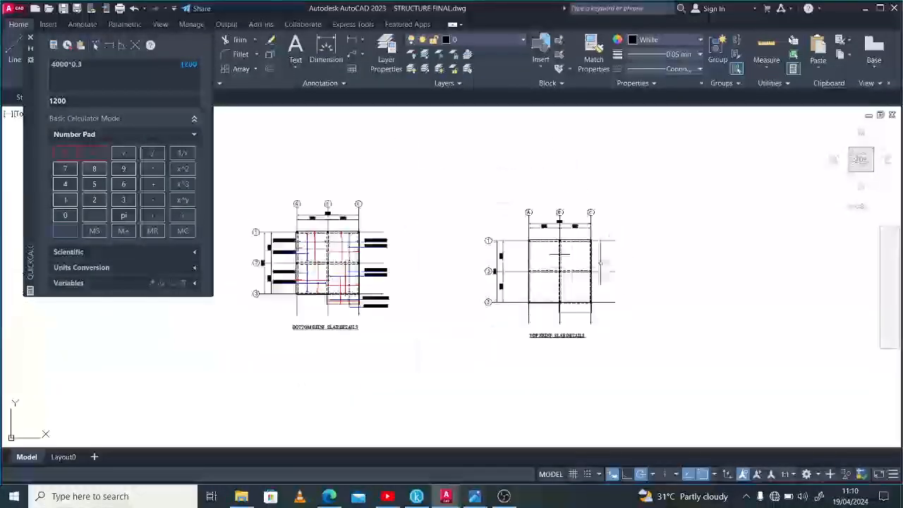
{"action": "scroll", "coordinate": [379, 205], "scroll_direction": "up", "scroll_amount": 4}
{"action": "left_click", "coordinate": [372, 192]}
{"action": "left_click", "coordinate": [401, 321]}
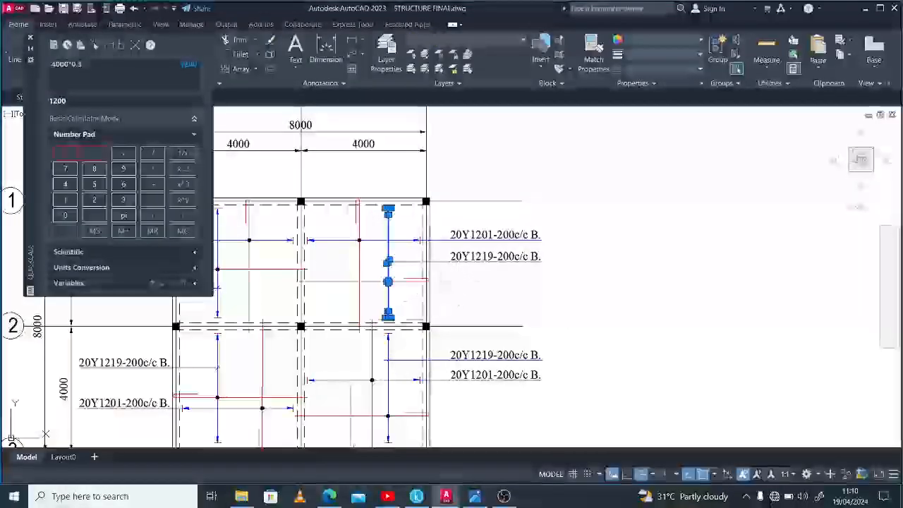
{"action": "left_click", "coordinate": [449, 263]}
{"action": "key", "text": "Return"}
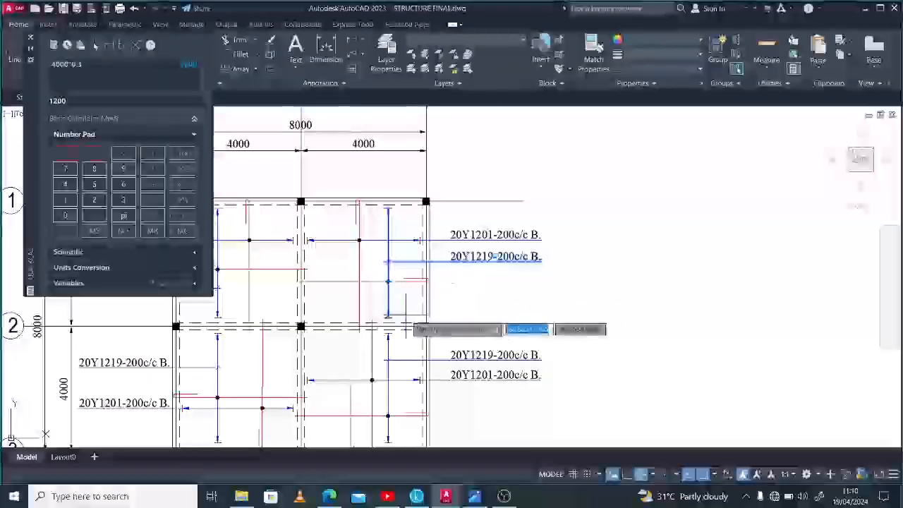
{"action": "scroll", "coordinate": [414, 322], "scroll_direction": "down", "scroll_amount": 5}
{"action": "scroll", "coordinate": [424, 300], "scroll_direction": "up", "scroll_amount": 8}
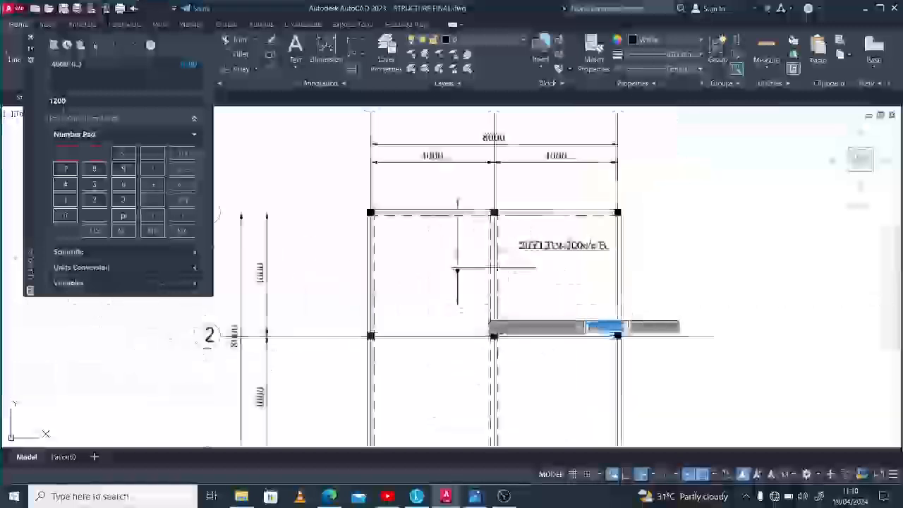
{"action": "left_click", "coordinate": [522, 326]}
{"action": "left_click", "coordinate": [550, 340]}
{"action": "key", "text": "Escape"}
Step: Move the dot marker to the intersection of the copied range arrow and the new top bar line
{"action": "scroll", "coordinate": [523, 268], "scroll_direction": "up", "scroll_amount": 2}
{"action": "left_click", "coordinate": [523, 267]}
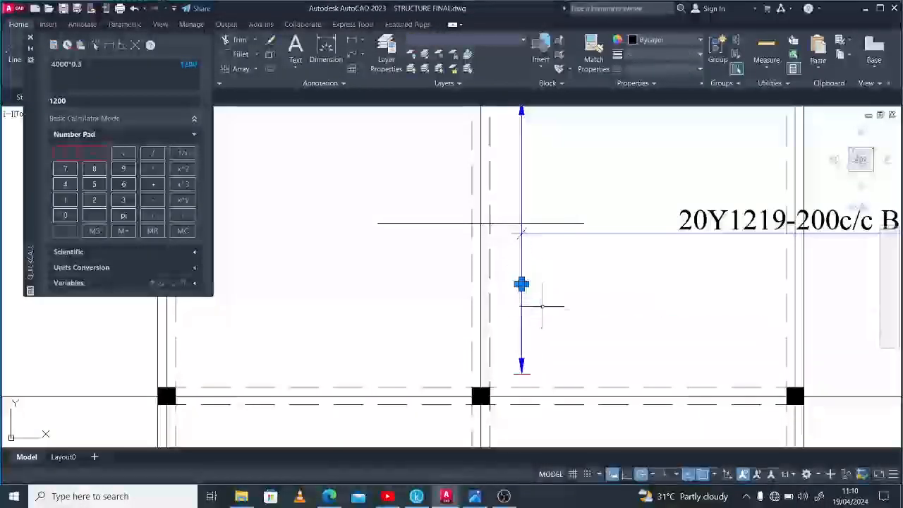
{"action": "type", "text": "m"}
{"action": "key", "text": "Return"}
{"action": "left_click", "coordinate": [522, 283]}
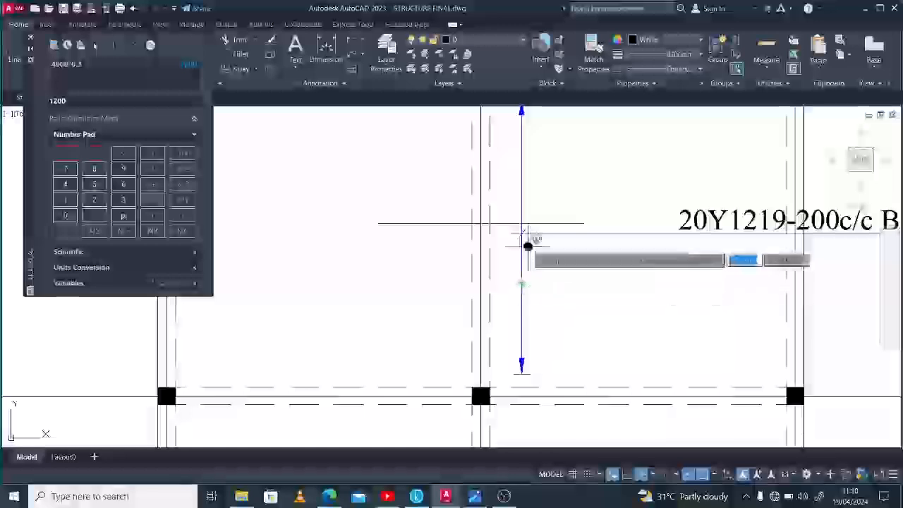
{"action": "left_click", "coordinate": [522, 224]}
Step: Move the 20Y1219-200c/c B. label and its leader down, clear of the top bar line
{"action": "left_click", "coordinate": [684, 248]}
{"action": "left_click", "coordinate": [666, 211]}
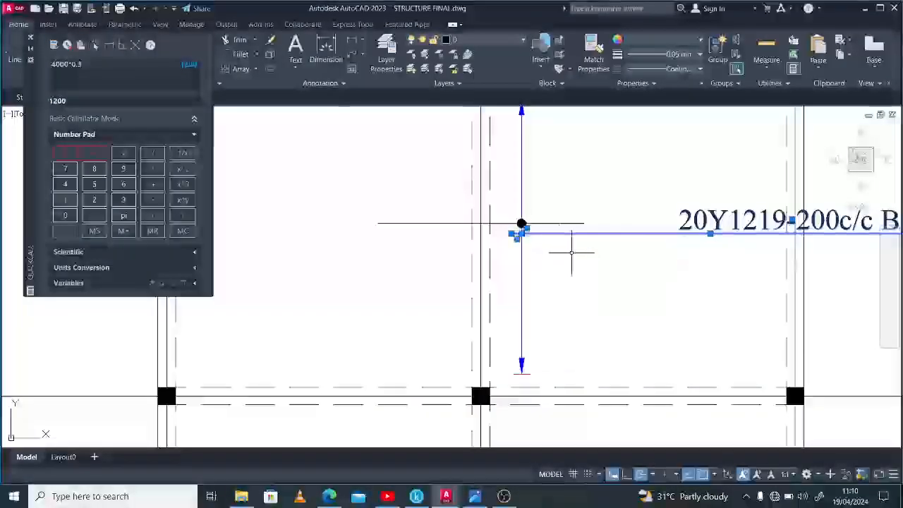
{"action": "type", "text": "m"}
{"action": "key", "text": "Return"}
{"action": "left_click", "coordinate": [573, 252]}
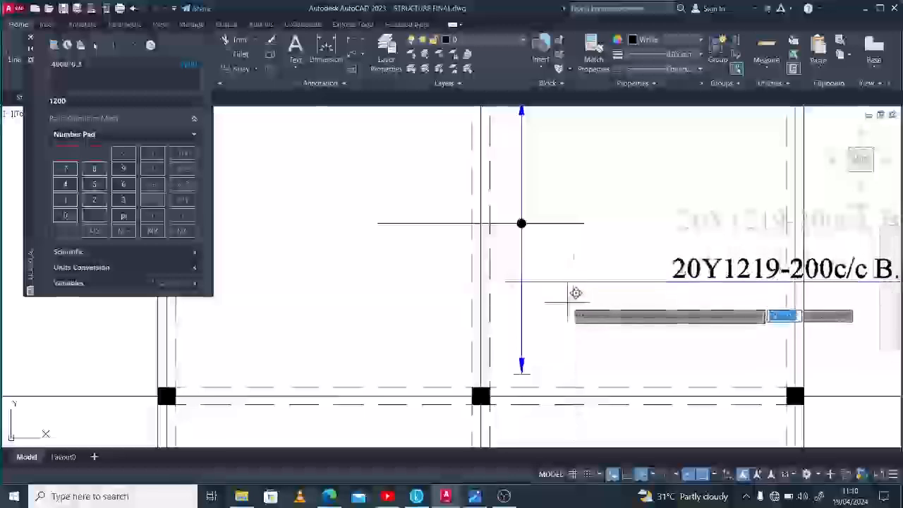
{"action": "scroll", "coordinate": [497, 229], "scroll_direction": "down", "scroll_amount": 6}
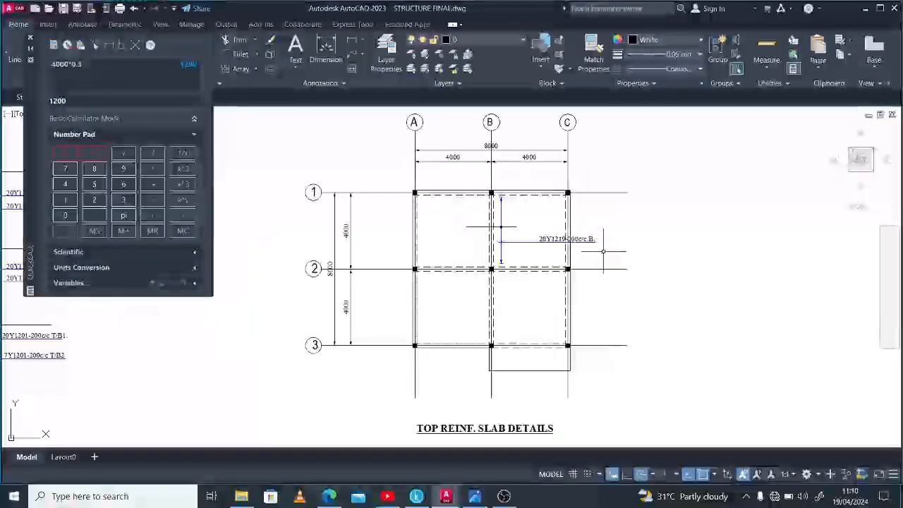
Step: Lengthen the label's leader past grid C and move the 20Y1219-200c/c B. text outside the slab outline
{"action": "left_click", "coordinate": [602, 245]}
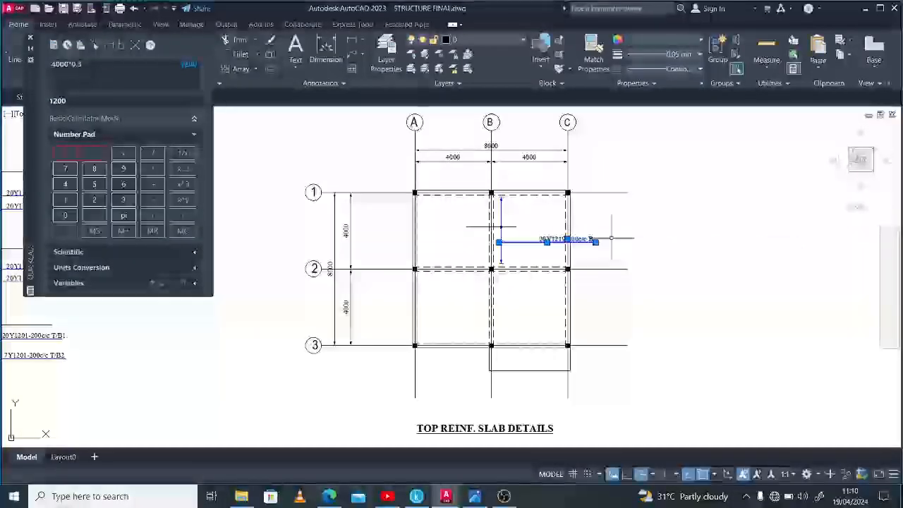
{"action": "left_click", "coordinate": [668, 248]}
{"action": "left_click", "coordinate": [586, 234]}
{"action": "left_click", "coordinate": [581, 238]}
{"action": "type", "text": "m"}
{"action": "key", "text": "Return"}
{"action": "left_click", "coordinate": [593, 221]}
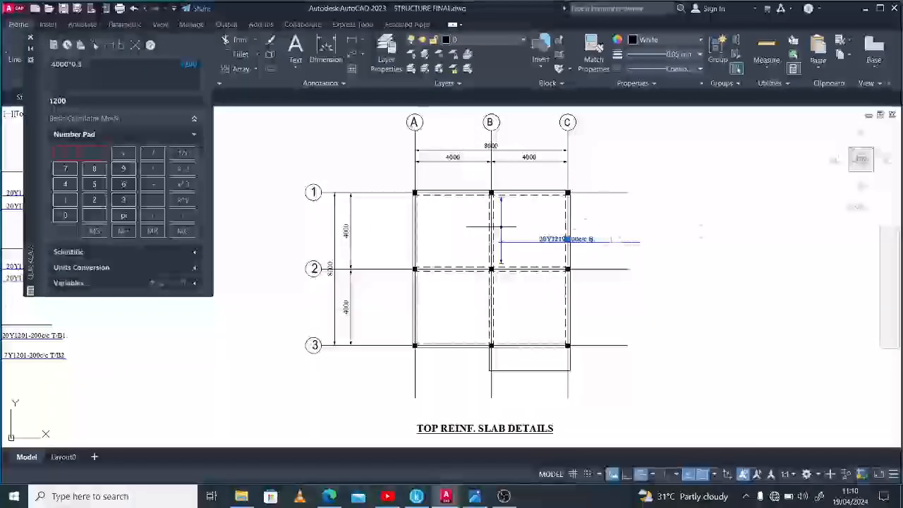
{"action": "left_click", "coordinate": [652, 216]}
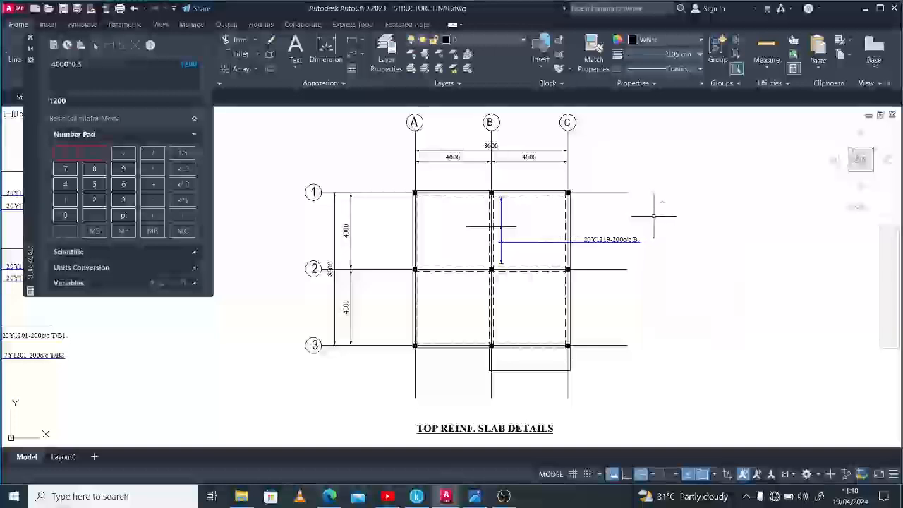
Step: Stretch the vertical bar-range line down through panel 2-3 to just above the grid 3 beam
{"action": "scroll", "coordinate": [519, 239], "scroll_direction": "up", "scroll_amount": 2}
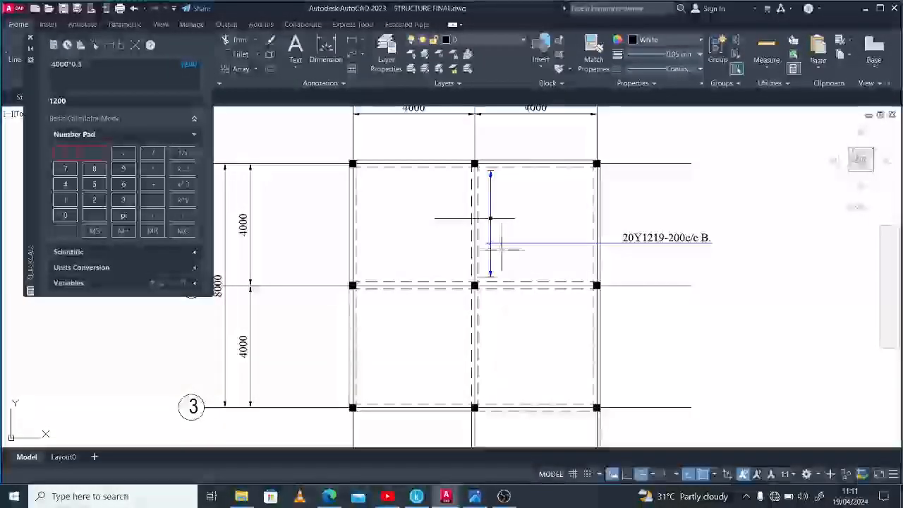
{"action": "scroll", "coordinate": [498, 277], "scroll_direction": "down", "scroll_amount": 2}
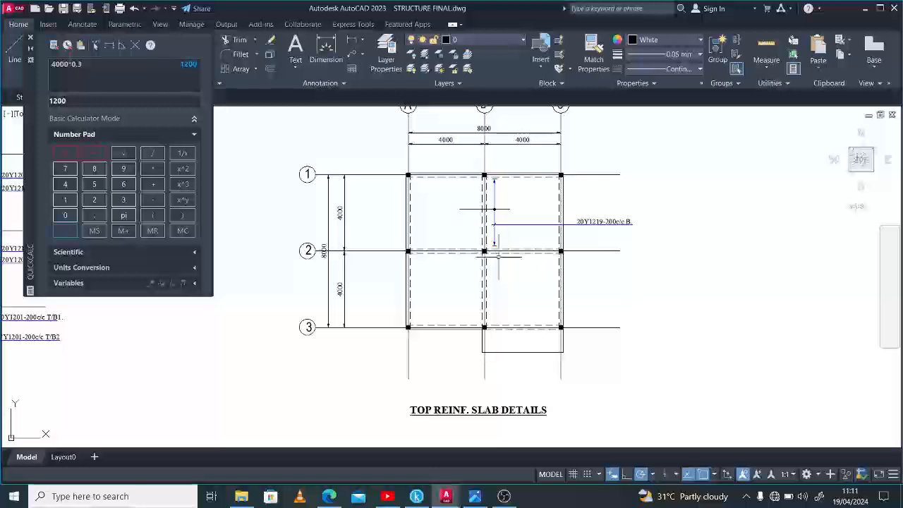
{"action": "scroll", "coordinate": [495, 297], "scroll_direction": "up", "scroll_amount": 2}
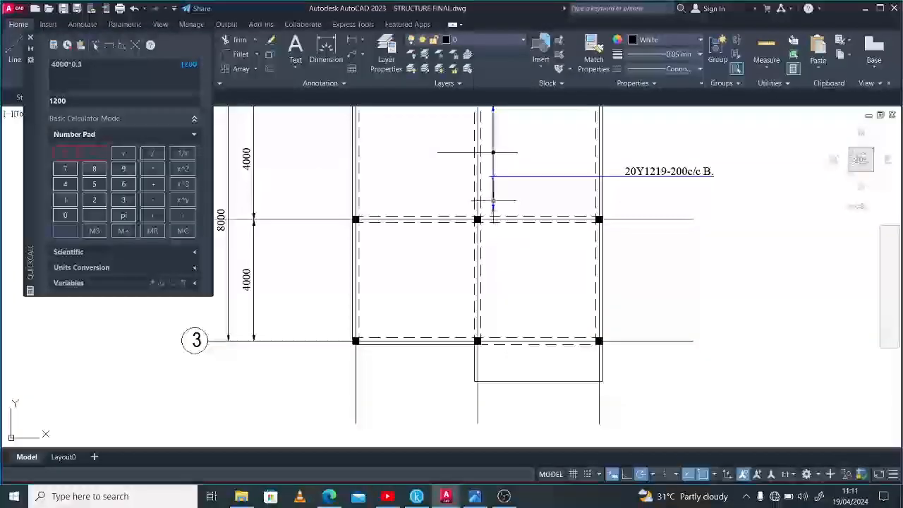
{"action": "left_click", "coordinate": [491, 198]}
{"action": "left_click", "coordinate": [493, 210]}
{"action": "scroll", "coordinate": [491, 333], "scroll_direction": "up", "scroll_amount": 2}
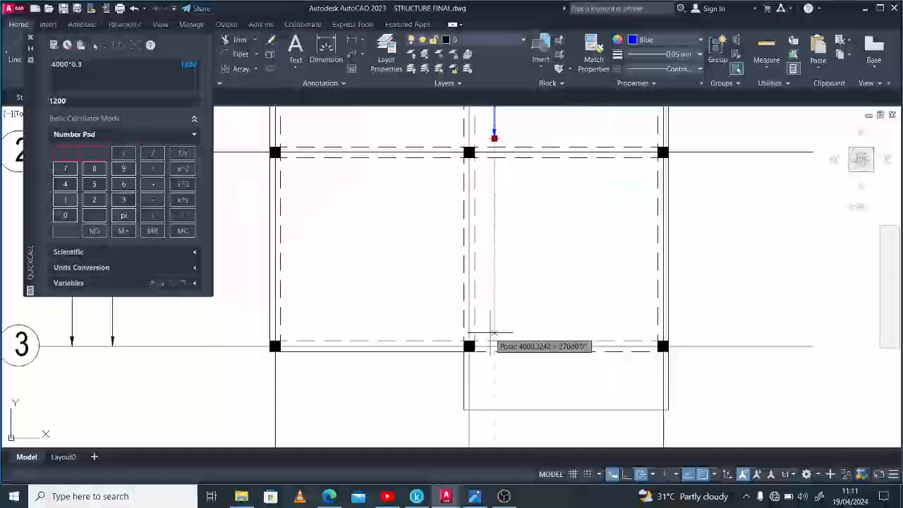
{"action": "left_click", "coordinate": [494, 332]}
{"action": "scroll", "coordinate": [497, 324], "scroll_direction": "down", "scroll_amount": 4}
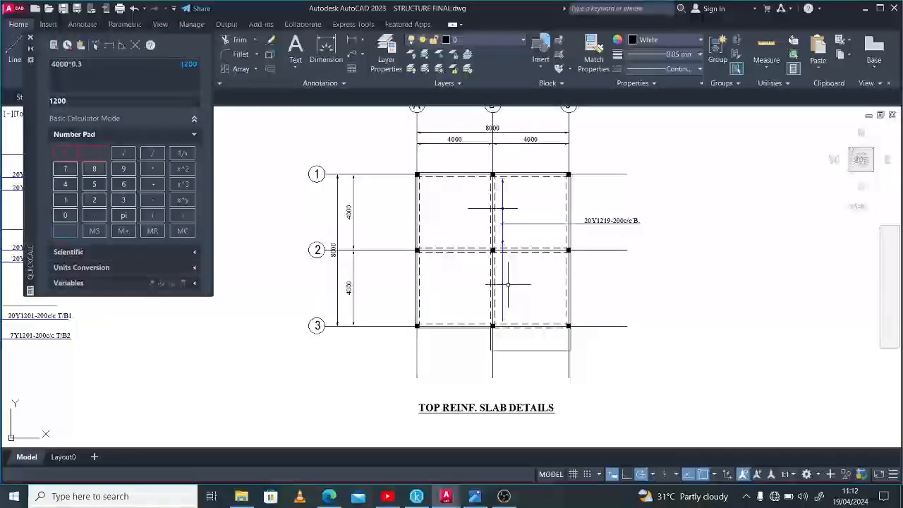
Step: Copy the range arrow's arrowheads and end ticks from panel 1-2 straight down to panel 2-3
{"action": "scroll", "coordinate": [505, 272], "scroll_direction": "up", "scroll_amount": 2}
{"action": "left_click", "coordinate": [492, 121]}
{"action": "left_click", "coordinate": [508, 157]}
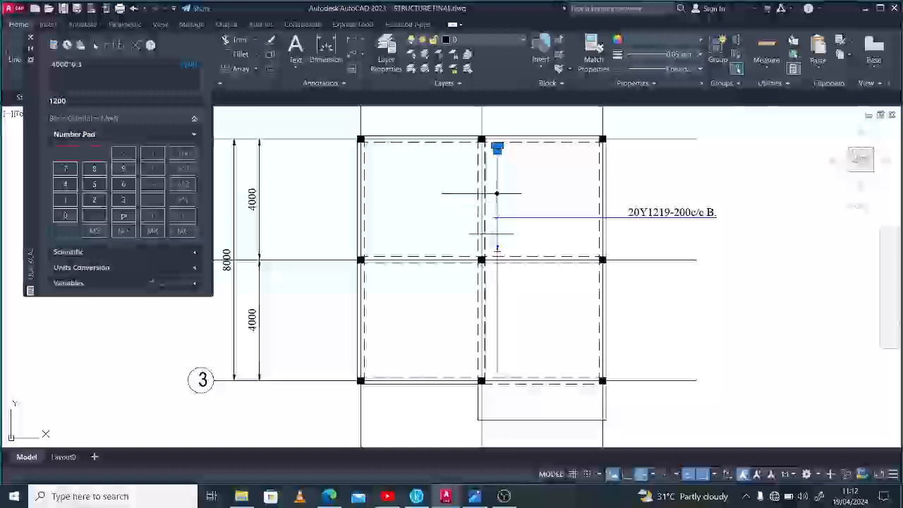
{"action": "type", "text": "CO"}
{"action": "key", "text": "Return"}
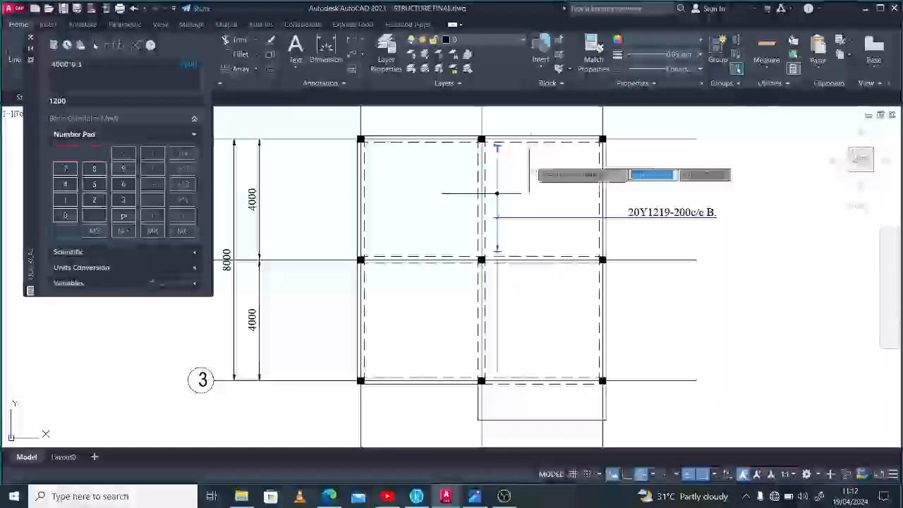
{"action": "left_click", "coordinate": [531, 143]}
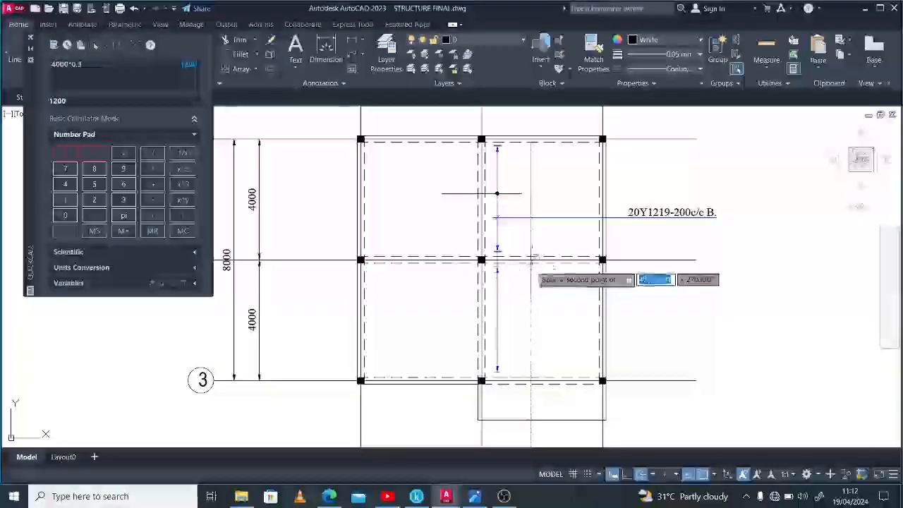
{"action": "left_click", "coordinate": [531, 261]}
{"action": "key", "text": "Return"}
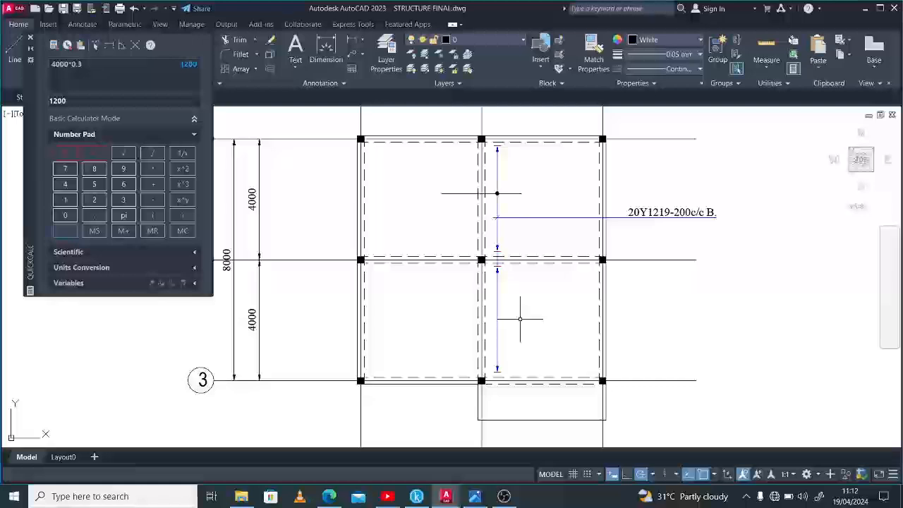
Step: Measure the clear distance between the grid 1 and grid 2 beams in panel B-C and calculate 3775/200
{"action": "scroll", "coordinate": [516, 290], "scroll_direction": "down", "scroll_amount": 2}
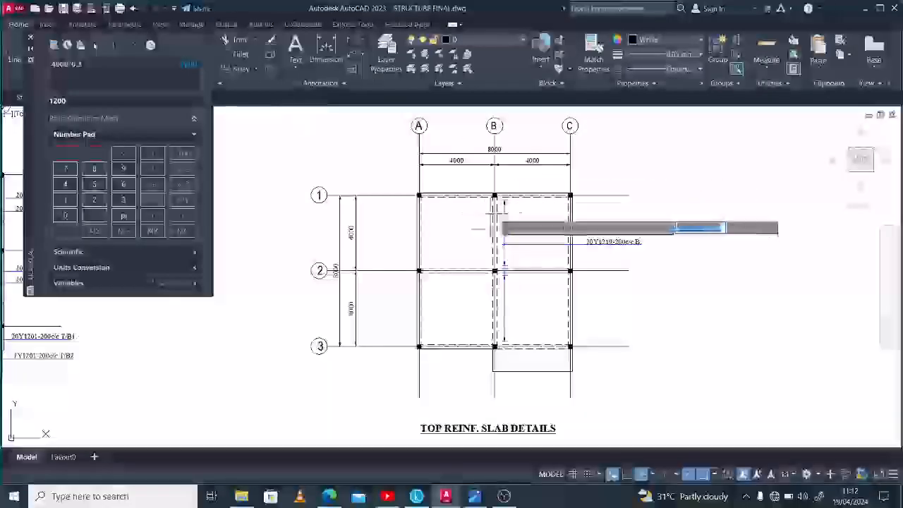
{"action": "scroll", "coordinate": [533, 204], "scroll_direction": "up", "scroll_amount": 2}
{"action": "left_click", "coordinate": [540, 198]}
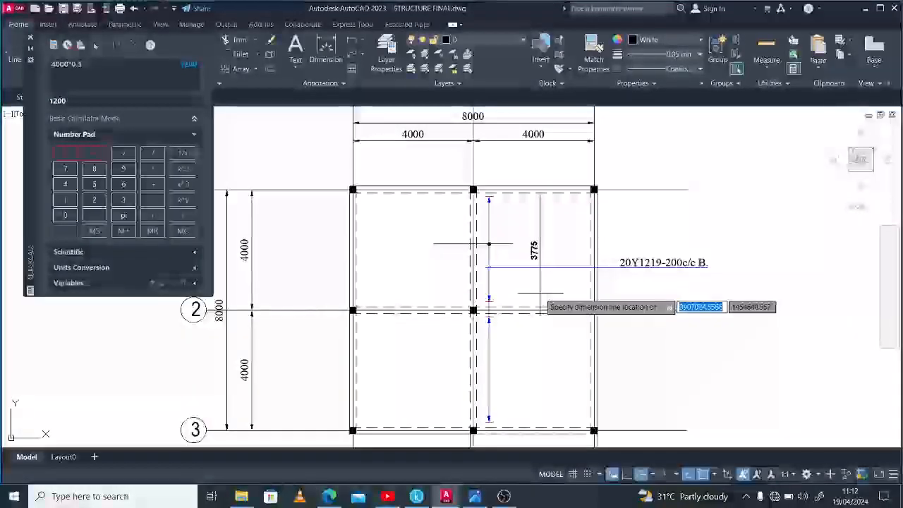
{"action": "left_click", "coordinate": [125, 200]}
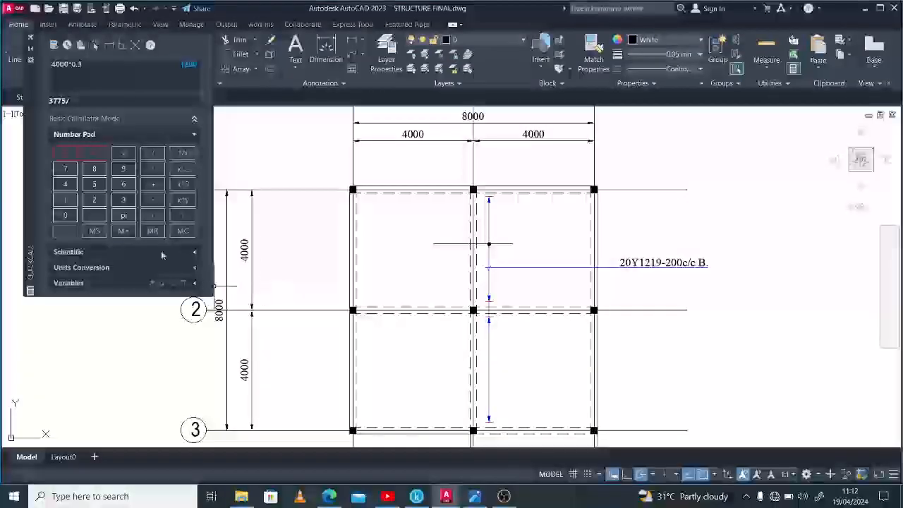
{"action": "left_click", "coordinate": [65, 216]}
{"action": "left_click", "coordinate": [65, 216]}
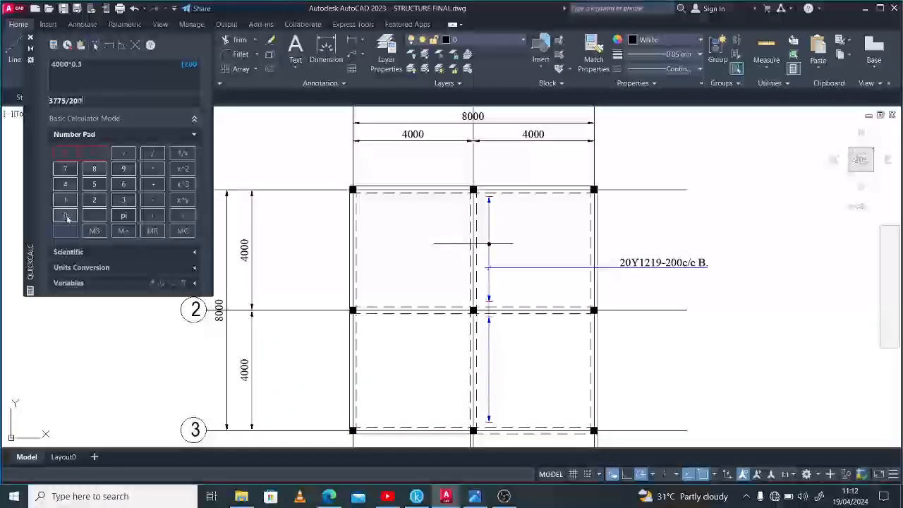
{"action": "left_click", "coordinate": [69, 232]}
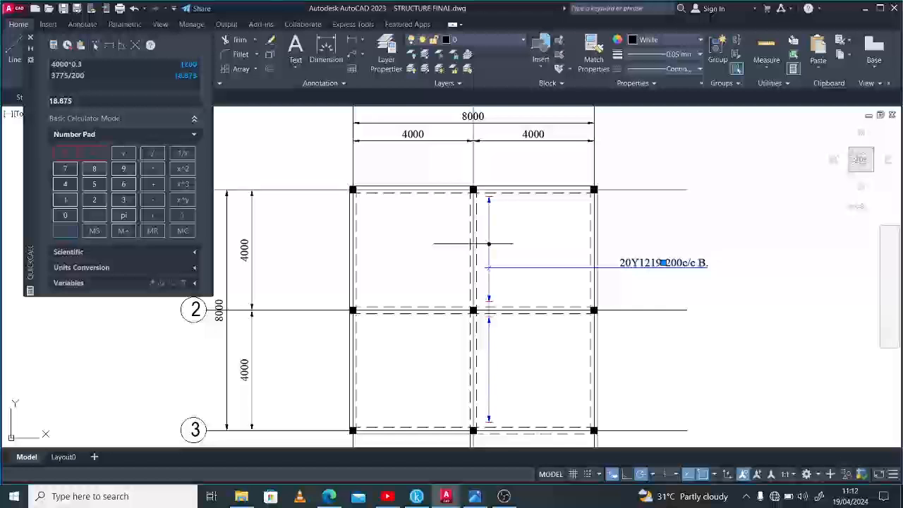
Step: Change the 20Y1219-200c/c B. label to 40Y1219-200c/c T
{"action": "double_click", "coordinate": [663, 262]}
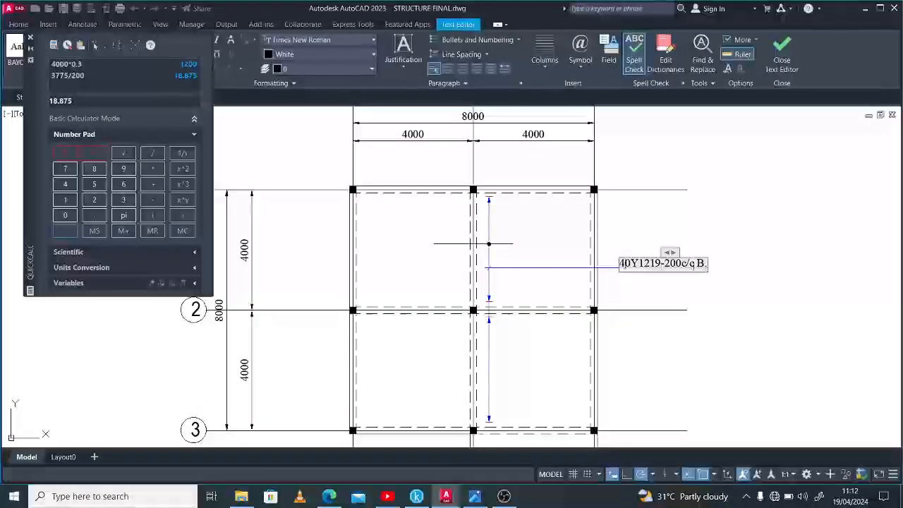
{"action": "left_click_drag", "start_coordinate": [698, 265], "coordinate": [703, 268]}
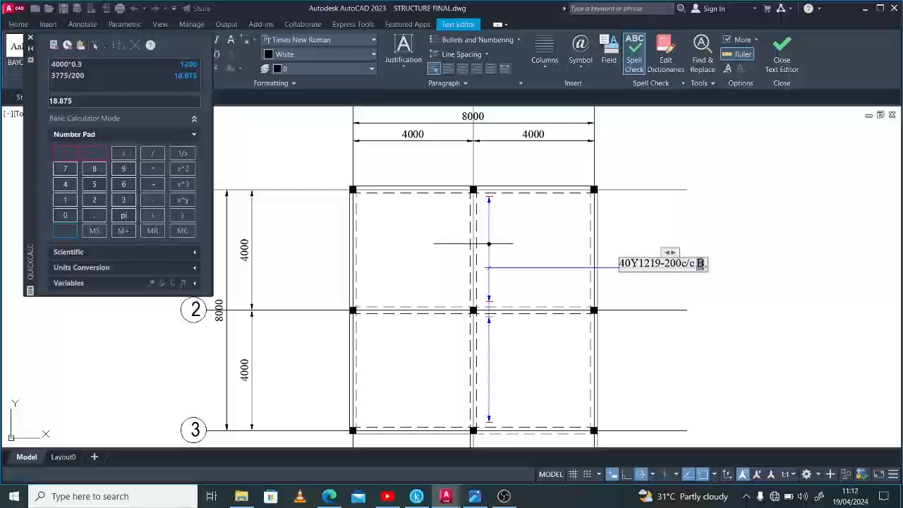
{"action": "type", "text": "T"}
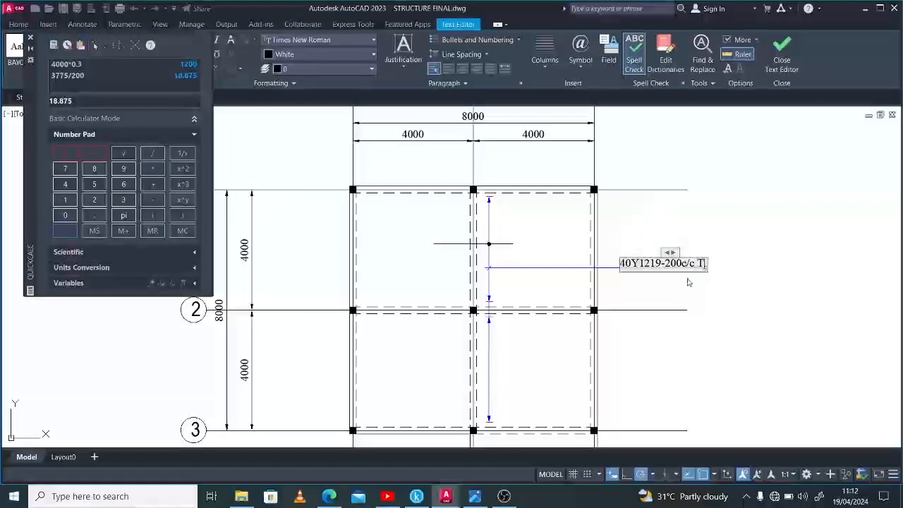
{"action": "left_click", "coordinate": [698, 295]}
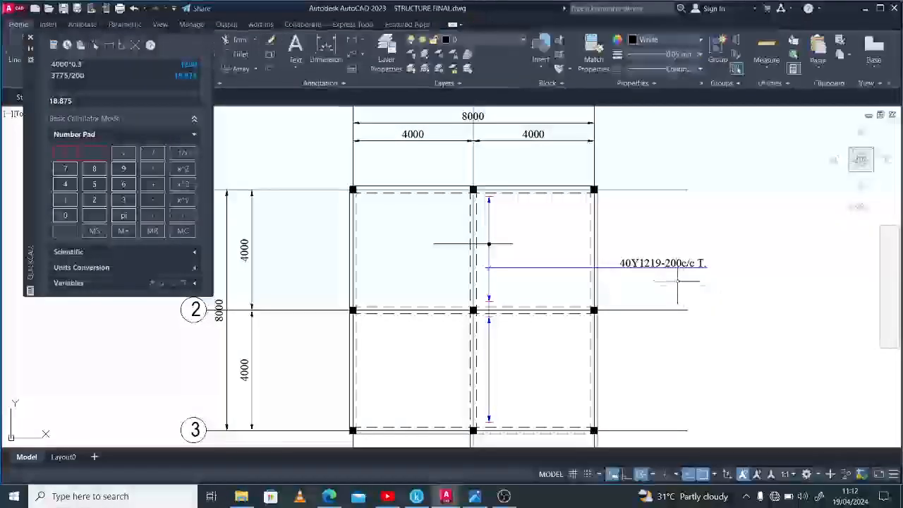
Step: Draw a vertical top bar line 1200 long upward from the grid 2 beam in bay A-B
{"action": "scroll", "coordinate": [674, 271], "scroll_direction": "down", "scroll_amount": 2}
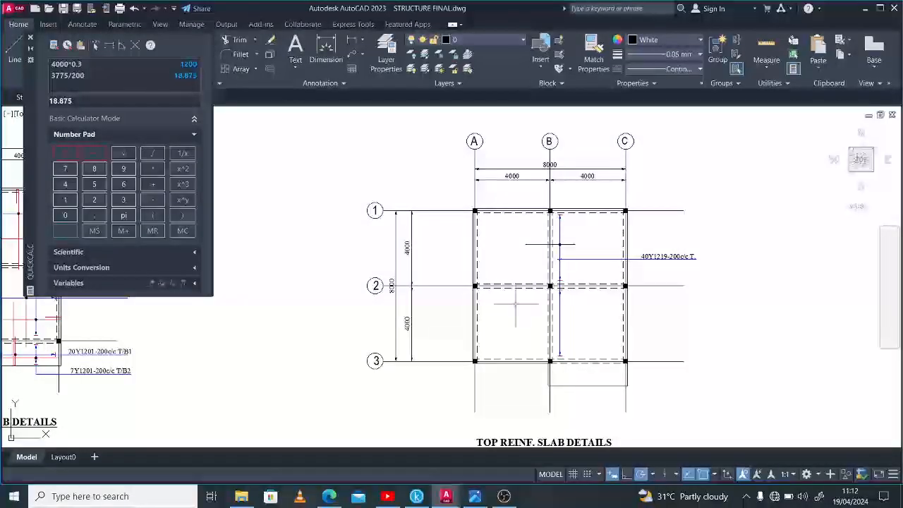
{"action": "scroll", "coordinate": [516, 298], "scroll_direction": "up", "scroll_amount": 2}
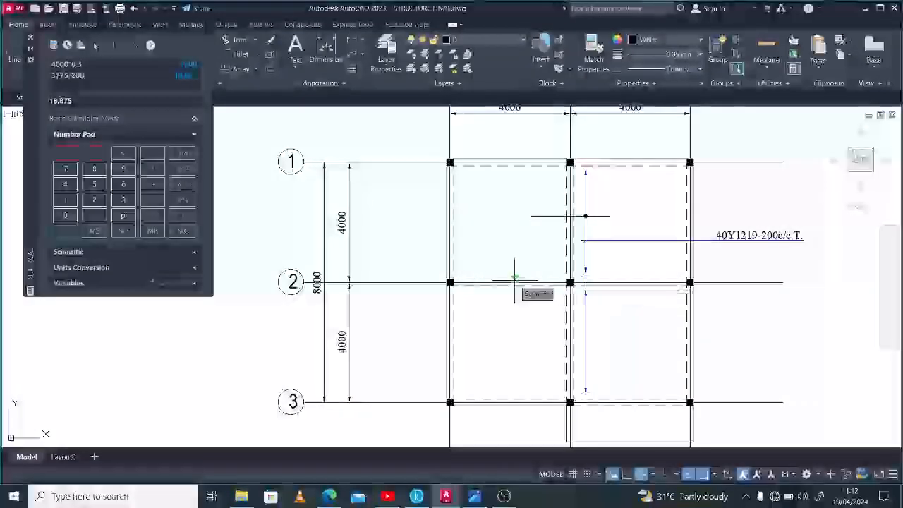
{"action": "left_click", "coordinate": [516, 277]}
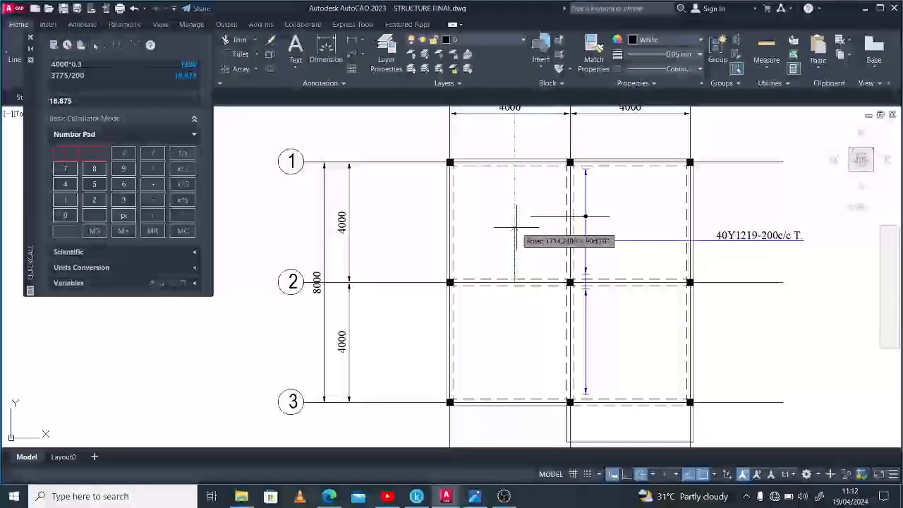
{"action": "type", "text": "1200"}
{"action": "key", "text": "Return"}
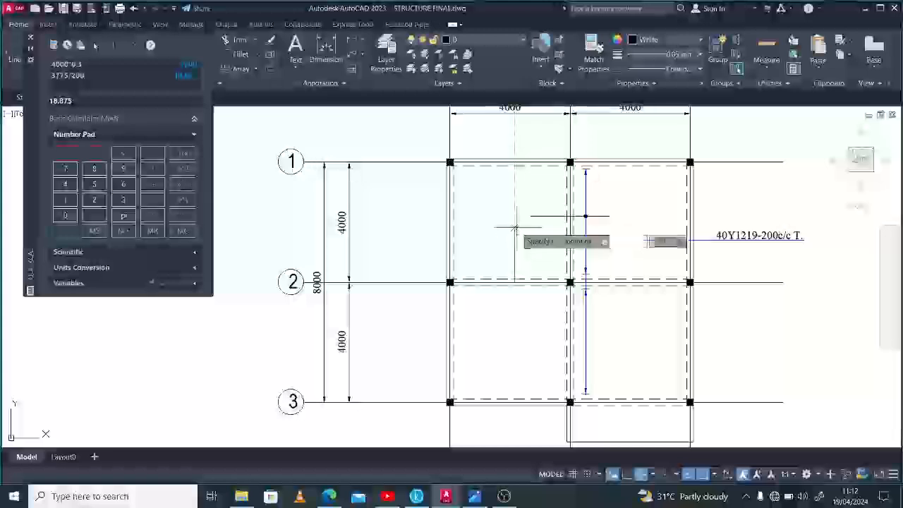
{"action": "key", "text": "Escape"}
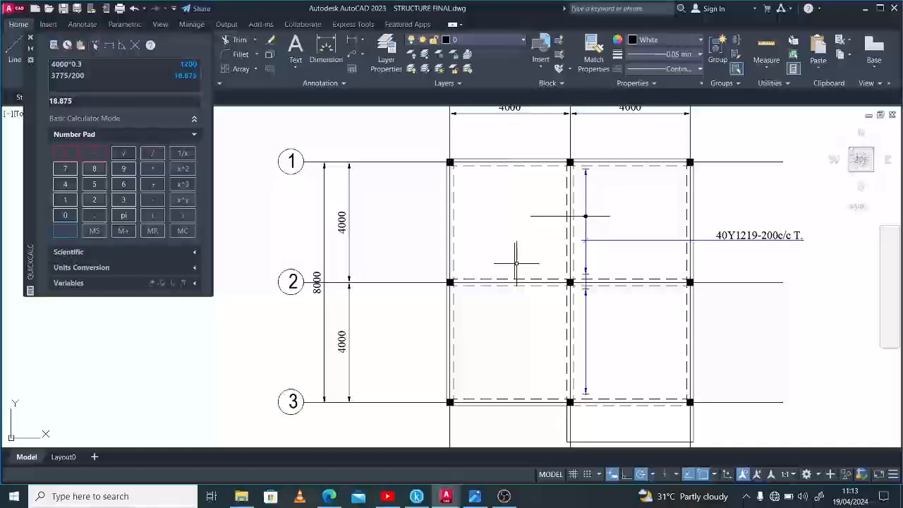
Step: Stretch the lower end of the new vertical bar line 1200 downward into panel 2-3
{"action": "left_click", "coordinate": [515, 263]}
{"action": "left_click", "coordinate": [515, 279]}
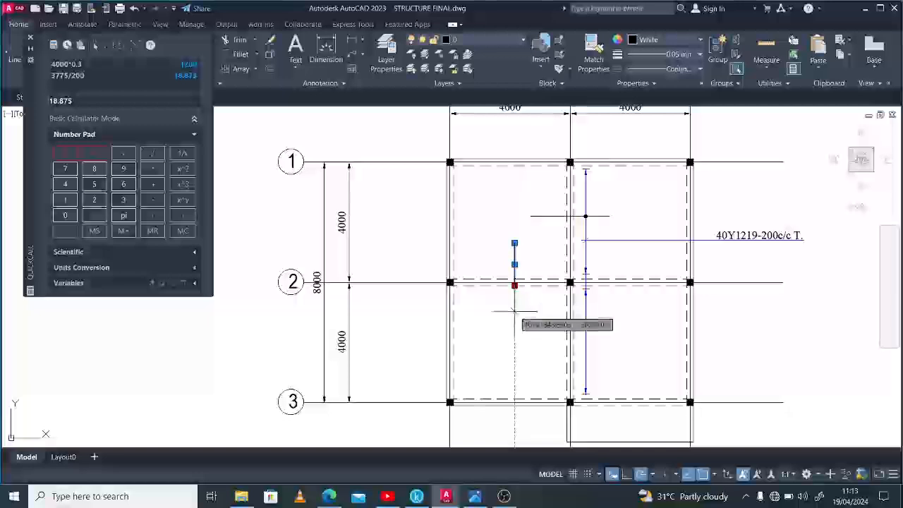
{"action": "type", "text": "1200"}
{"action": "key", "text": "Return"}
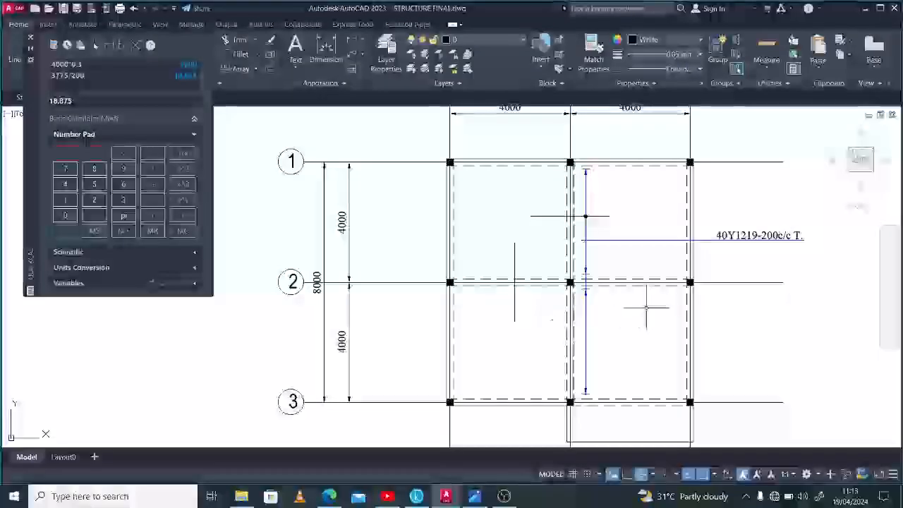
Step: Copy the horizontal range arrow and its 20Y1201-200c/c B. label from the bottom slab plan to bay A-B of the top plan, just below grid 2
{"action": "scroll", "coordinate": [646, 314], "scroll_direction": "down", "scroll_amount": 4}
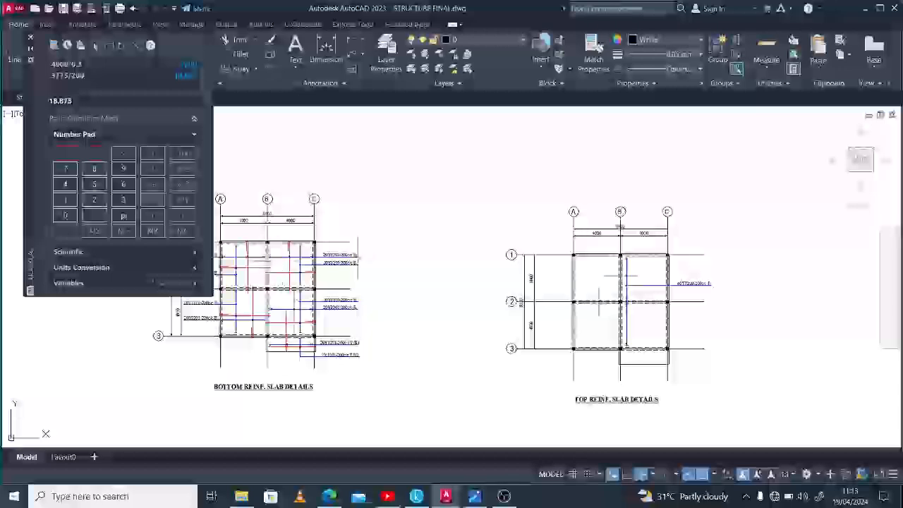
{"action": "scroll", "coordinate": [239, 226], "scroll_direction": "up", "scroll_amount": 4}
{"action": "left_click", "coordinate": [233, 238]}
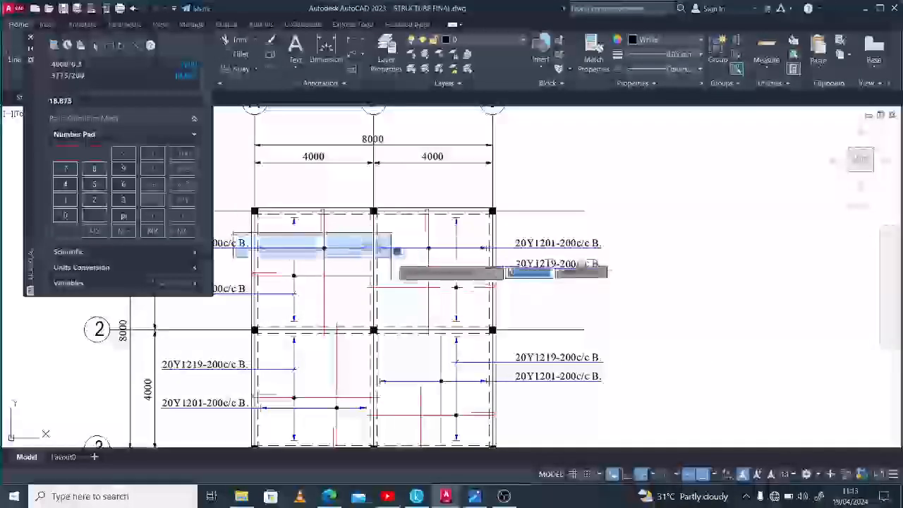
{"action": "left_click", "coordinate": [374, 265]}
{"action": "scroll", "coordinate": [502, 263], "scroll_direction": "down", "scroll_amount": 2}
{"action": "scroll", "coordinate": [500, 261], "scroll_direction": "up", "scroll_amount": 2}
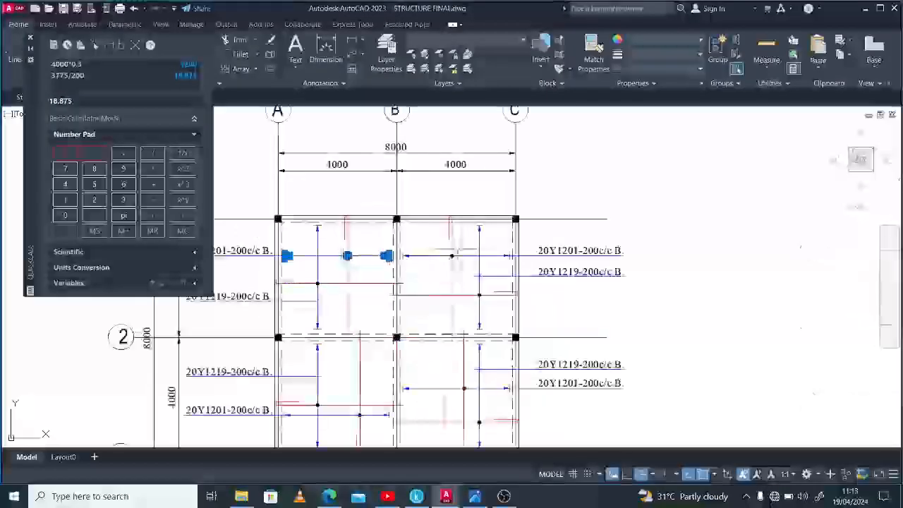
{"action": "left_click", "coordinate": [554, 256]}
{"action": "type", "text": "co"}
{"action": "key", "text": "Return"}
{"action": "left_click", "coordinate": [278, 272]}
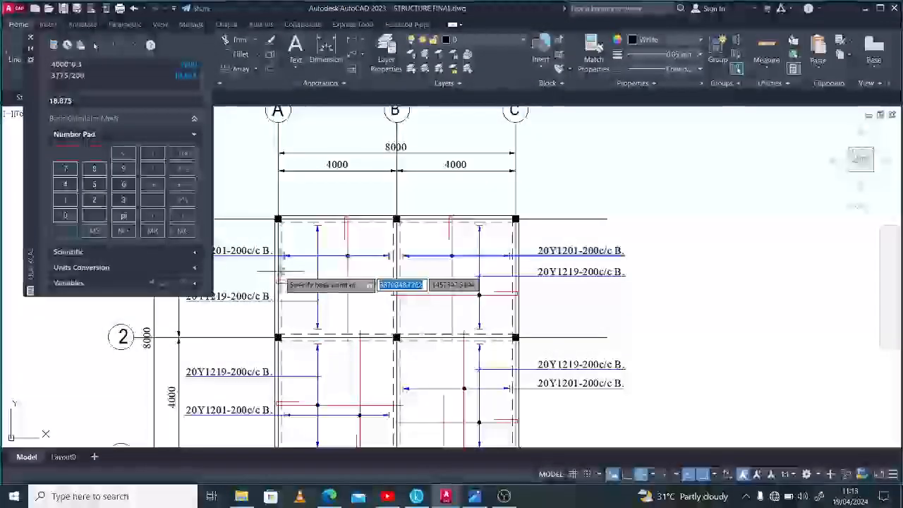
{"action": "scroll", "coordinate": [323, 268], "scroll_direction": "down", "scroll_amount": 5}
{"action": "scroll", "coordinate": [562, 272], "scroll_direction": "up", "scroll_amount": 6}
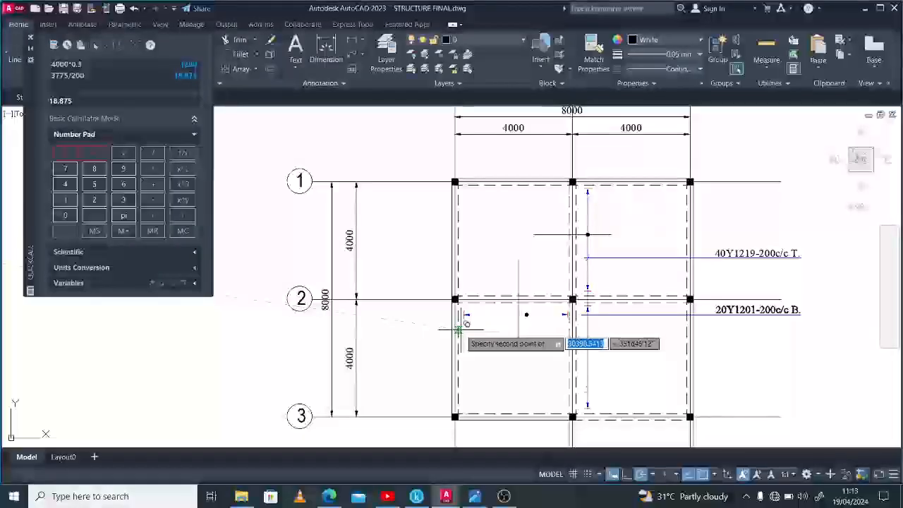
{"action": "scroll", "coordinate": [470, 316], "scroll_direction": "up", "scroll_amount": 4}
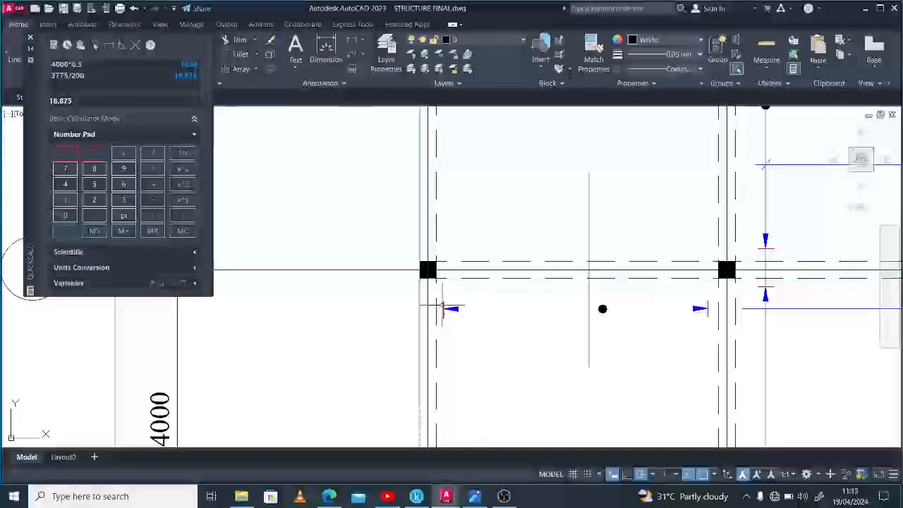
{"action": "scroll", "coordinate": [470, 375], "scroll_direction": "down", "scroll_amount": 2}
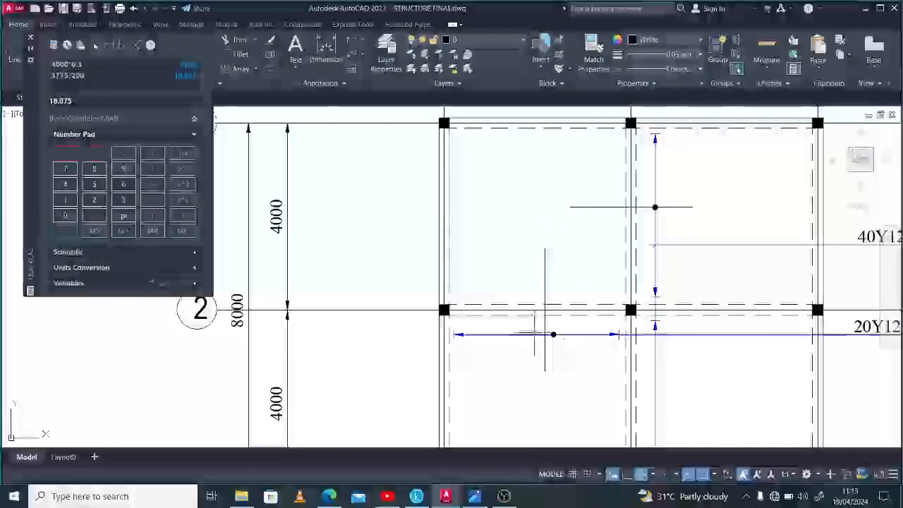
Step: Move the dot on the copied range arrow onto the vertical top bar line
{"action": "scroll", "coordinate": [595, 338], "scroll_direction": "up", "scroll_amount": 2}
{"action": "left_click", "coordinate": [563, 336]}
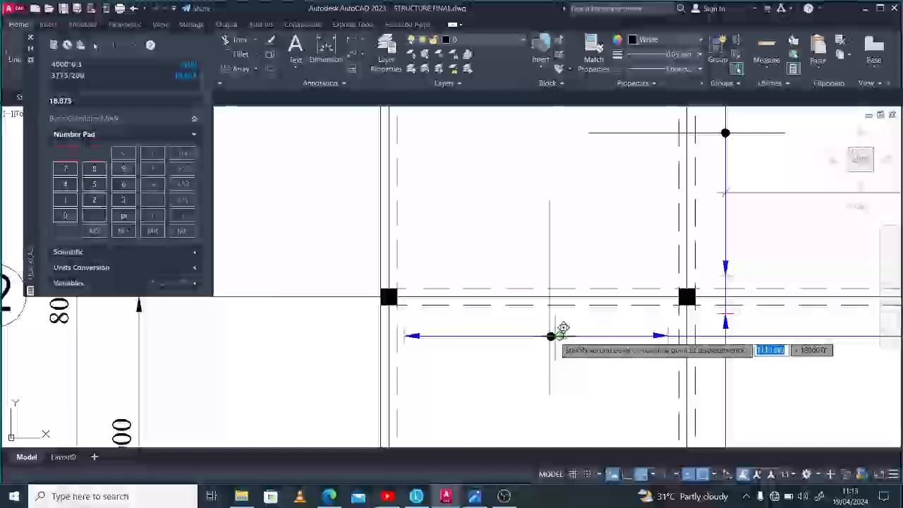
{"action": "scroll", "coordinate": [563, 330], "scroll_direction": "up", "scroll_amount": 3}
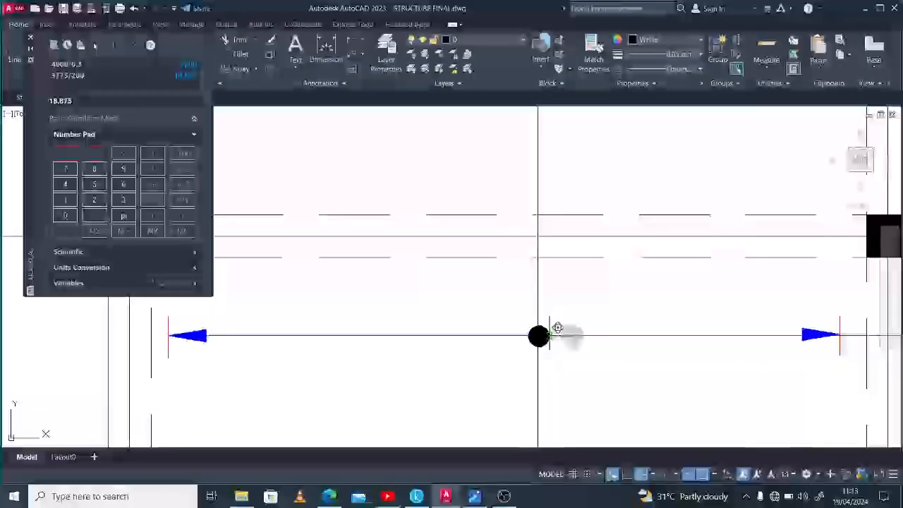
{"action": "scroll", "coordinate": [555, 329], "scroll_direction": "down", "scroll_amount": 6}
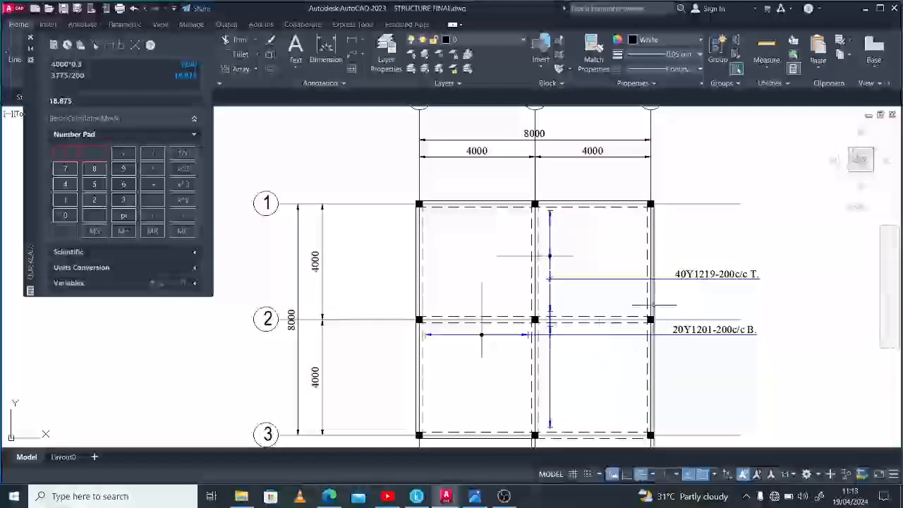
Step: Copy the horizontal range arrow's arrowheads and end ticks from bay A-B across to bay B-C
{"action": "scroll", "coordinate": [406, 333], "scroll_direction": "up", "scroll_amount": 2}
{"action": "left_click", "coordinate": [399, 327]}
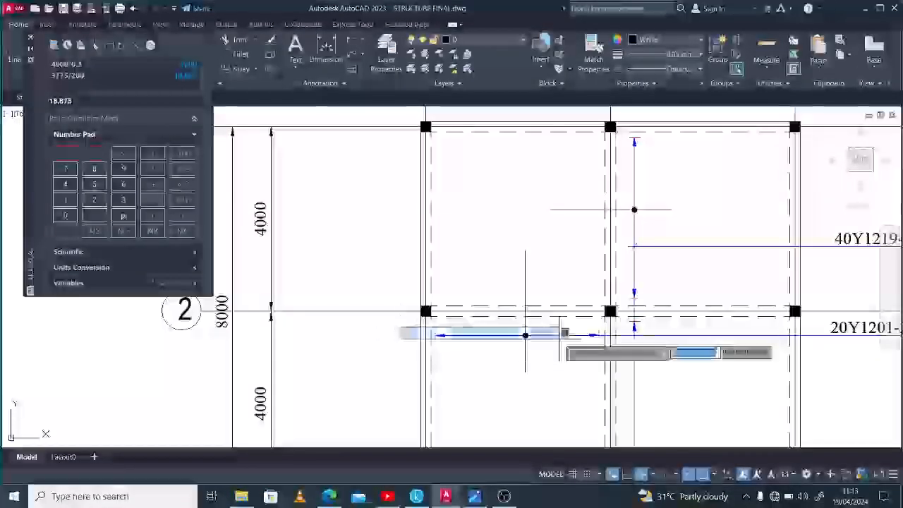
{"action": "left_click", "coordinate": [499, 349]}
{"action": "left_click", "coordinate": [551, 321]}
{"action": "left_click", "coordinate": [603, 346]}
{"action": "type", "text": "co"}
{"action": "key", "text": "Return"}
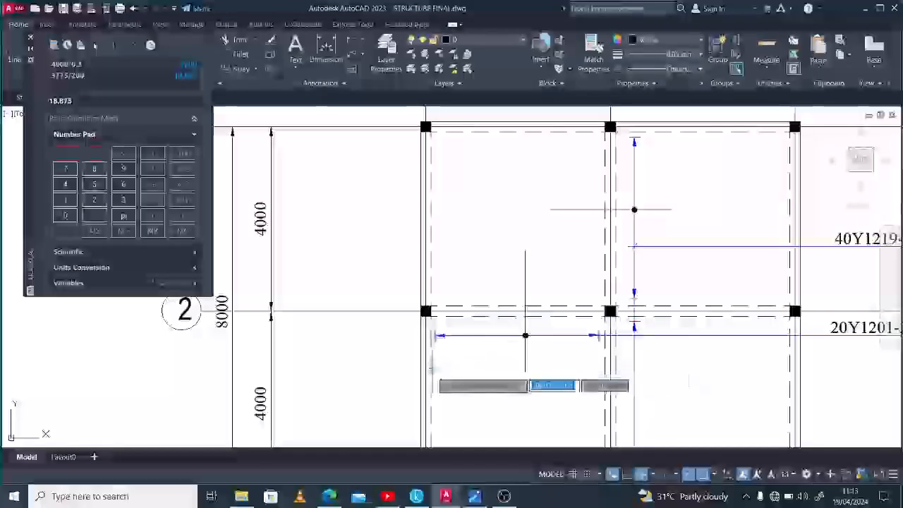
{"action": "left_click", "coordinate": [525, 335]}
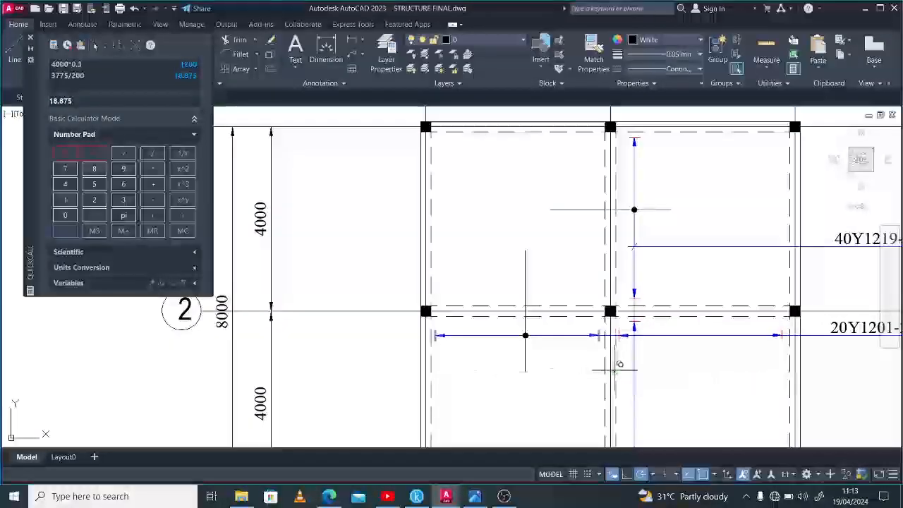
{"action": "scroll", "coordinate": [482, 285], "scroll_direction": "down", "scroll_amount": 2}
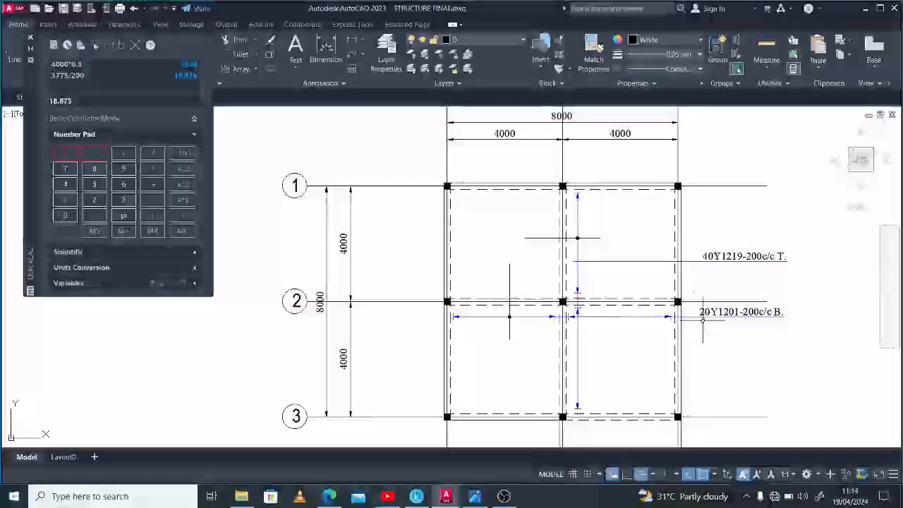
Step: Change the 20Y1201-200c/c B. label to 40Y1201-200c/c T
{"action": "double_click", "coordinate": [743, 311]}
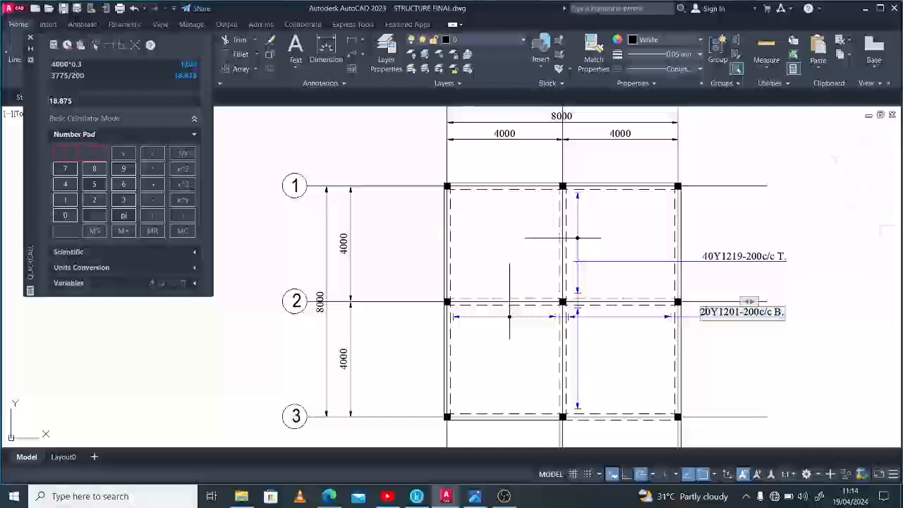
{"action": "left_click", "coordinate": [705, 312]}
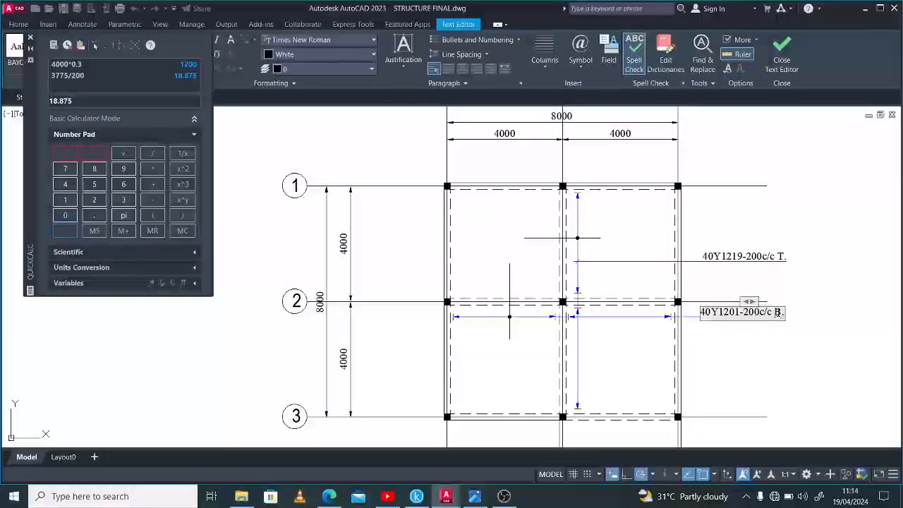
{"action": "type", "text": "T"}
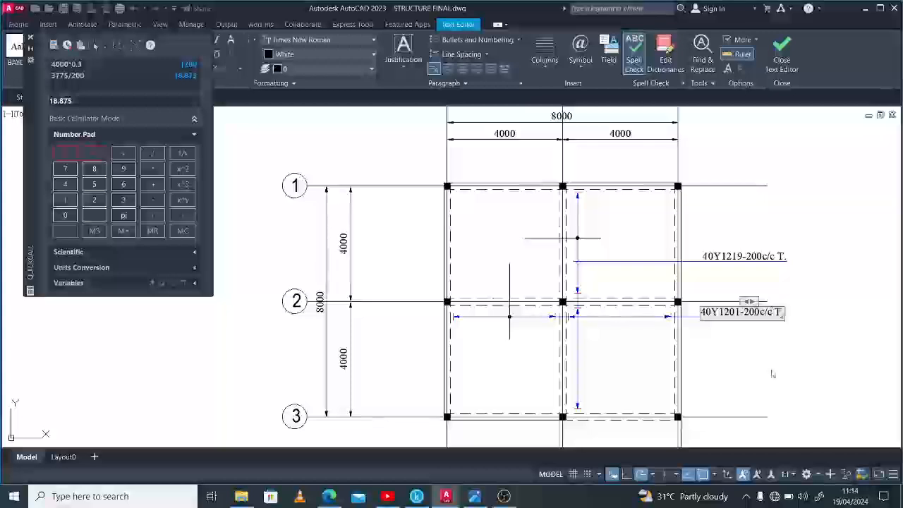
{"action": "left_click", "coordinate": [756, 359]}
{"action": "scroll", "coordinate": [712, 265], "scroll_direction": "down", "scroll_amount": 2}
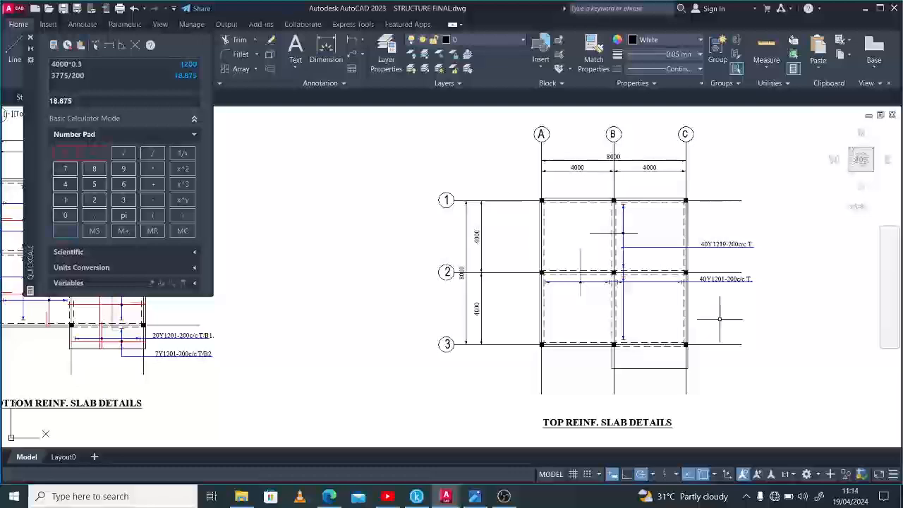
{"action": "scroll", "coordinate": [744, 305], "scroll_direction": "down", "scroll_amount": 2}
{"action": "scroll", "coordinate": [745, 304], "scroll_direction": "up", "scroll_amount": 2}
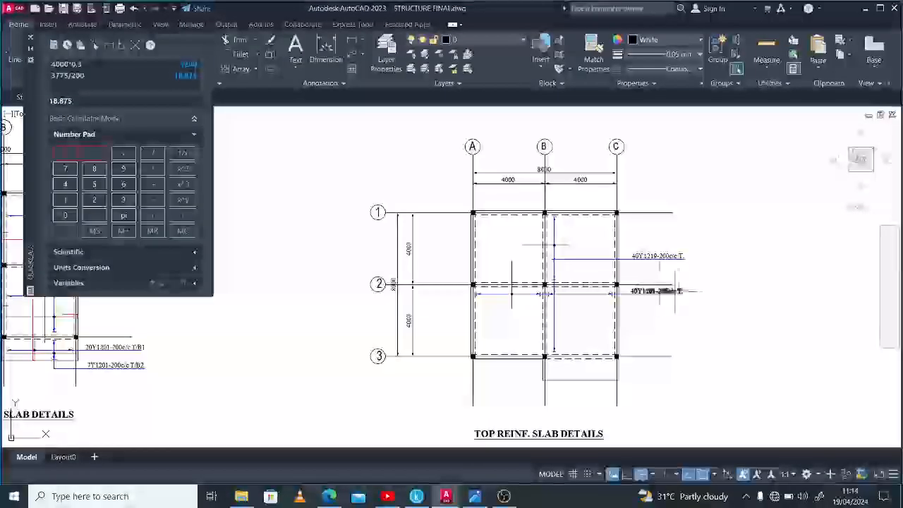
Step: Copy the complete bottom reinforcement slab plan, including its title, to the empty area right of the top reinforcement plan
{"action": "scroll", "coordinate": [687, 290], "scroll_direction": "up", "scroll_amount": 2}
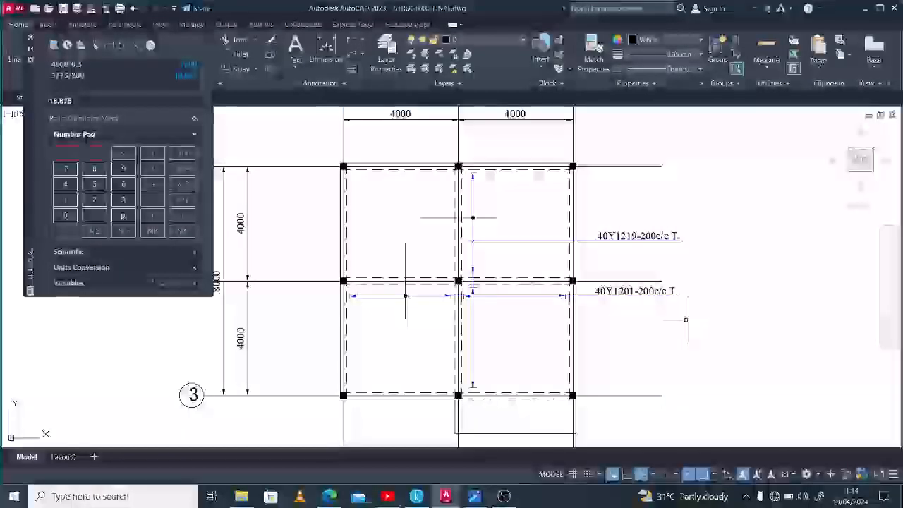
{"action": "scroll", "coordinate": [685, 320], "scroll_direction": "down", "scroll_amount": 5}
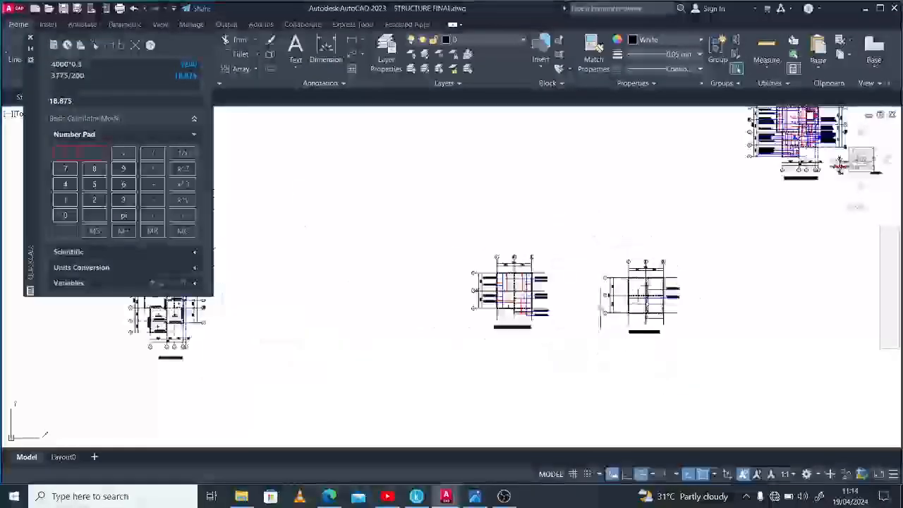
{"action": "scroll", "coordinate": [534, 395], "scroll_direction": "up", "scroll_amount": 2}
{"action": "left_click", "coordinate": [531, 411]}
{"action": "left_click", "coordinate": [227, 122]}
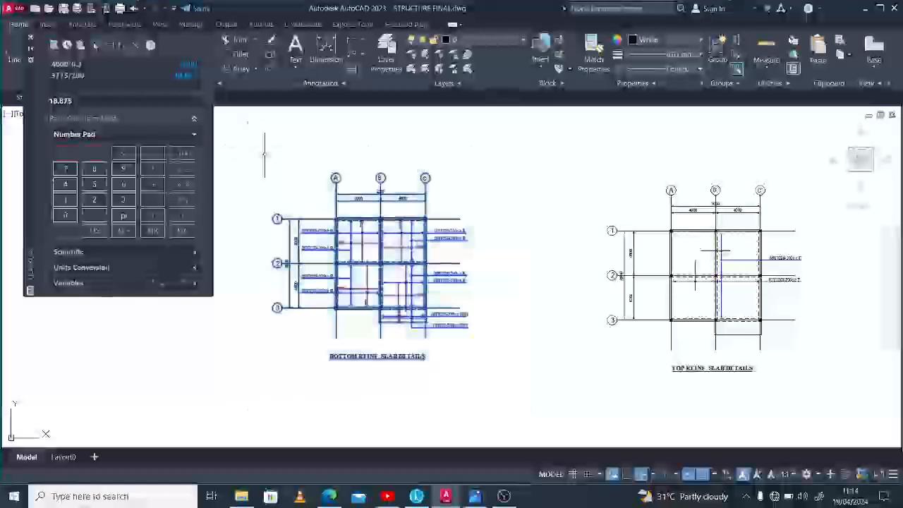
{"action": "type", "text": "co"}
{"action": "key", "text": "Return"}
{"action": "left_click", "coordinate": [336, 263]}
{"action": "scroll", "coordinate": [317, 268], "scroll_direction": "down", "scroll_amount": 5}
{"action": "scroll", "coordinate": [574, 264], "scroll_direction": "up", "scroll_amount": 2}
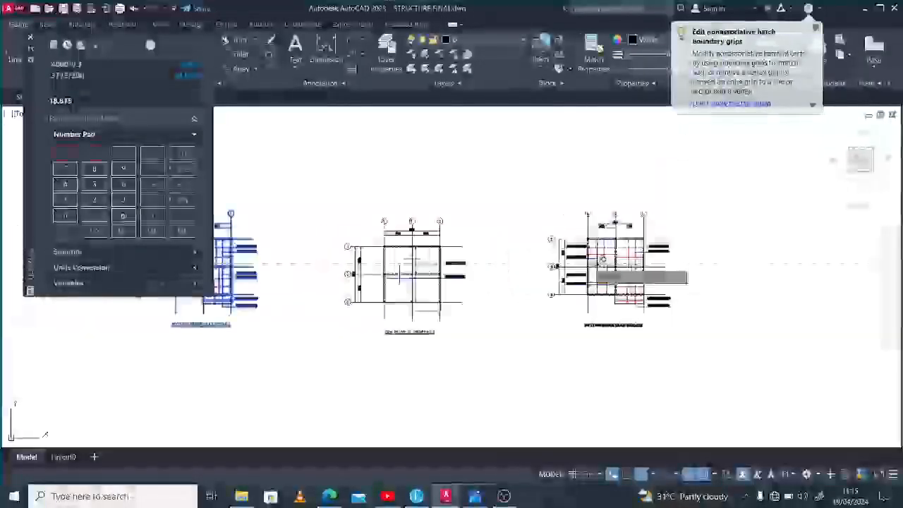
{"action": "left_click", "coordinate": [639, 263]}
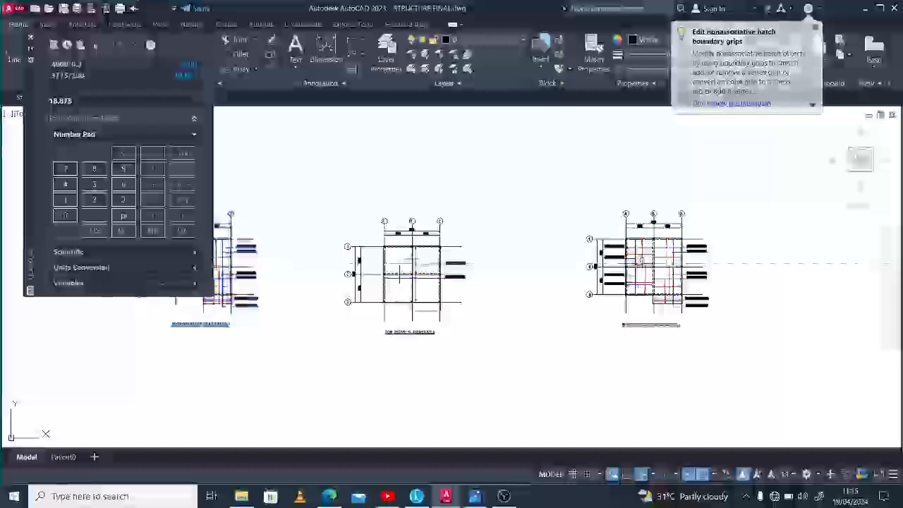
{"action": "scroll", "coordinate": [642, 266], "scroll_direction": "up", "scroll_amount": 2}
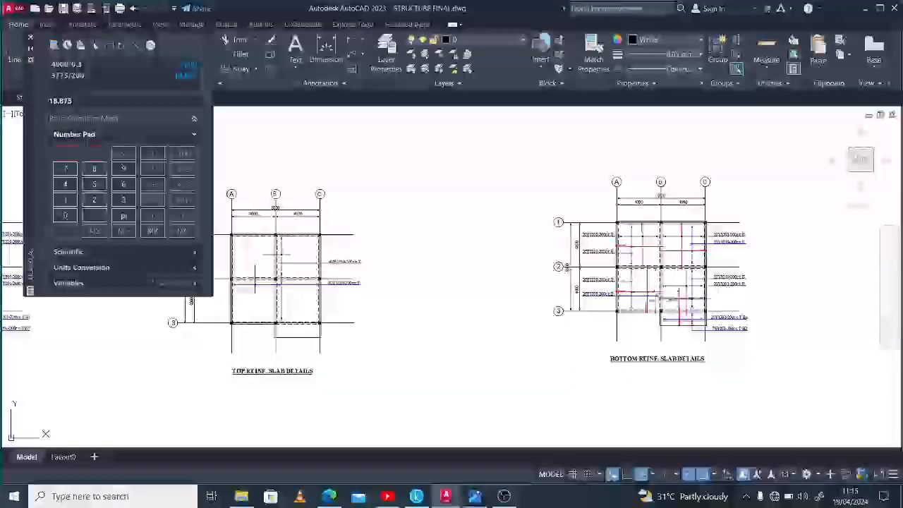
Step: Copy the top bars, range arrows and 40Y1219-200c/c T. and 40Y1201-200c/c T. labels onto the copied bottom plan, aligned at grid A-1
{"action": "scroll", "coordinate": [581, 312], "scroll_direction": "down", "scroll_amount": 2}
{"action": "scroll", "coordinate": [409, 291], "scroll_direction": "up", "scroll_amount": 4}
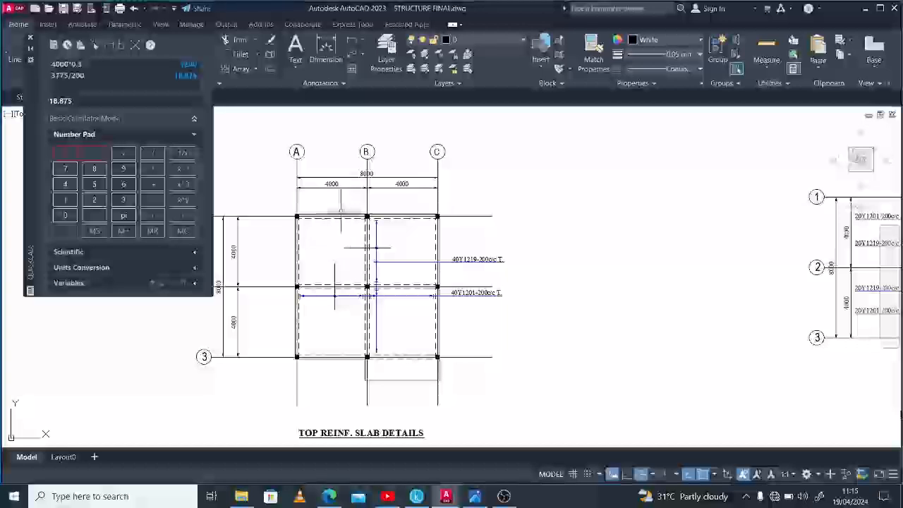
{"action": "scroll", "coordinate": [374, 227], "scroll_direction": "up", "scroll_amount": 5}
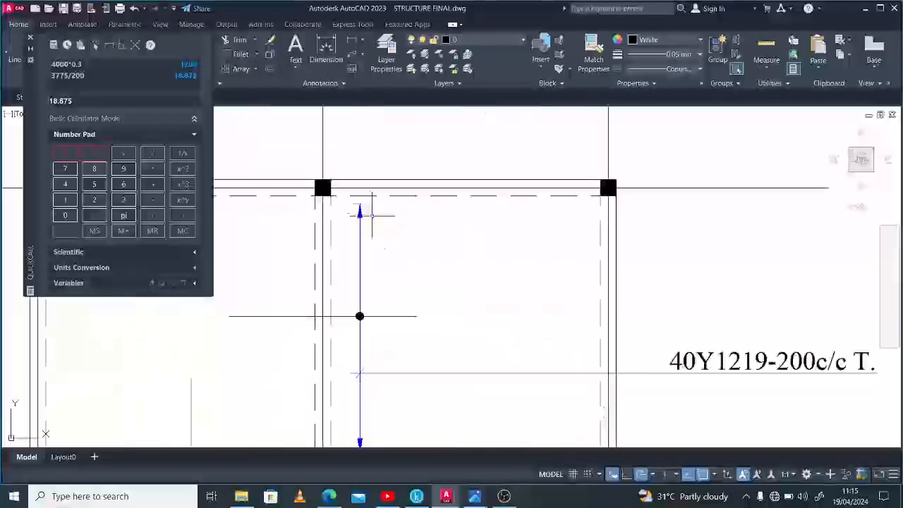
{"action": "scroll", "coordinate": [366, 219], "scroll_direction": "down", "scroll_amount": 3}
{"action": "left_click_drag", "start_coordinate": [313, 244], "coordinate": [575, 285]}
{"action": "left_click", "coordinate": [303, 304]}
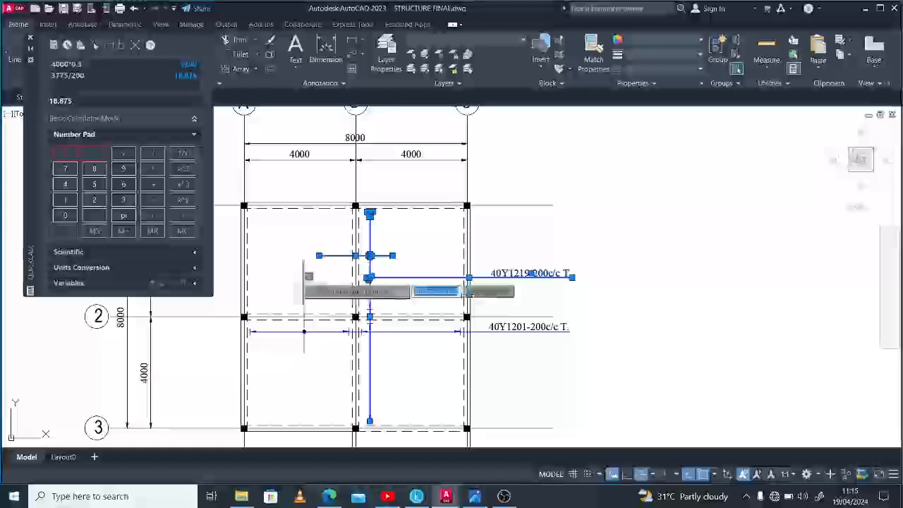
{"action": "left_click_drag", "start_coordinate": [224, 327], "coordinate": [525, 324]}
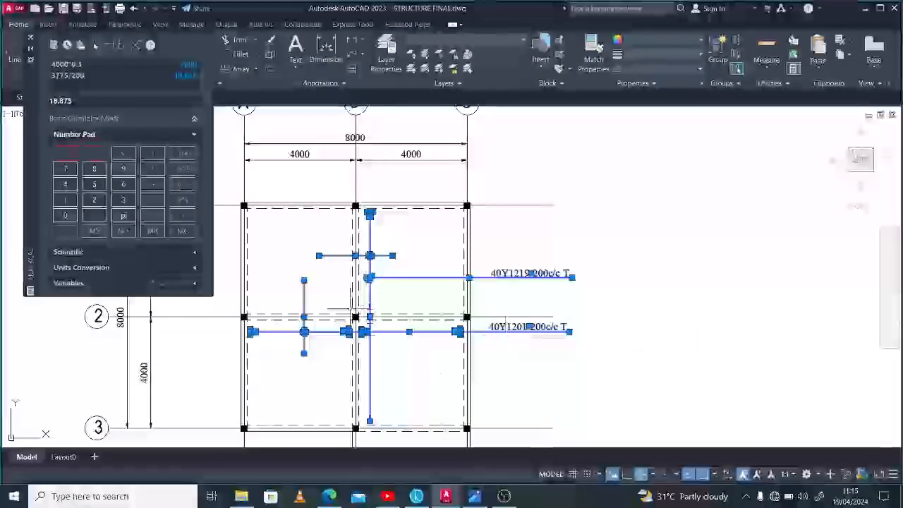
{"action": "left_click", "coordinate": [363, 279]}
{"action": "left_click", "coordinate": [377, 428]}
{"action": "type", "text": "co"}
{"action": "key", "text": "Return"}
{"action": "left_click", "coordinate": [246, 205]}
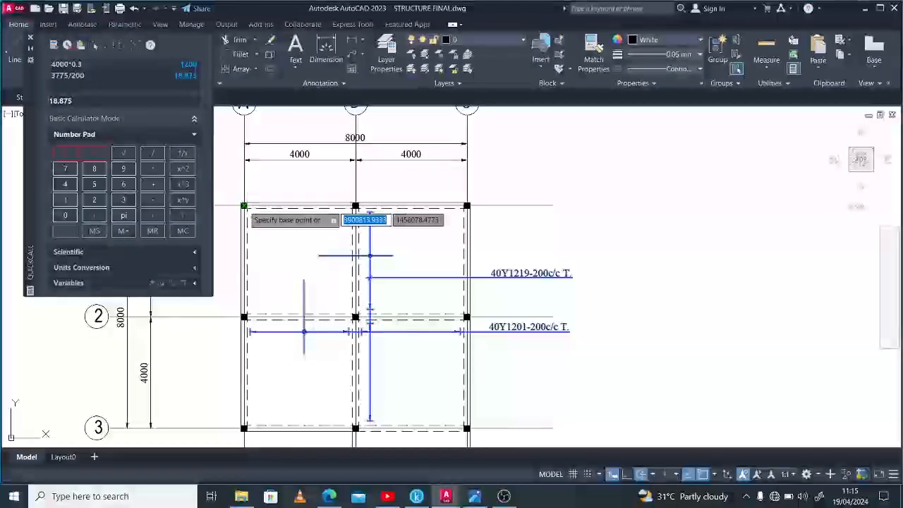
{"action": "scroll", "coordinate": [307, 247], "scroll_direction": "down", "scroll_amount": 4}
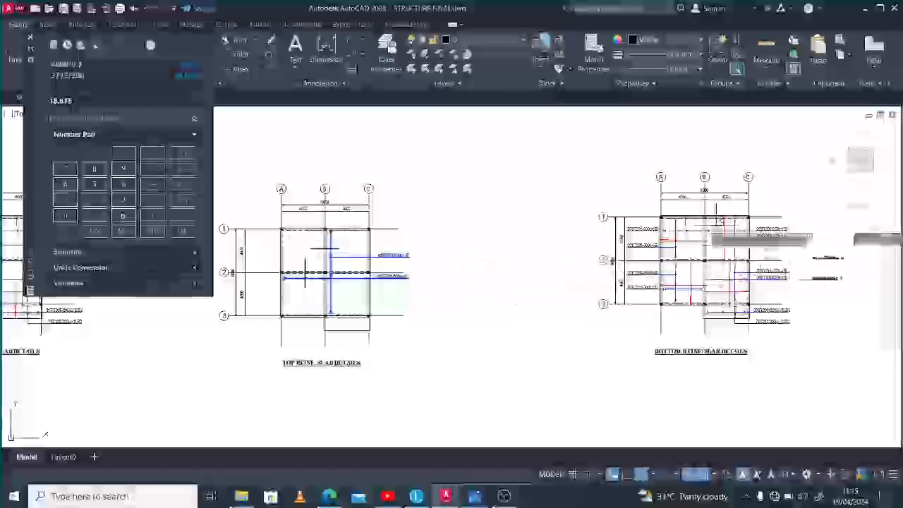
{"action": "scroll", "coordinate": [625, 222], "scroll_direction": "up", "scroll_amount": 4}
{"action": "scroll", "coordinate": [572, 203], "scroll_direction": "up", "scroll_amount": 2}
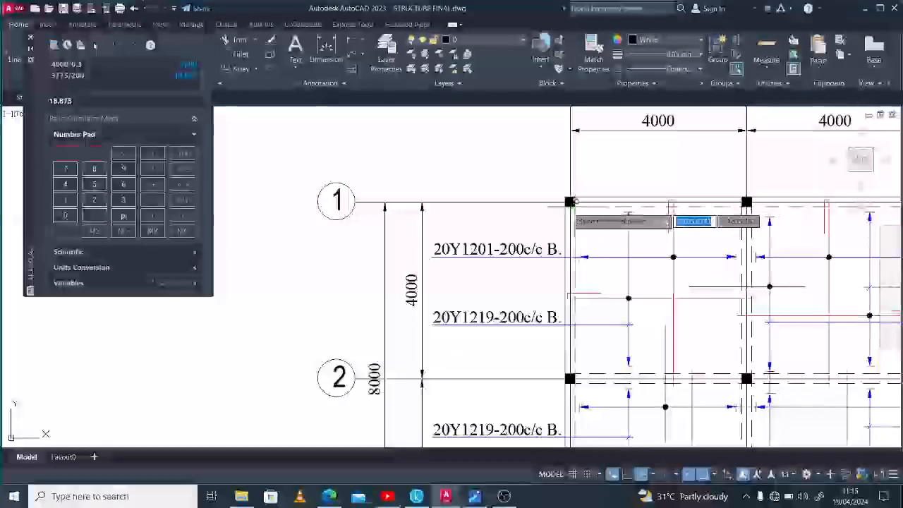
{"action": "scroll", "coordinate": [571, 192], "scroll_direction": "down", "scroll_amount": 4}
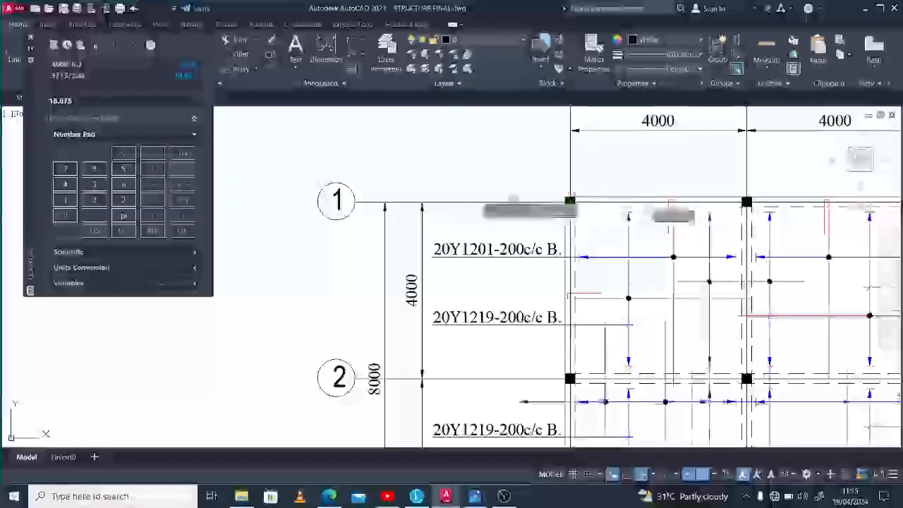
Step: Stretch the 40Y1219-200c/c T. label and its leader line down, clear of the bottom bar in bay B-C
{"action": "scroll", "coordinate": [685, 266], "scroll_direction": "up", "scroll_amount": 2}
{"action": "left_click", "coordinate": [694, 222]}
{"action": "left_click", "coordinate": [618, 225]}
{"action": "scroll", "coordinate": [526, 223], "scroll_direction": "up", "scroll_amount": 2}
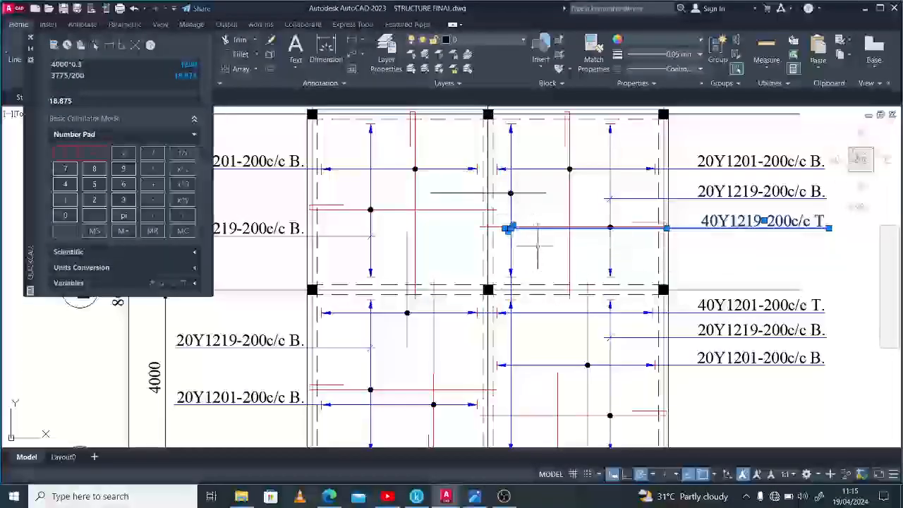
{"action": "key", "text": "Escape"}
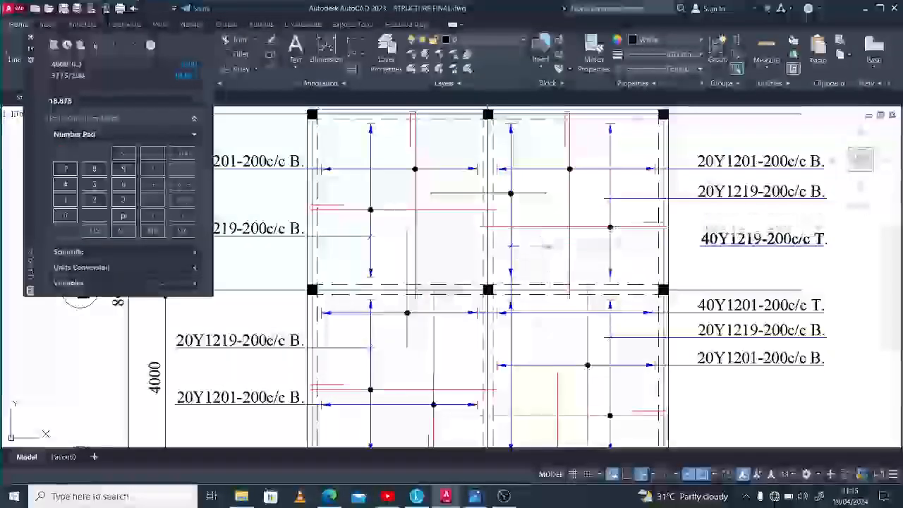
{"action": "scroll", "coordinate": [560, 207], "scroll_direction": "down", "scroll_amount": 2}
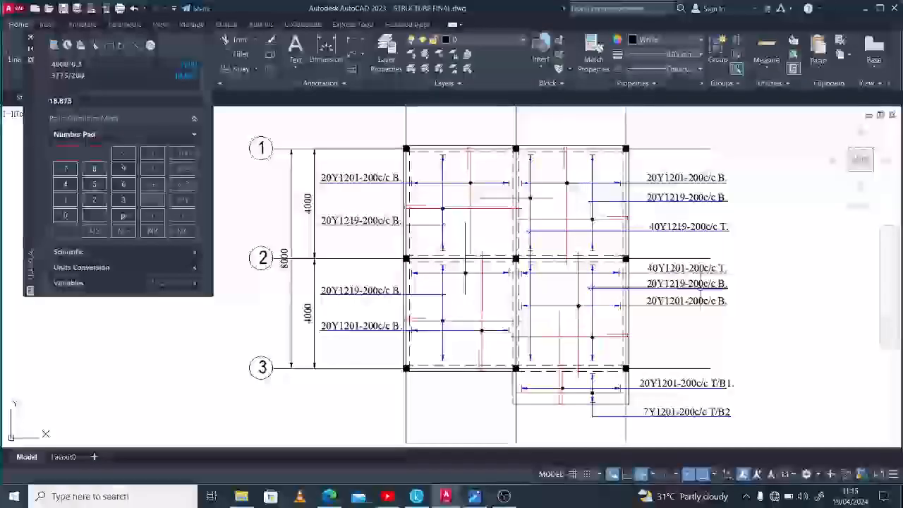
Step: Change the copied plan's title to SLAB REINF. DETAILS
{"action": "scroll", "coordinate": [667, 287], "scroll_direction": "down", "scroll_amount": 2}
{"action": "left_click", "coordinate": [565, 411]}
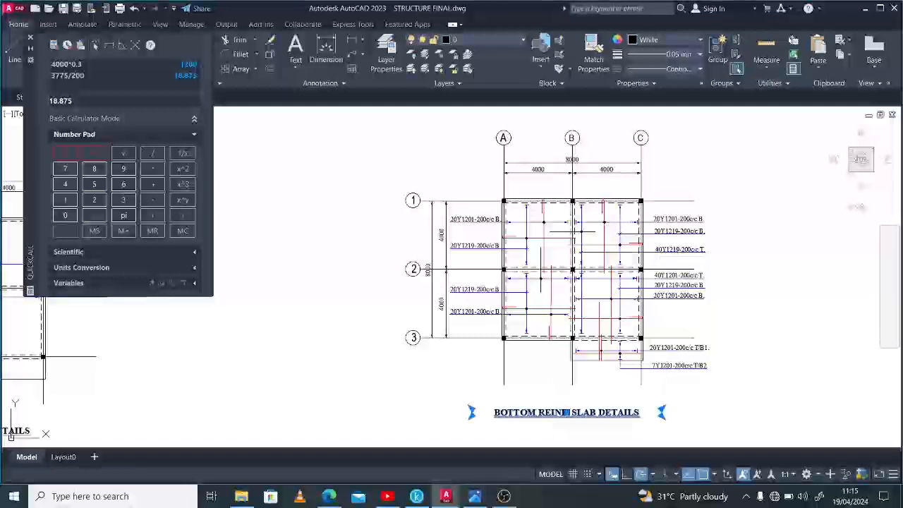
{"action": "double_click", "coordinate": [567, 412]}
{"action": "left_click_drag", "start_coordinate": [559, 417], "coordinate": [495, 413]}
{"action": "key", "text": "Delete"}
{"action": "type", "text": "RE"}
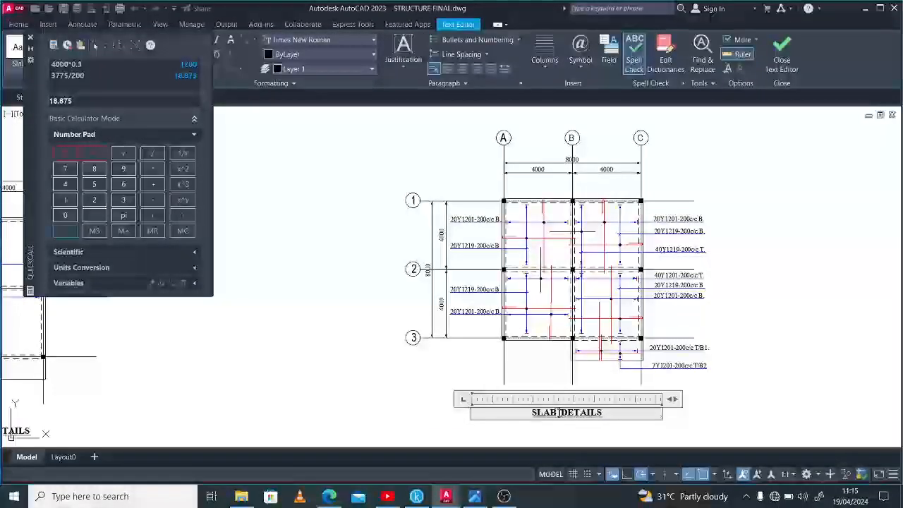
{"action": "type", "text": "INF."}
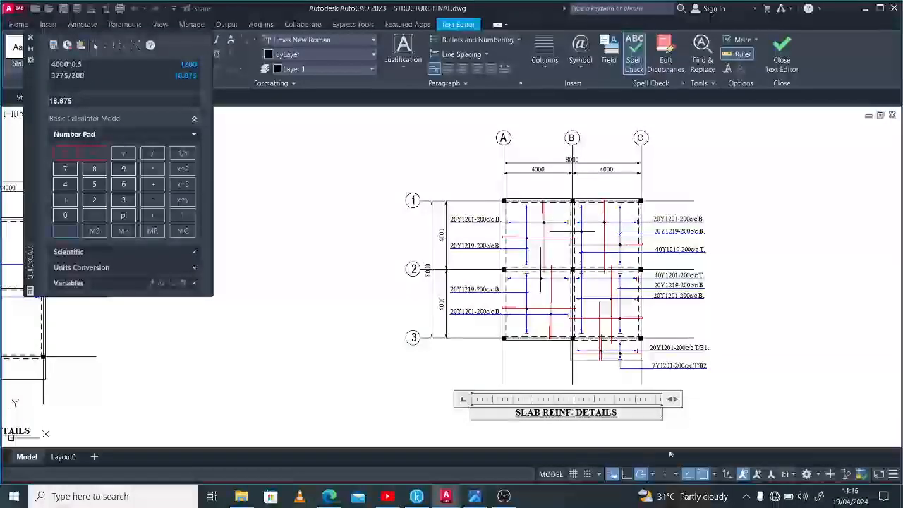
{"action": "left_click", "coordinate": [706, 416]}
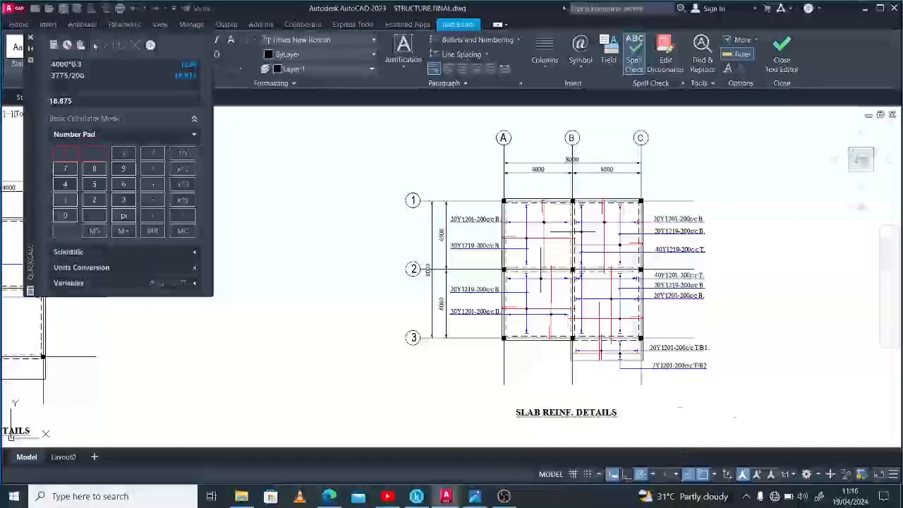
Step: Draw a horizontal line in bay A-B above grid 2, from below the bent bar's leg end to below the top bar's end
{"action": "scroll", "coordinate": [638, 244], "scroll_direction": "up", "scroll_amount": 3}
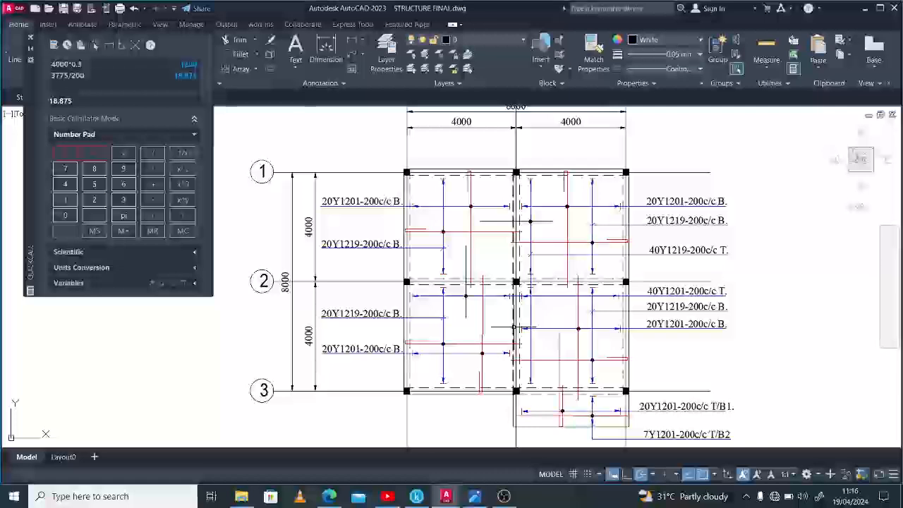
{"action": "scroll", "coordinate": [469, 164], "scroll_direction": "up", "scroll_amount": 3}
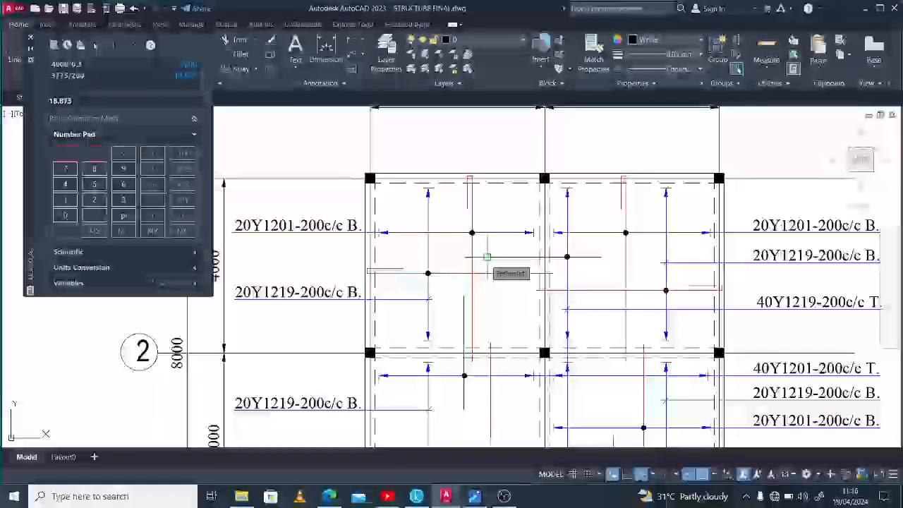
{"action": "left_click", "coordinate": [487, 257]}
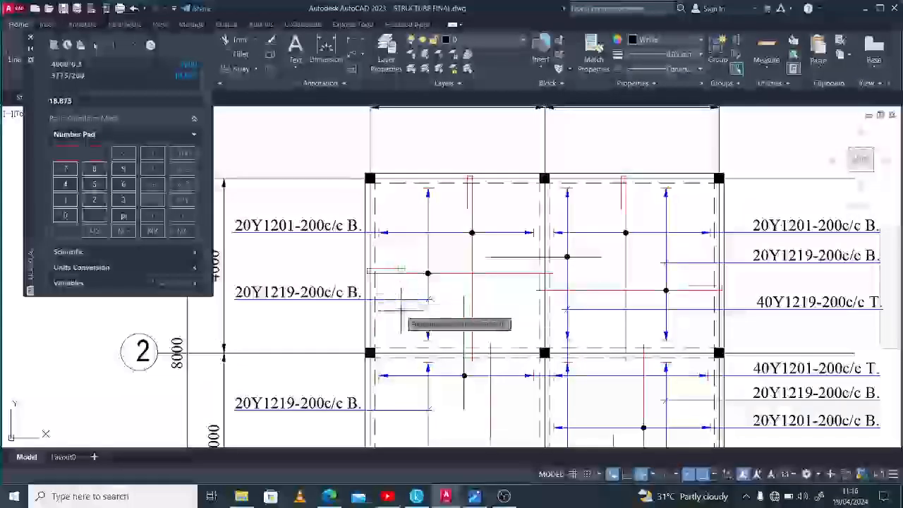
{"action": "left_click", "coordinate": [402, 316]}
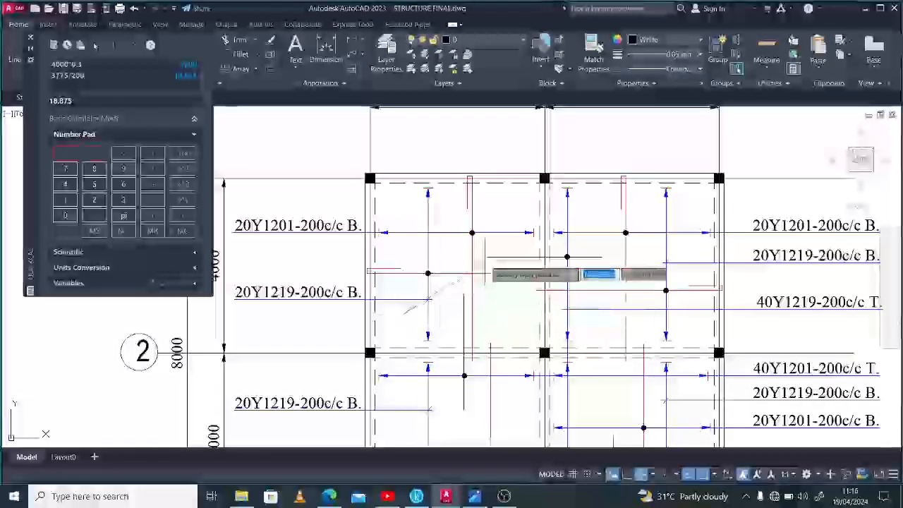
{"action": "left_click", "coordinate": [487, 315]}
{"action": "key", "text": "Escape"}
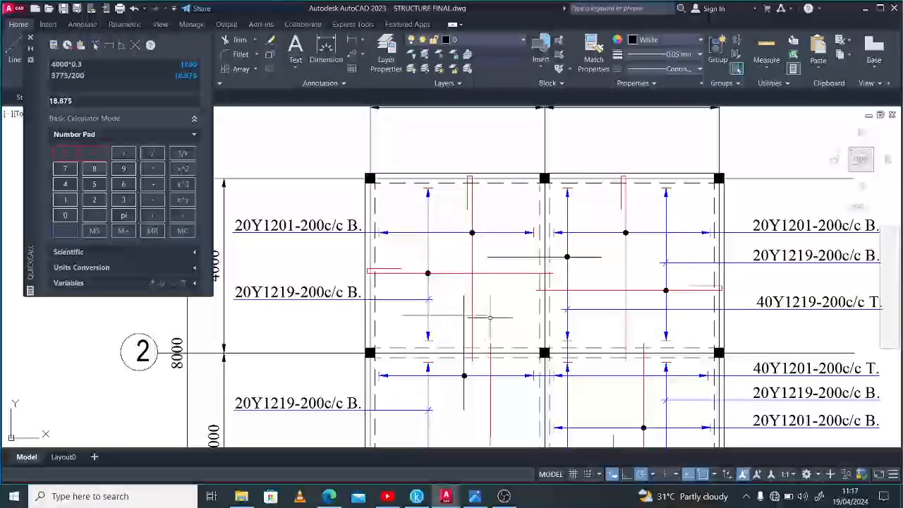
{"action": "left_click", "coordinate": [452, 316]}
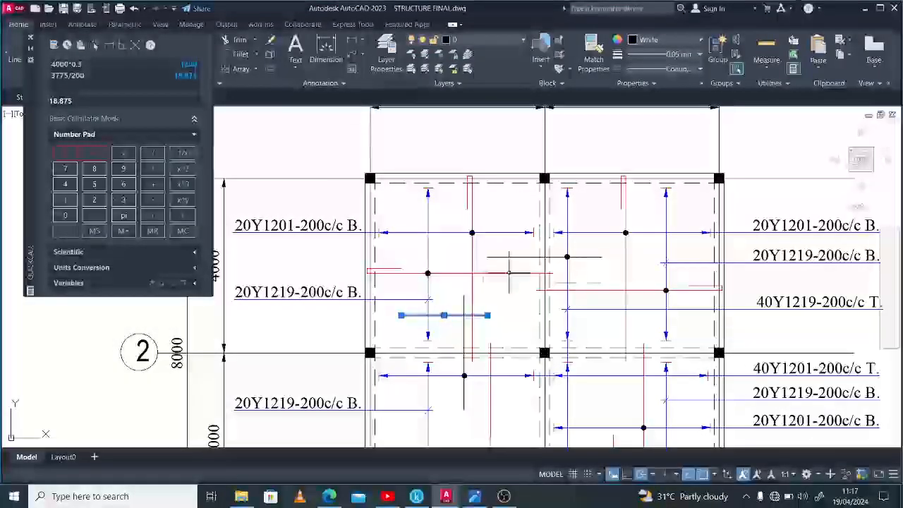
Step: Copy the vertical range arrow in bay A-B between grids 1 and 2 a short distance to its right
{"action": "scroll", "coordinate": [467, 189], "scroll_direction": "down", "scroll_amount": 2}
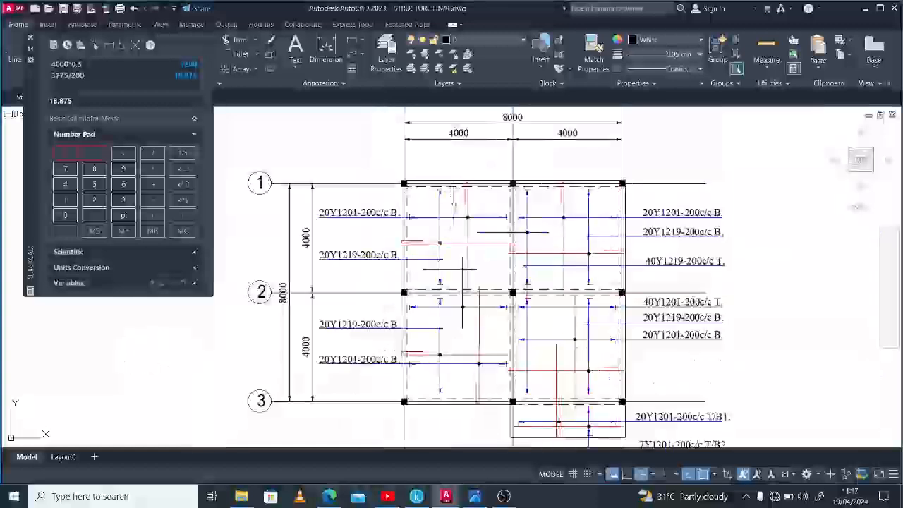
{"action": "left_click", "coordinate": [431, 174]}
{"action": "left_click", "coordinate": [445, 292]}
{"action": "type", "text": "co"}
{"action": "key", "text": "Return"}
{"action": "left_click", "coordinate": [359, 157]}
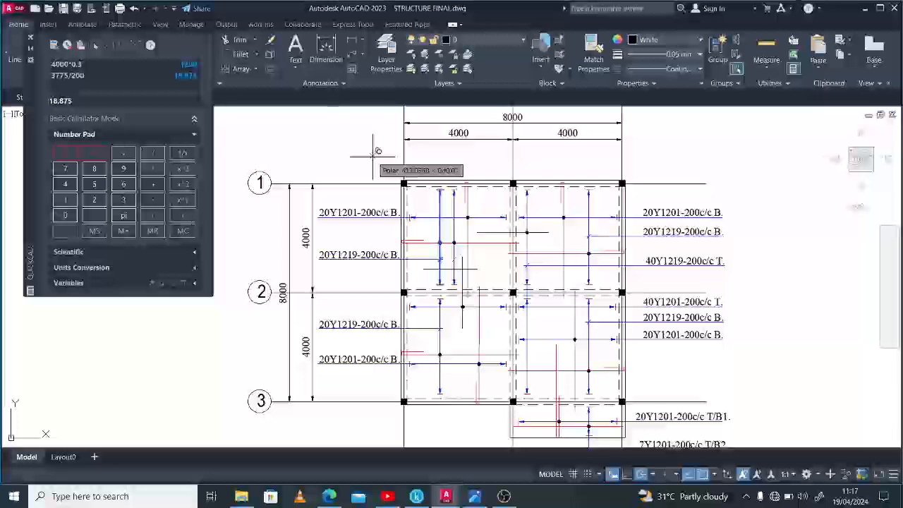
Step: Stretch the lower arrowheads and end ticks of the two vertical range arrows in bay A-B down towards grid 2
{"action": "scroll", "coordinate": [463, 286], "scroll_direction": "up", "scroll_amount": 3}
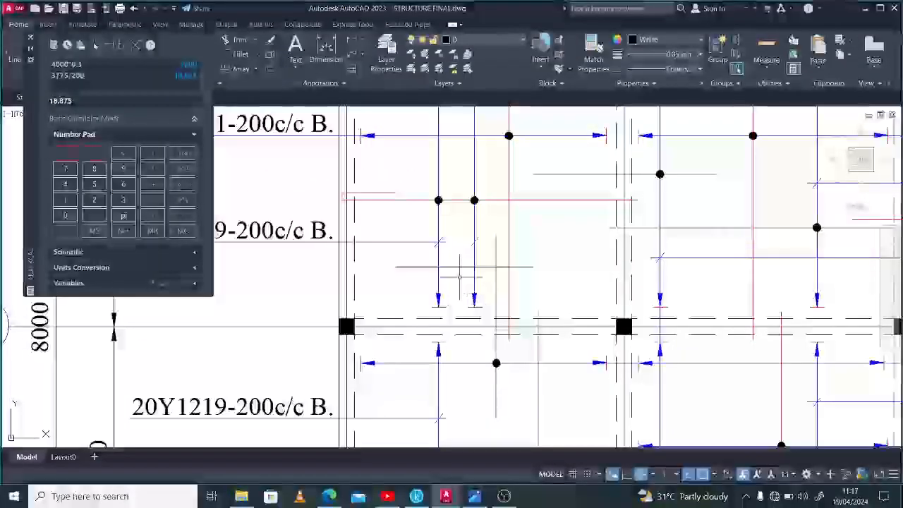
{"action": "left_click", "coordinate": [491, 311]}
{"action": "left_click", "coordinate": [396, 273]}
{"action": "type", "text": "s"}
{"action": "key", "text": "Return"}
{"action": "key", "text": "Escape"}
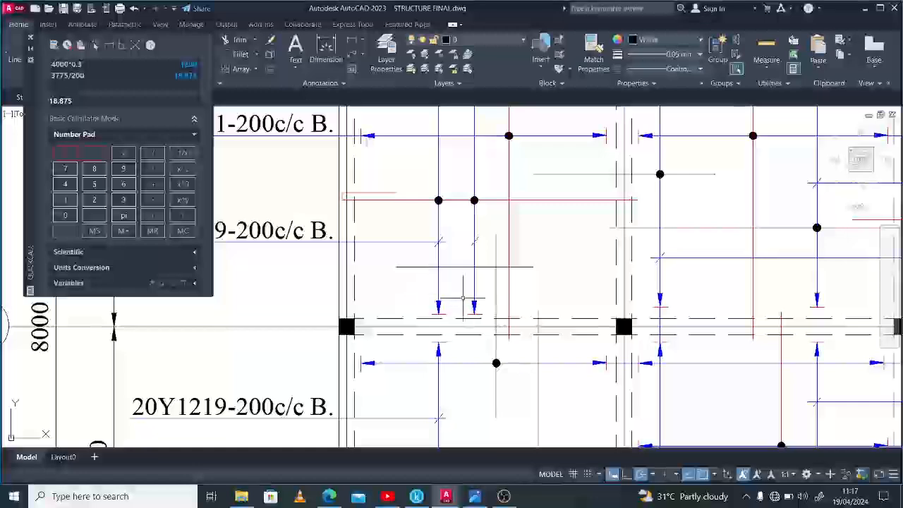
Step: Copy the lower arrowhead and end tick of the new range arrow up its line, to just below the upper arrowhead near grid 1
{"action": "left_click", "coordinate": [463, 294]}
{"action": "left_click", "coordinate": [494, 317]}
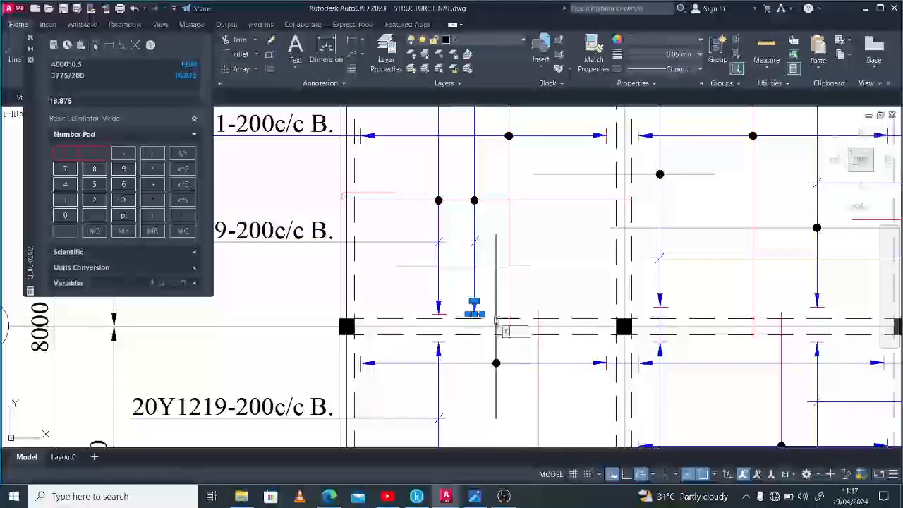
{"action": "type", "text": "co"}
{"action": "key", "text": "Return"}
{"action": "left_click", "coordinate": [483, 315]}
{"action": "scroll", "coordinate": [480, 320], "scroll_direction": "down", "scroll_amount": 5}
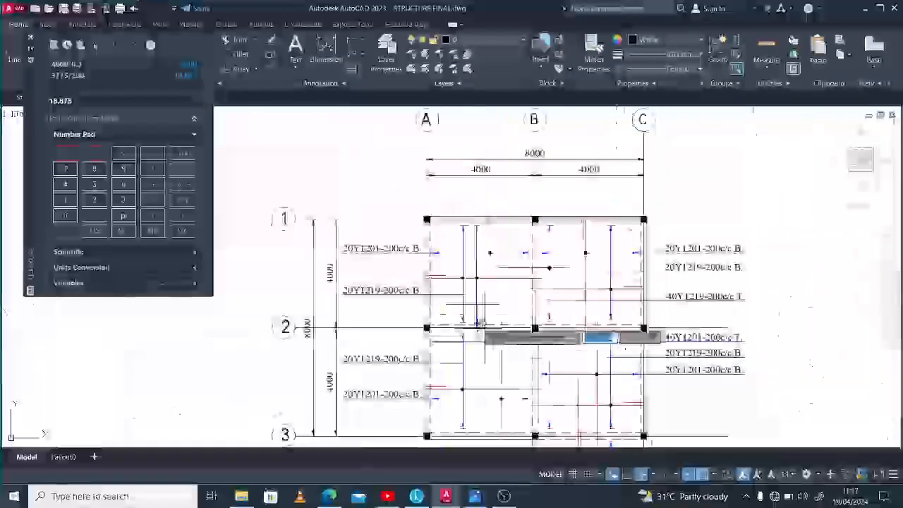
{"action": "scroll", "coordinate": [487, 252], "scroll_direction": "up", "scroll_amount": 5}
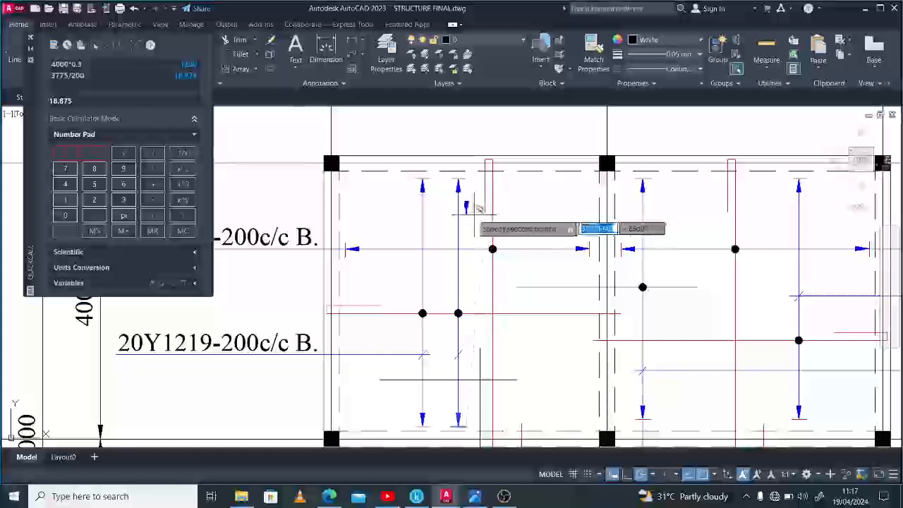
{"action": "left_click", "coordinate": [470, 214]}
{"action": "key", "text": "Escape"}
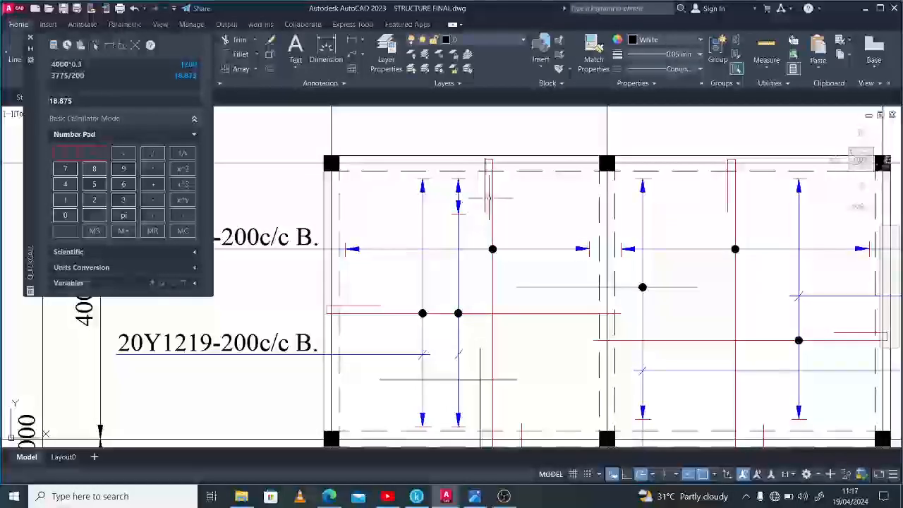
Step: Copy the upper arrowhead pair and end ticks of the new range arrow down its line, to just above grid 2
{"action": "left_click", "coordinate": [435, 146]}
{"action": "left_click", "coordinate": [473, 196]}
{"action": "type", "text": "co"}
{"action": "key", "text": "Return"}
{"action": "scroll", "coordinate": [466, 178], "scroll_direction": "down", "scroll_amount": 2}
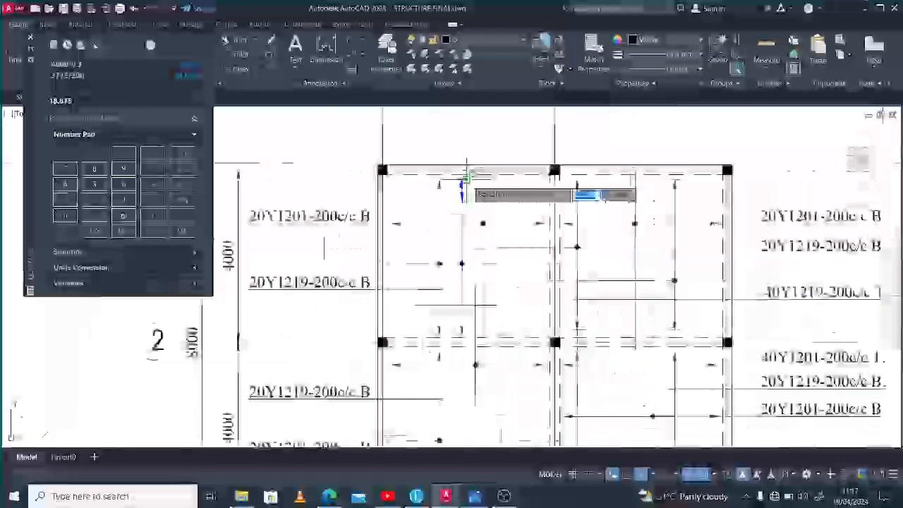
{"action": "scroll", "coordinate": [466, 247], "scroll_direction": "up", "scroll_amount": 4}
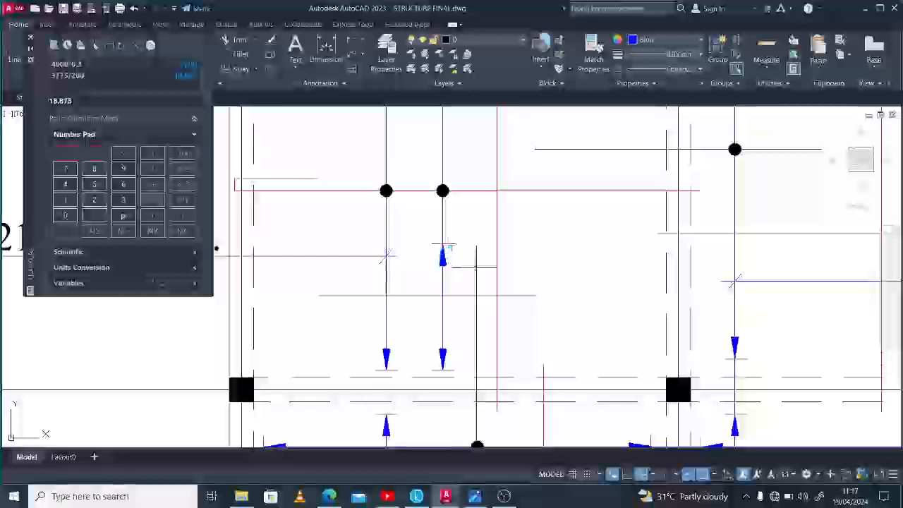
Step: Move the new range arrow's dot from the red bar down onto the horizontal bar above grid 2
{"action": "scroll", "coordinate": [441, 255], "scroll_direction": "down", "scroll_amount": 4}
{"action": "type", "text": "m"}
{"action": "key", "text": "Return"}
{"action": "left_click", "coordinate": [468, 240]}
{"action": "left_click", "coordinate": [479, 270]}
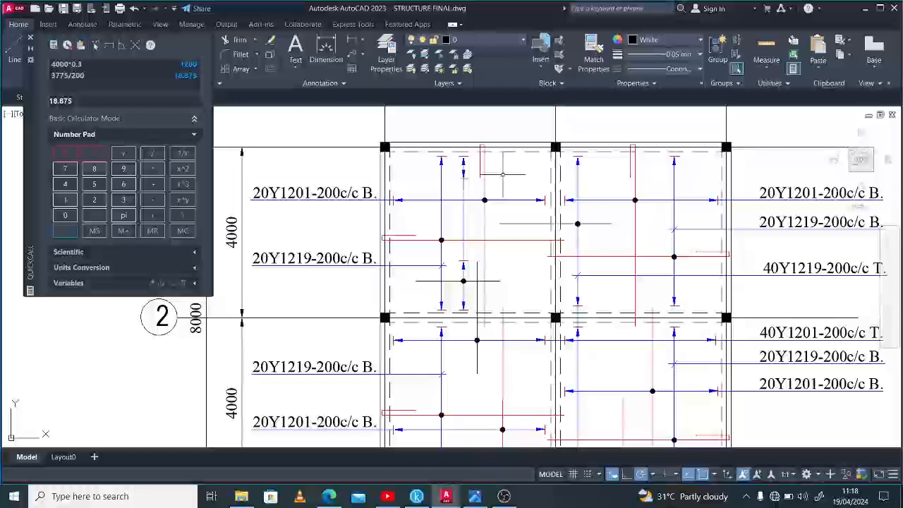
Step: Draw a horizontal leader from the new range arrow to under the upper 20Y1201-200c/c B. label and match its properties to the blue range line
{"action": "type", "text": "l"}
{"action": "key", "text": "Return"}
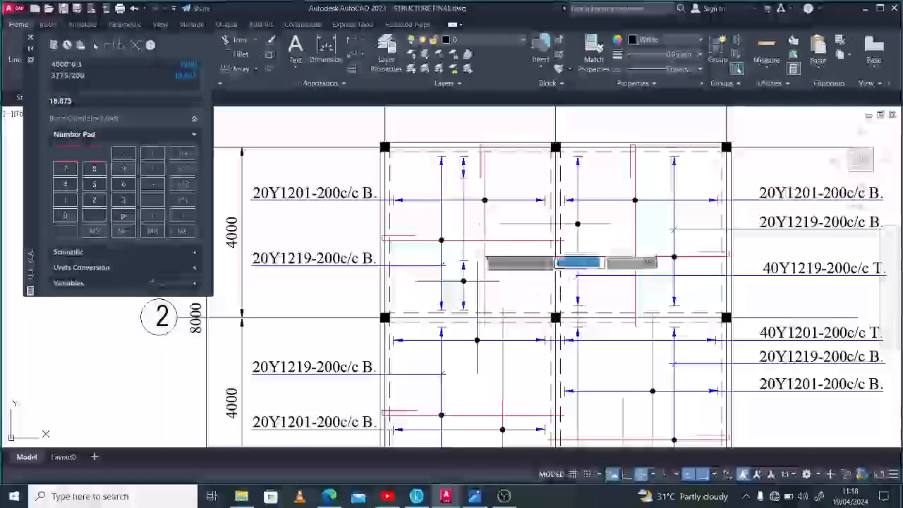
{"action": "left_click", "coordinate": [471, 221]}
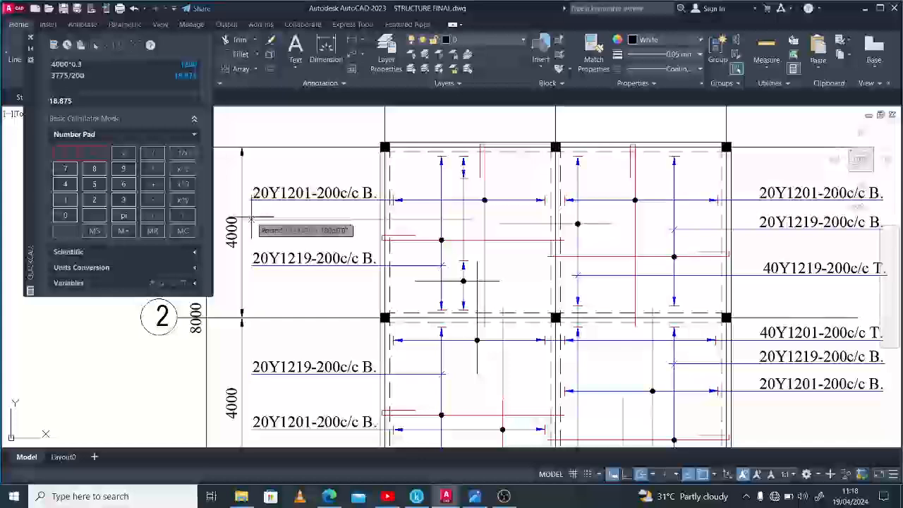
{"action": "left_click", "coordinate": [254, 220]}
{"action": "left_click", "coordinate": [440, 214]}
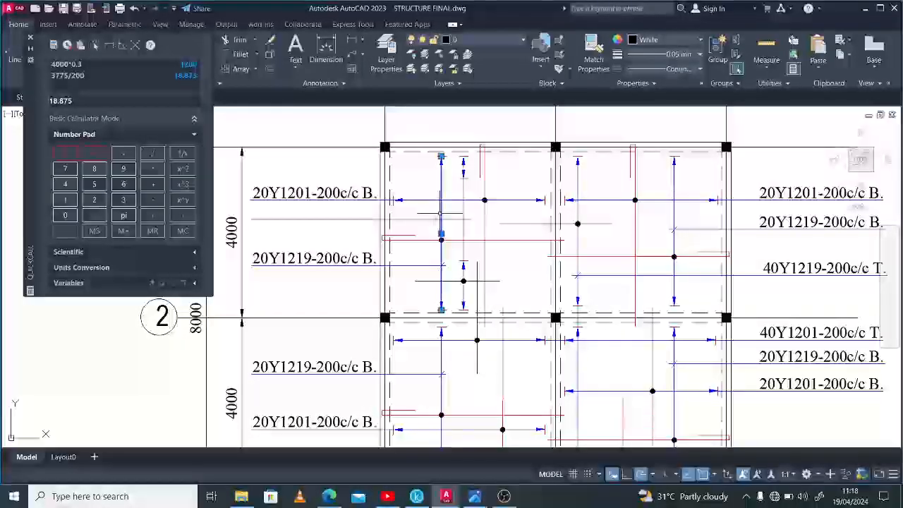
{"action": "type", "text": "ma"}
{"action": "key", "text": "Return"}
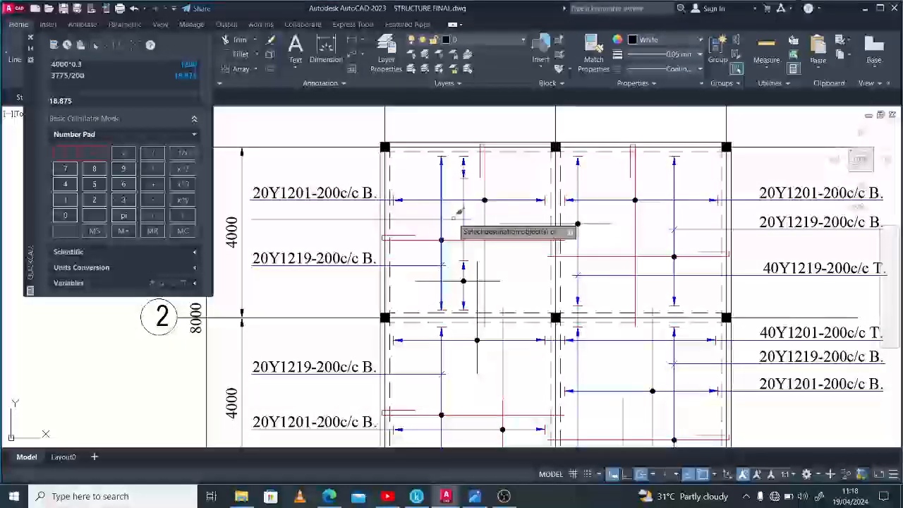
{"action": "scroll", "coordinate": [469, 219], "scroll_direction": "up", "scroll_amount": 2}
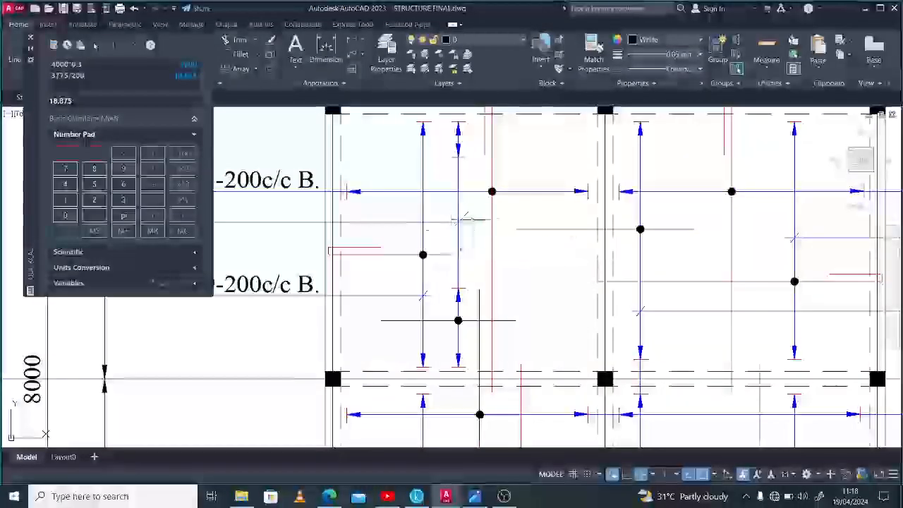
Step: Copy the upper 20Y1201-200c/c B. label beside bay A-B down onto the new leader line
{"action": "scroll", "coordinate": [455, 224], "scroll_direction": "down", "scroll_amount": 3}
{"action": "left_click", "coordinate": [352, 195]}
{"action": "type", "text": "co"}
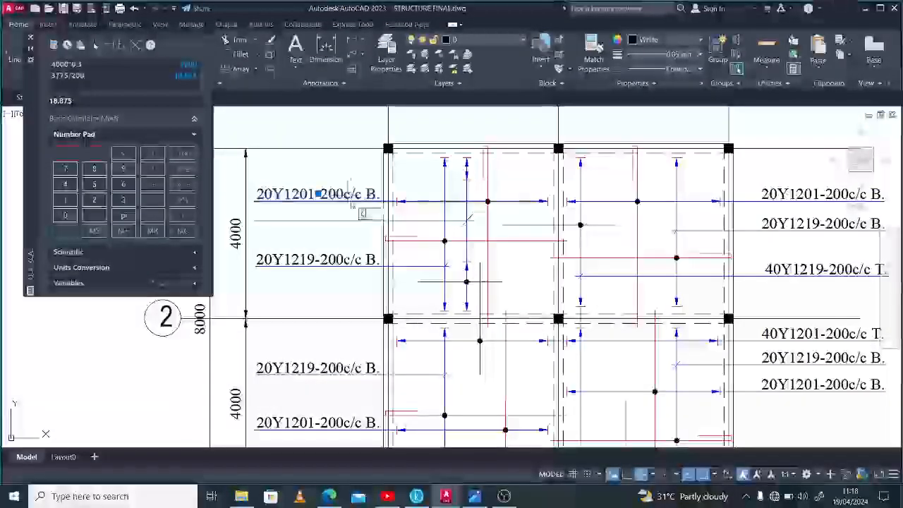
{"action": "key", "text": "Return"}
{"action": "left_click", "coordinate": [352, 197]}
{"action": "left_click", "coordinate": [351, 216]}
{"action": "key", "text": "Escape"}
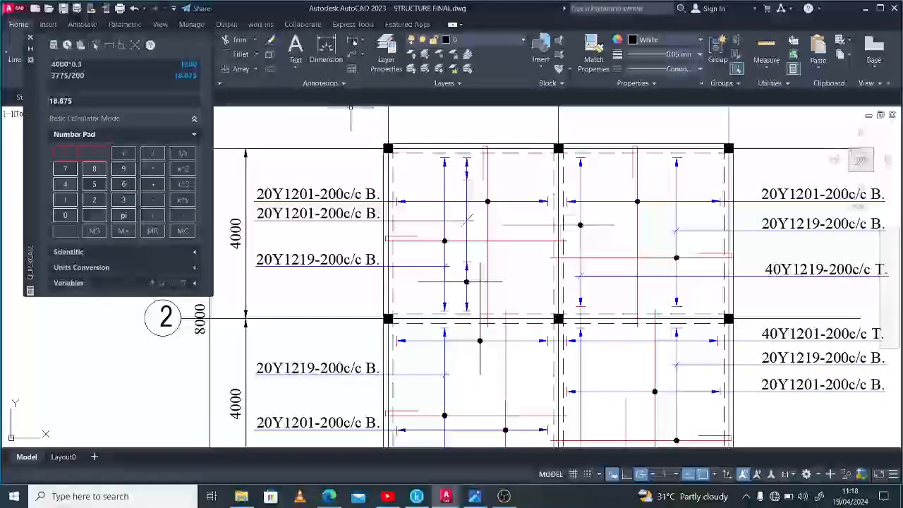
Step: Calculate 600+1200 and divide the sum by the 300 bar spacing
{"action": "left_click", "coordinate": [480, 178]}
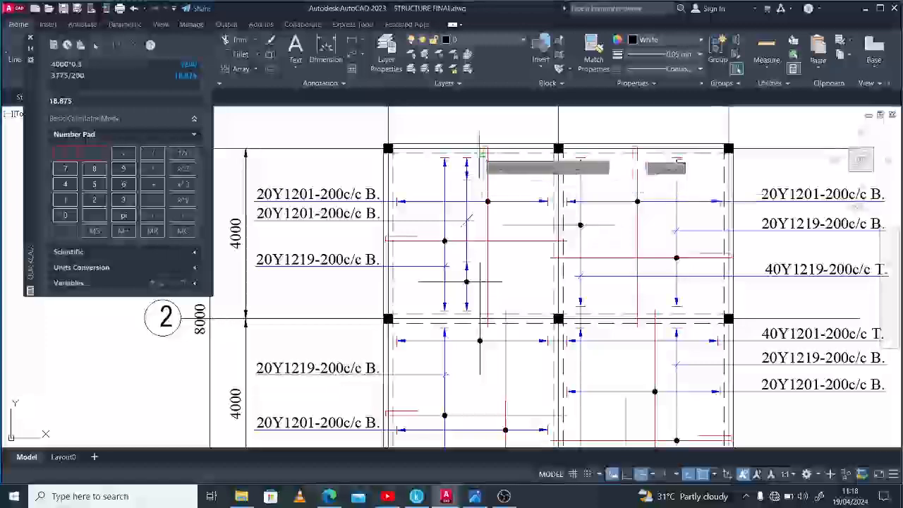
{"action": "key", "text": "Escape"}
{"action": "left_click", "coordinate": [118, 187]}
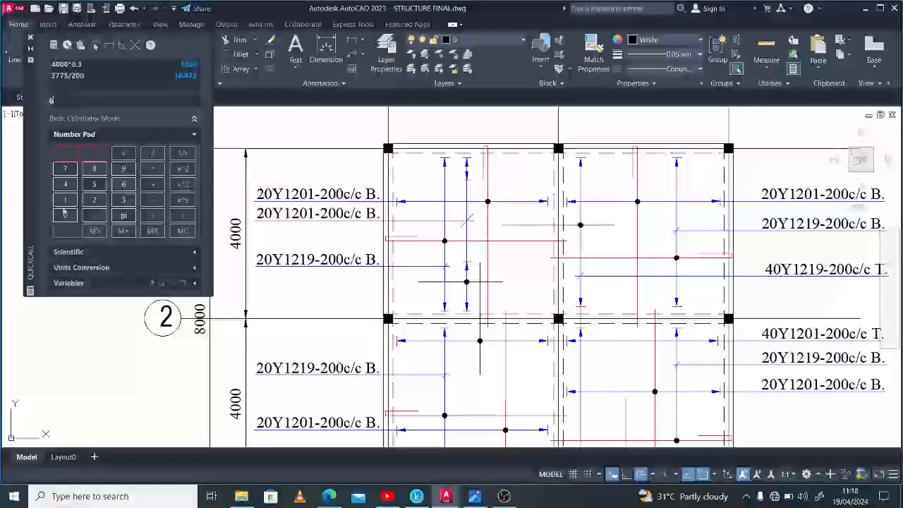
{"action": "double_click", "coordinate": [63, 216]}
{"action": "type", "text": "+1"}
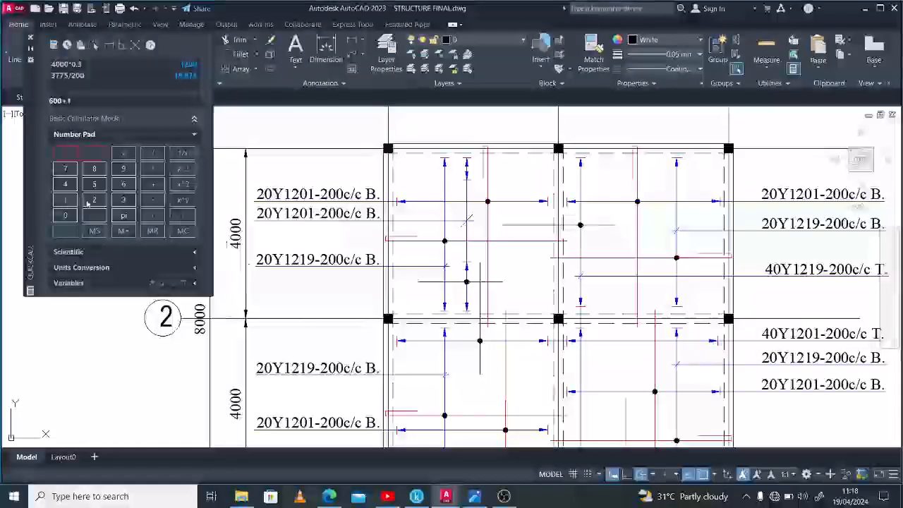
{"action": "left_click", "coordinate": [87, 203]}
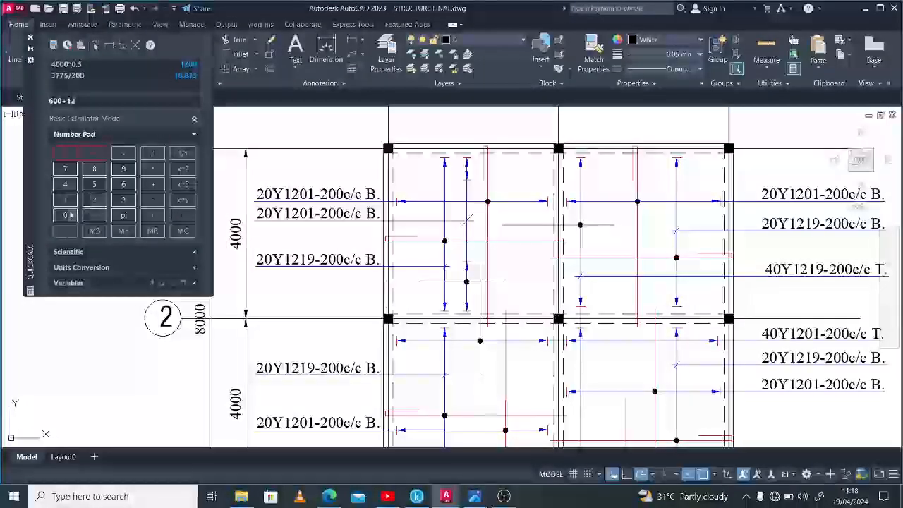
{"action": "left_click", "coordinate": [66, 233]}
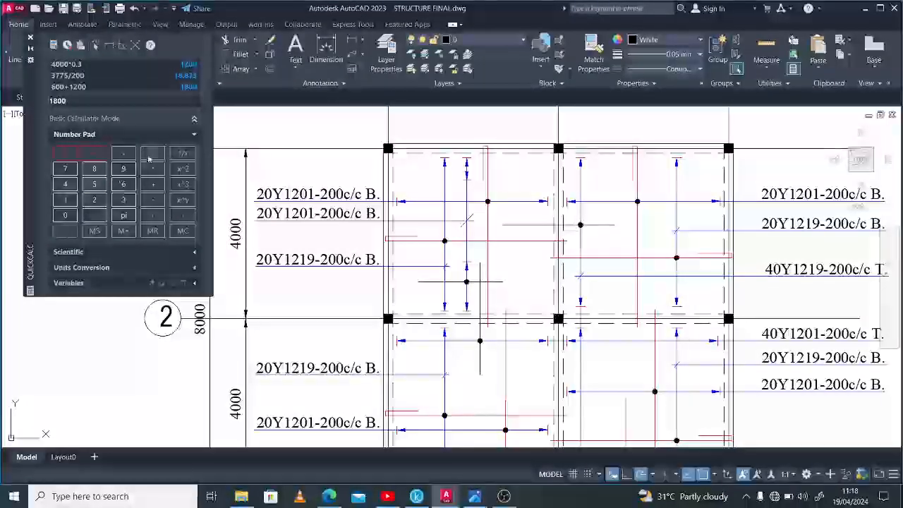
{"action": "left_click", "coordinate": [127, 199]}
{"action": "left_click", "coordinate": [67, 233]}
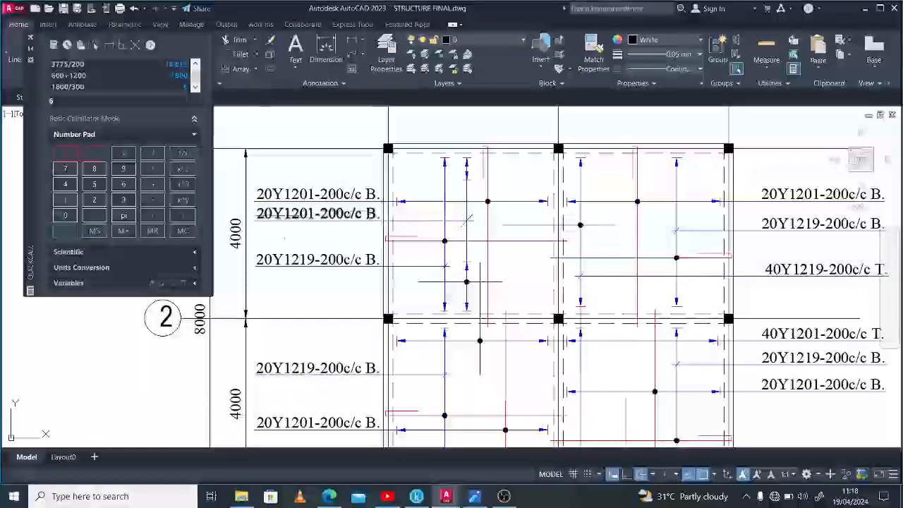
Step: Change the bar quantity, diameter and spacing in the copied label so that it starts with 7Y1001-300c/c
{"action": "left_click", "coordinate": [318, 214]}
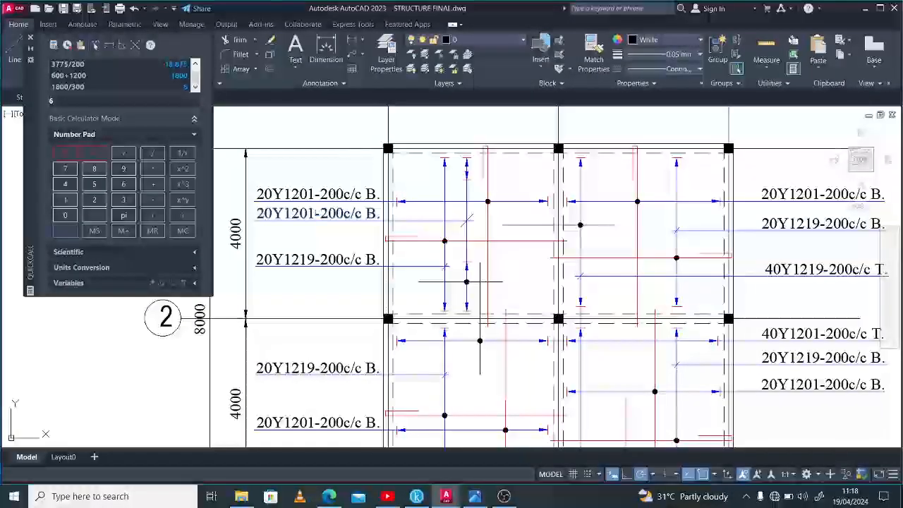
{"action": "double_click", "coordinate": [318, 213]}
{"action": "type", "text": "7"}
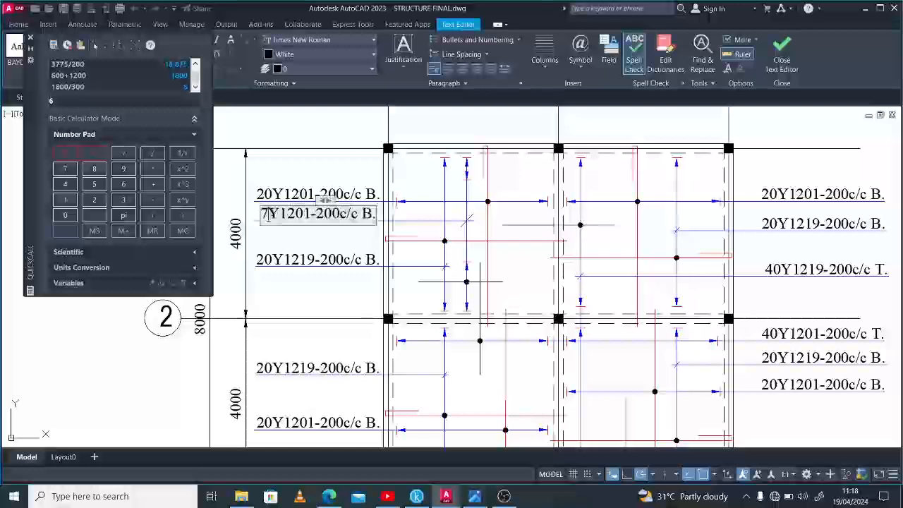
{"action": "left_click", "coordinate": [289, 217]}
{"action": "key", "text": "Delete"}
{"action": "type", "text": "0"}
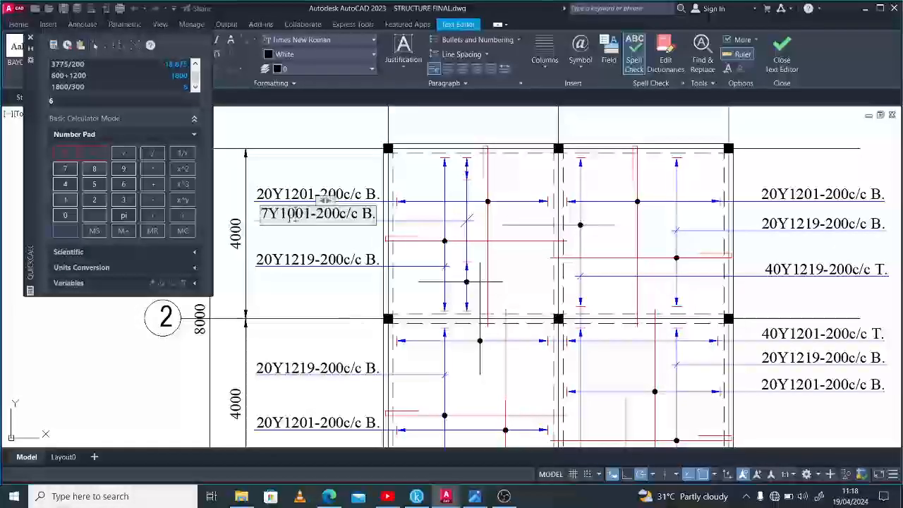
{"action": "left_click", "coordinate": [324, 218]}
{"action": "key", "text": "BackSpace"}
{"action": "type", "text": "3"}
Step: Change the ending of the copied label from B to "T distr." and finish the text edit
{"action": "left_click", "coordinate": [372, 216]}
{"action": "key", "text": "BackSpace"}
{"action": "type", "text": "T"}
{"action": "key", "text": "Delete"}
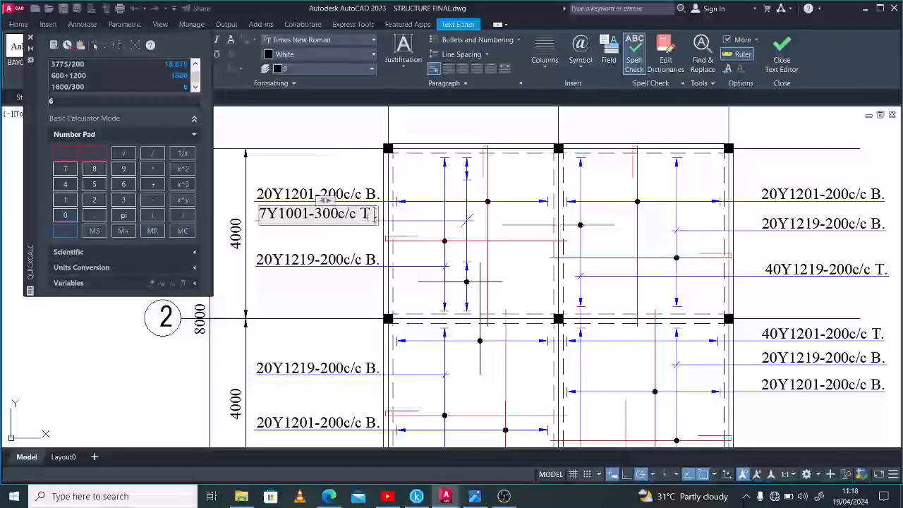
{"action": "type", "text": "dis."}
{"action": "type", "text": "tr"}
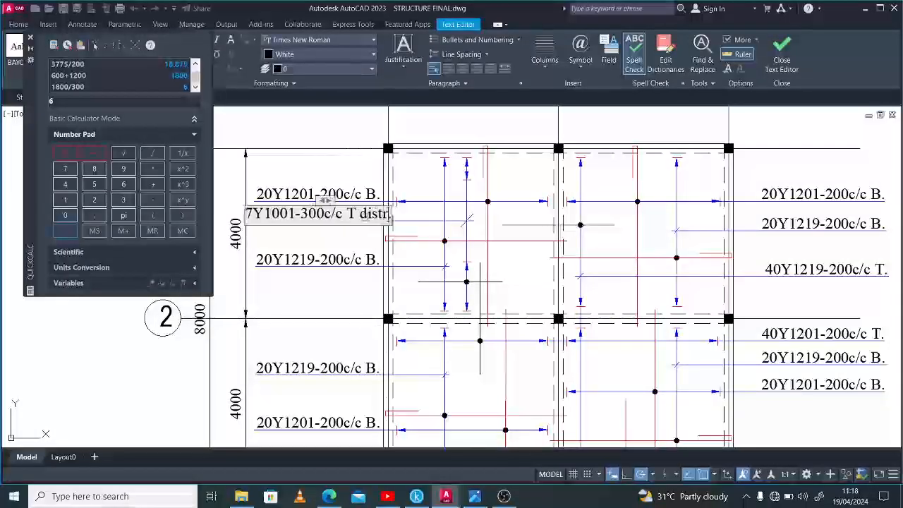
{"action": "left_click", "coordinate": [361, 250]}
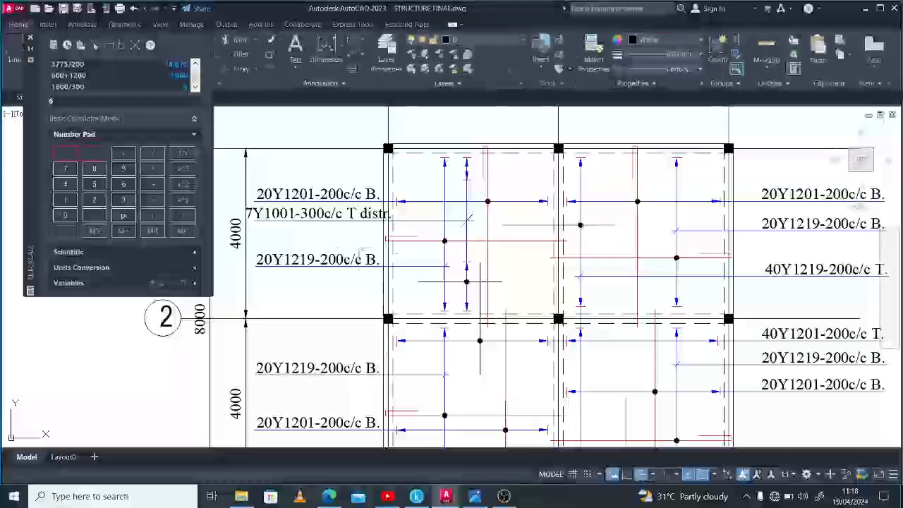
Step: Stretch the lower end of the new range line in bay A-B from grid 2 down to near grid 3
{"action": "scroll", "coordinate": [350, 243], "scroll_direction": "down", "scroll_amount": 2}
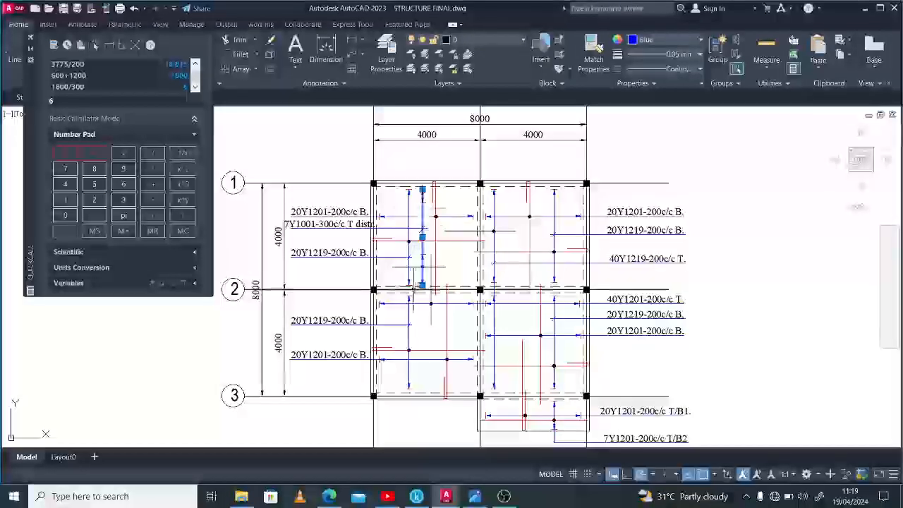
{"action": "left_click", "coordinate": [423, 285]}
{"action": "scroll", "coordinate": [421, 389], "scroll_direction": "up", "scroll_amount": 2}
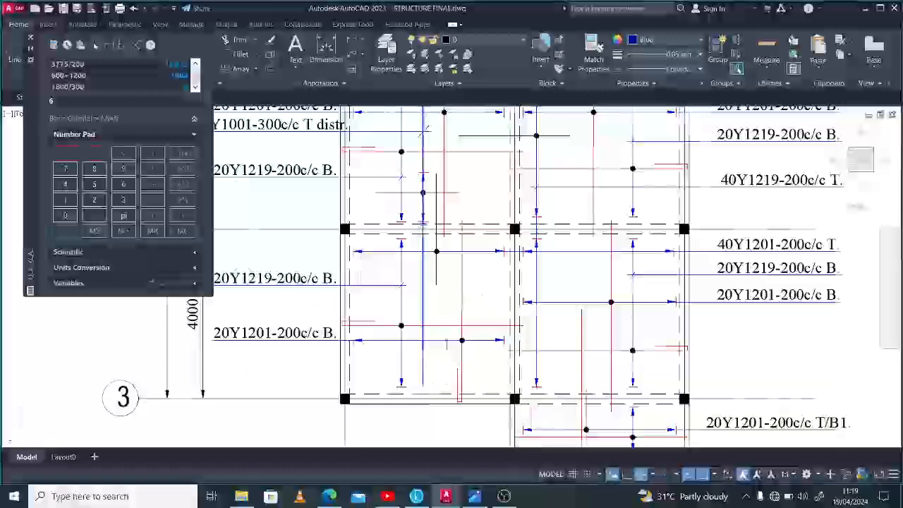
{"action": "scroll", "coordinate": [464, 358], "scroll_direction": "down", "scroll_amount": 2}
Step: Copy both arrowhead pairs of the new range arrow, without the dot, down the extended line to the bay between grids 2 and 3
{"action": "scroll", "coordinate": [460, 241], "scroll_direction": "up", "scroll_amount": 2}
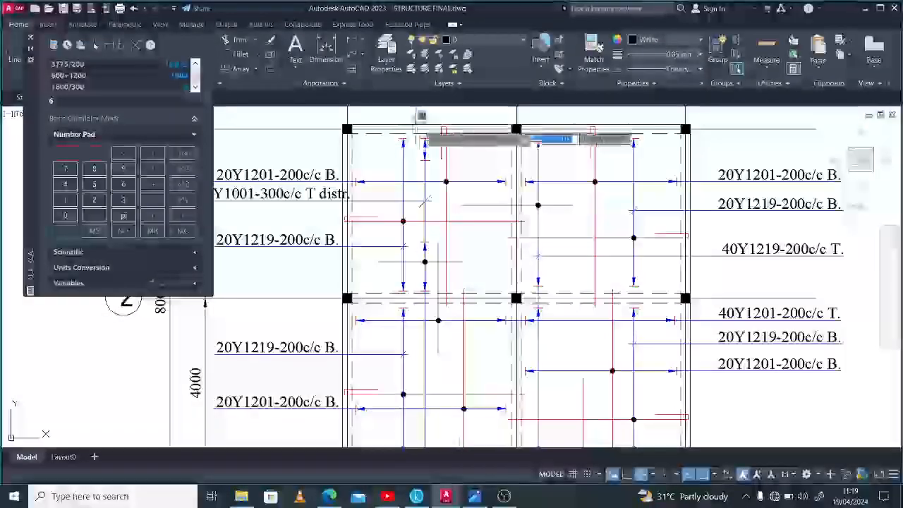
{"action": "left_click", "coordinate": [425, 147]}
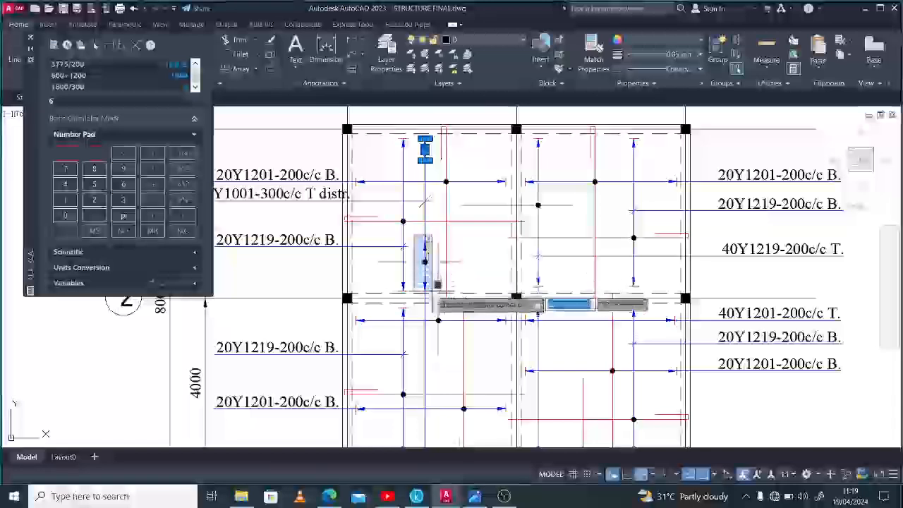
{"action": "left_click", "coordinate": [425, 261]}
{"action": "left_click", "coordinate": [414, 256], "text": "shift"}
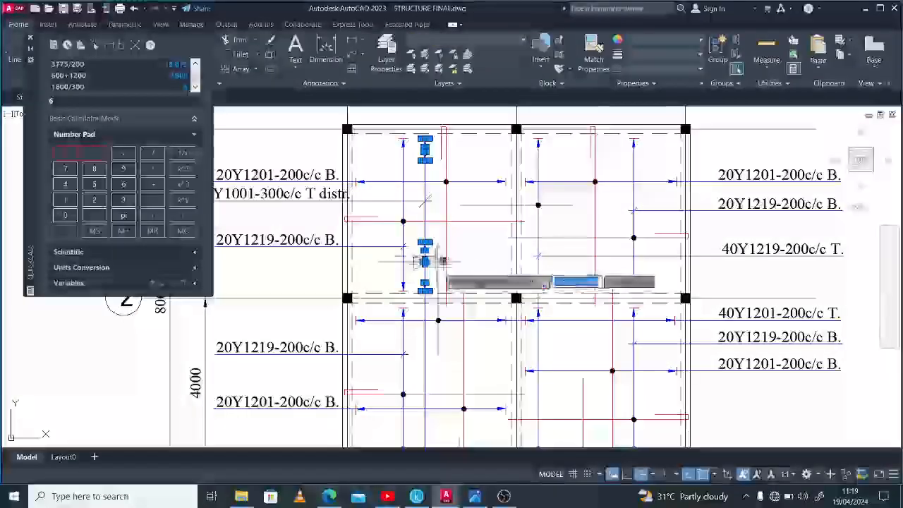
{"action": "left_click", "coordinate": [440, 270], "text": "shift"}
{"action": "key", "text": "Return"}
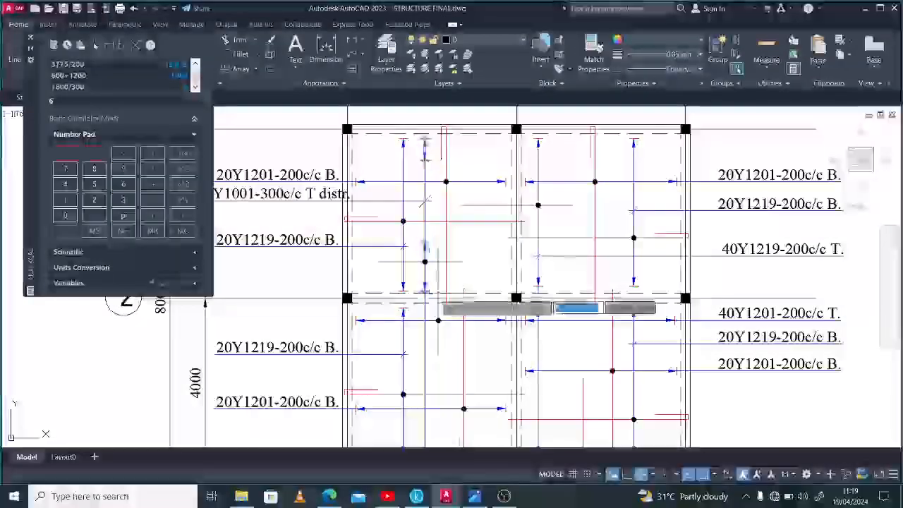
{"action": "scroll", "coordinate": [434, 296], "scroll_direction": "up", "scroll_amount": 2}
{"action": "left_click", "coordinate": [442, 302]}
{"action": "scroll", "coordinate": [443, 302], "scroll_direction": "down", "scroll_amount": 2}
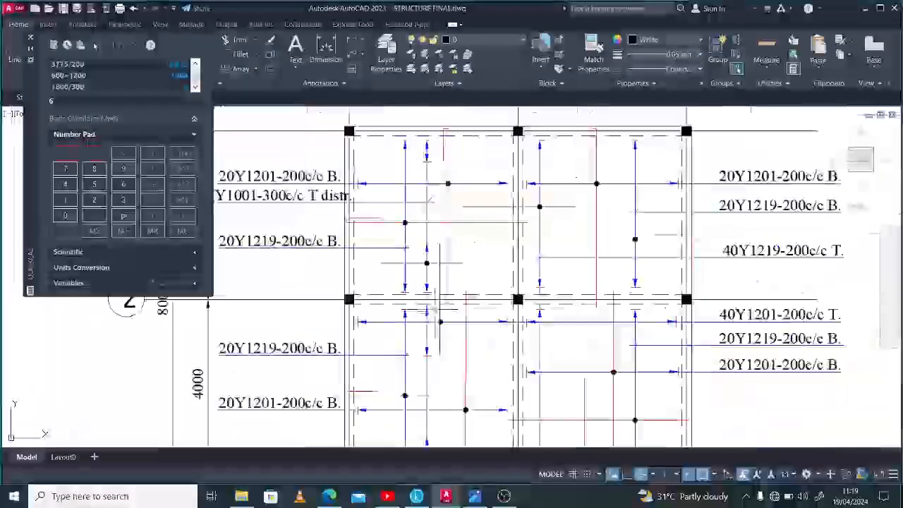
{"action": "key", "text": "Return"}
Step: Change the bar quantity in the distribution bar label to 14, giving 14Y1001-300c/c T distr
{"action": "scroll", "coordinate": [438, 348], "scroll_direction": "down", "scroll_amount": 2}
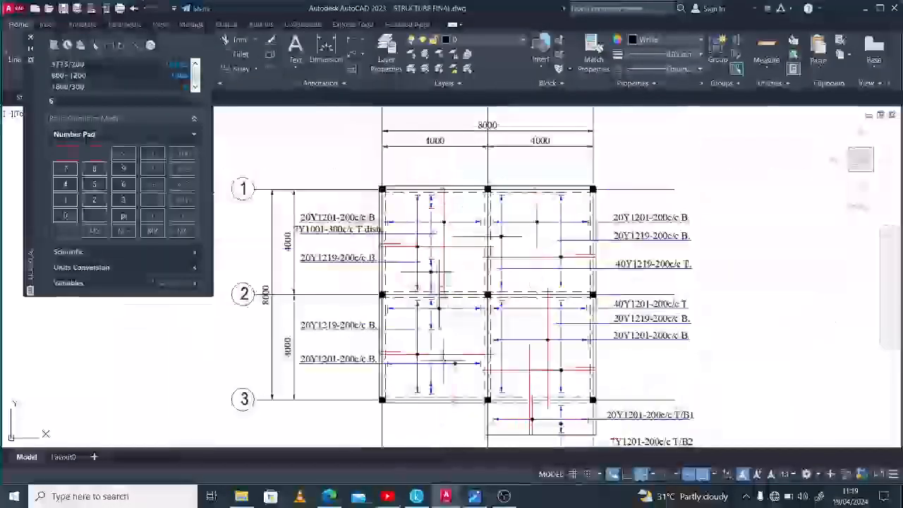
{"action": "scroll", "coordinate": [427, 374], "scroll_direction": "up", "scroll_amount": 2}
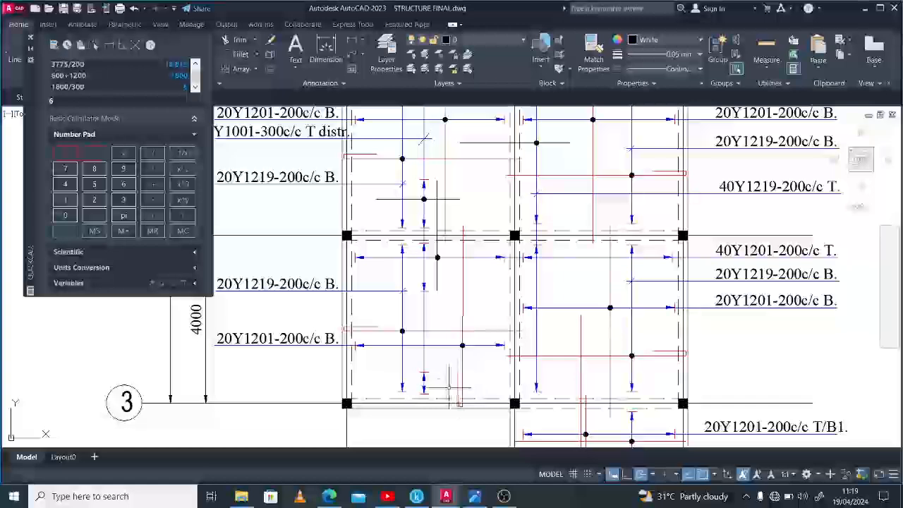
{"action": "scroll", "coordinate": [427, 427], "scroll_direction": "down", "scroll_amount": 2}
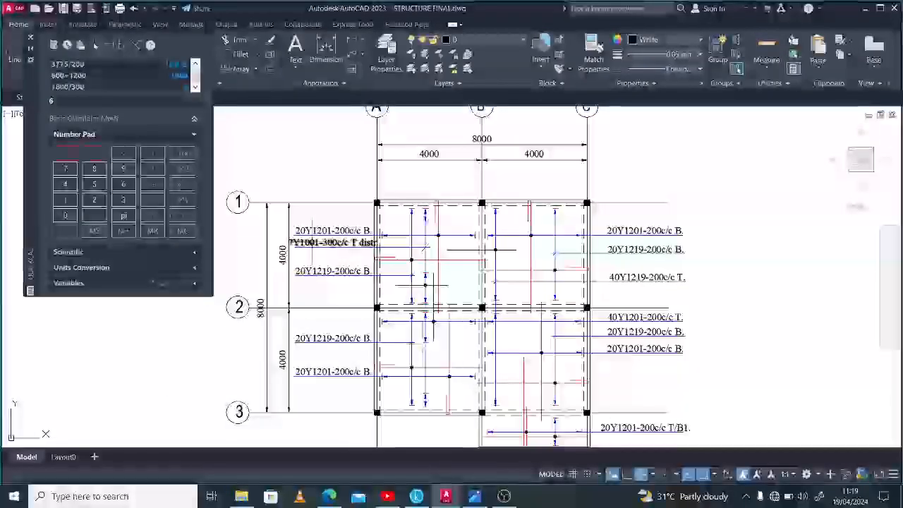
{"action": "double_click", "coordinate": [292, 243]}
{"action": "key", "text": "Delete"}
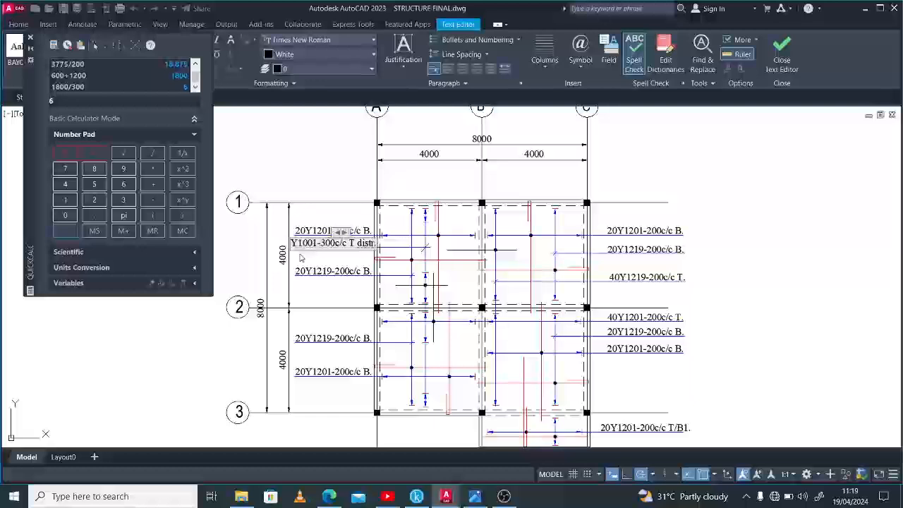
{"action": "type", "text": "14"}
{"action": "left_click", "coordinate": [300, 282]}
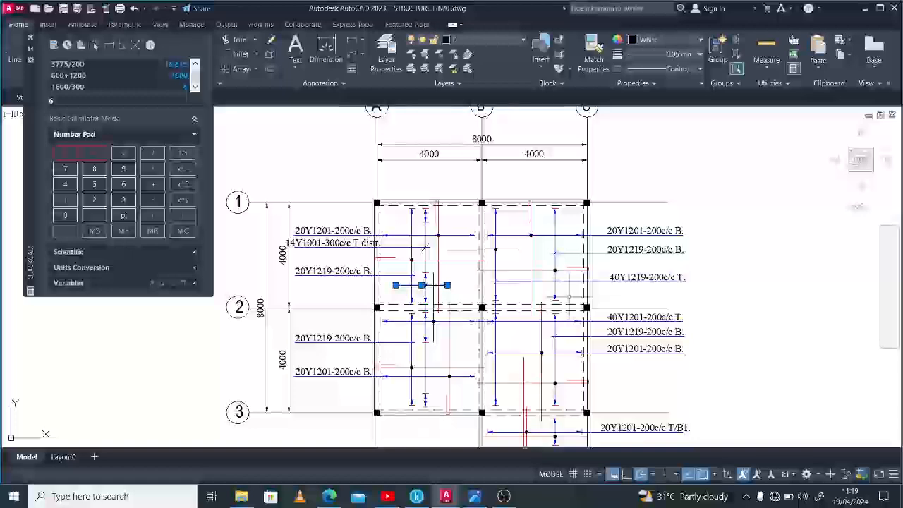
Step: Copy the distribution bar with its range line, arrowheads, leader and 14Y1001-300c/c T distr. label from bay A-B across to bay B-C
{"action": "left_click", "coordinate": [420, 189]}
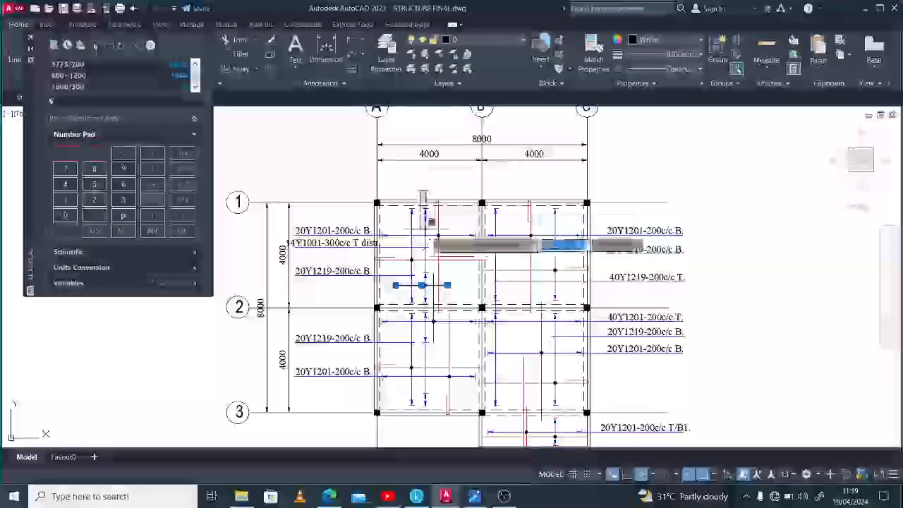
{"action": "left_click", "coordinate": [436, 413]}
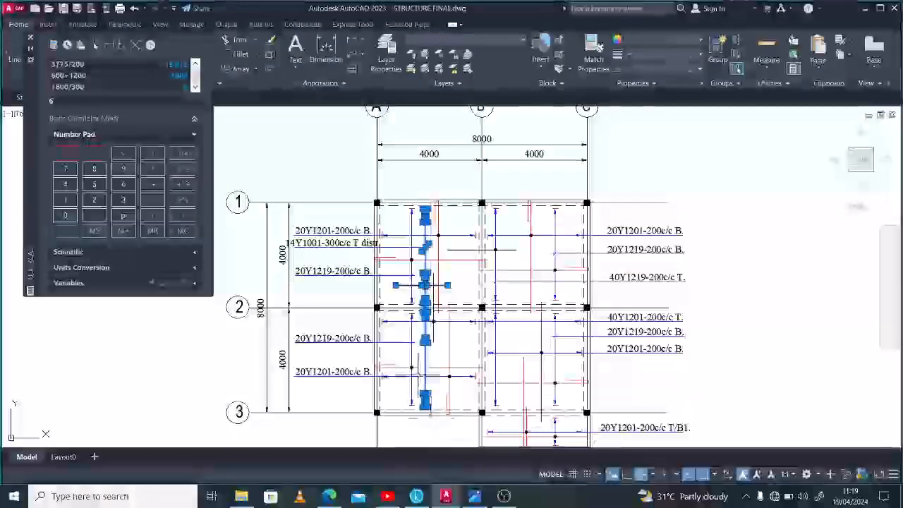
{"action": "left_click", "coordinate": [330, 244]}
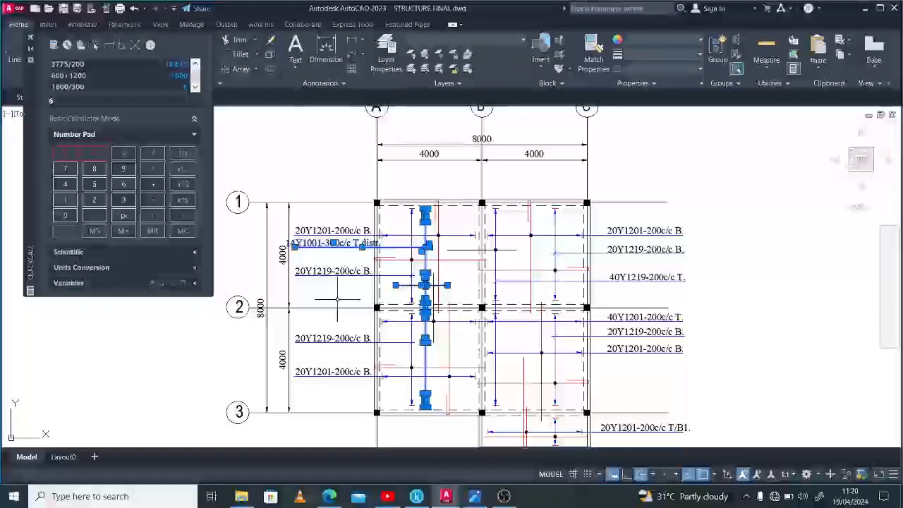
{"action": "type", "text": "co"}
{"action": "key", "text": "Return"}
{"action": "left_click", "coordinate": [403, 281]}
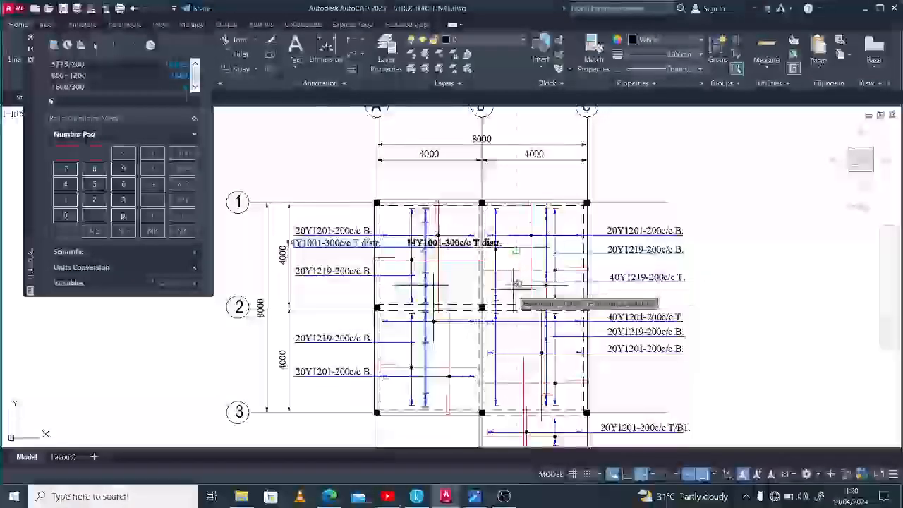
{"action": "left_click", "coordinate": [520, 282]}
{"action": "key", "text": "Escape"}
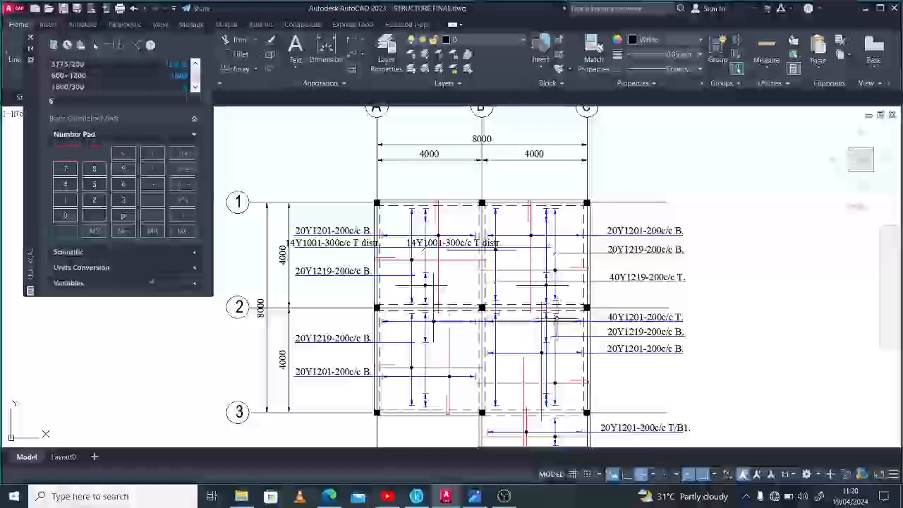
Step: Move the copied 14Y1001-300c/c T distr. label and its leader below the 20Y1201-200c/c B. label beside bay B-C, between grids 2 and 3
{"action": "scroll", "coordinate": [580, 301], "scroll_direction": "up", "scroll_amount": 2}
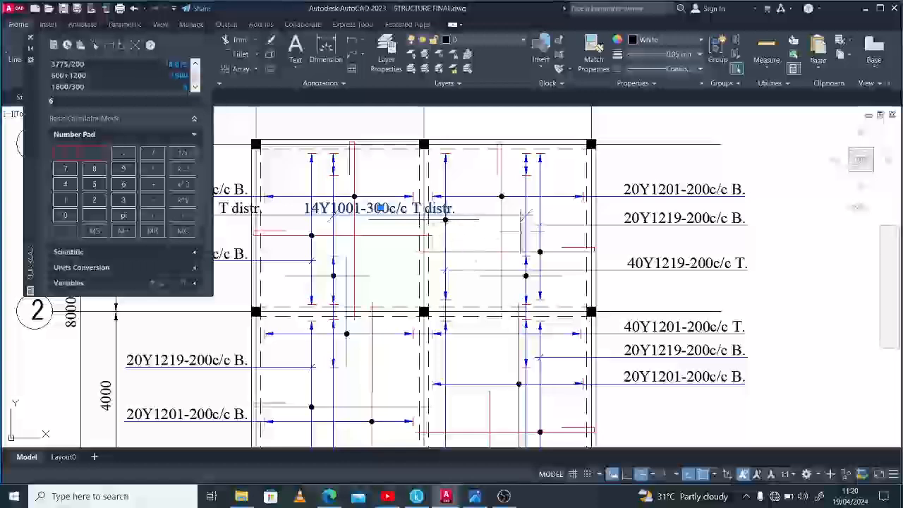
{"action": "type", "text": "m"}
{"action": "key", "text": "Return"}
{"action": "left_click", "coordinate": [542, 243]}
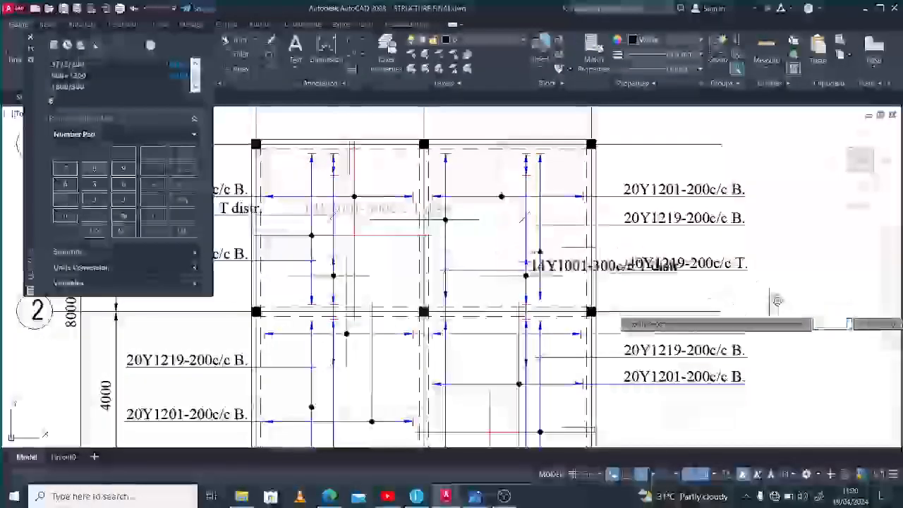
{"action": "scroll", "coordinate": [786, 199], "scroll_direction": "down", "scroll_amount": 2}
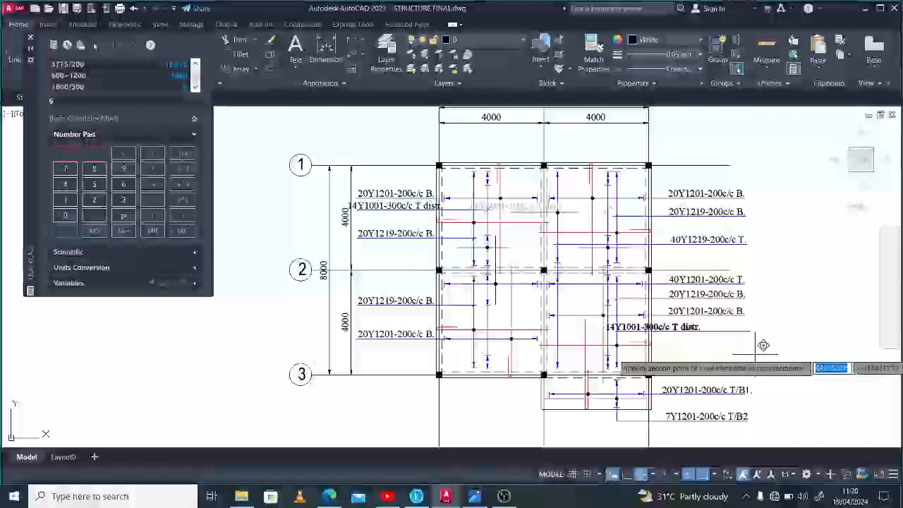
{"action": "left_click", "coordinate": [764, 345]}
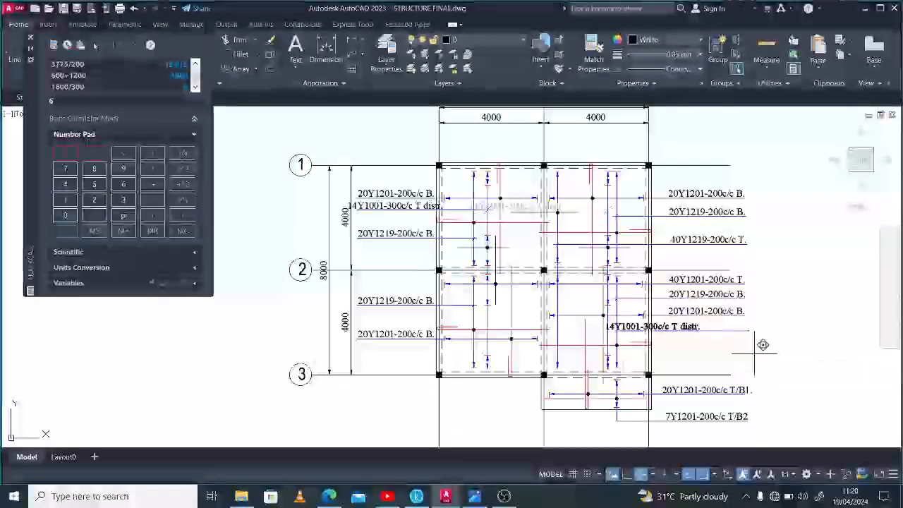
Step: Move the copied 14Y1001-300c/c T distr. text horizontally outside the plan to line up with the column of bar labels beside grid C
{"action": "type", "text": "m"}
{"action": "key", "text": "Return"}
{"action": "left_click", "coordinate": [707, 347]}
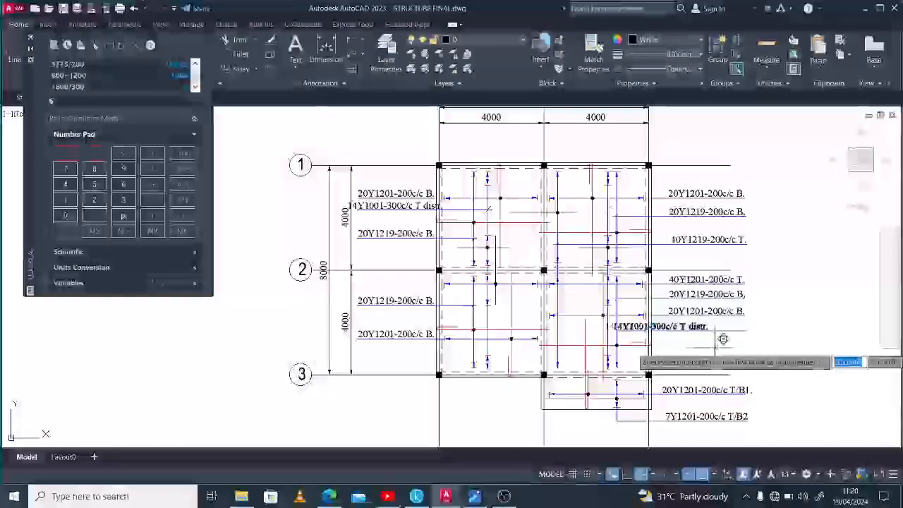
{"action": "left_click", "coordinate": [764, 345]}
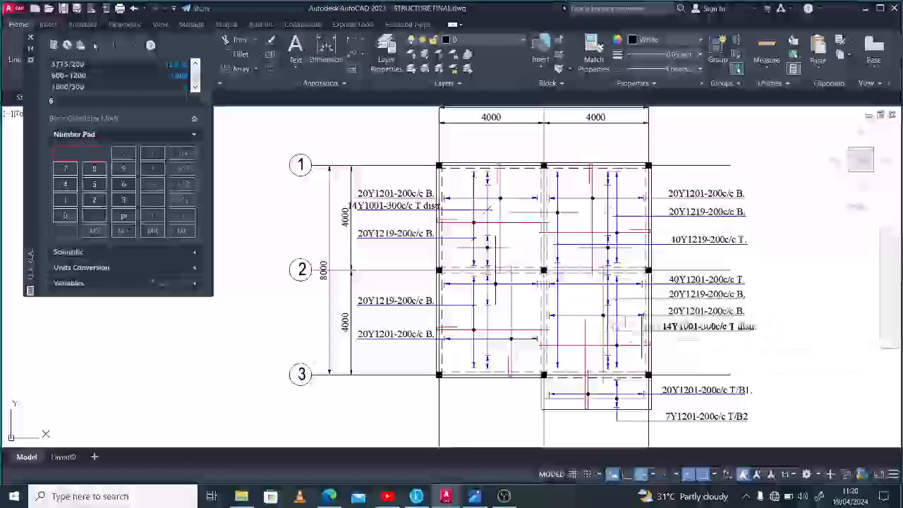
Step: Move the slanted leader tick in bay B-C straight down the distribution range line to the level of the moved leader
{"action": "scroll", "coordinate": [615, 320], "scroll_direction": "up", "scroll_amount": 2}
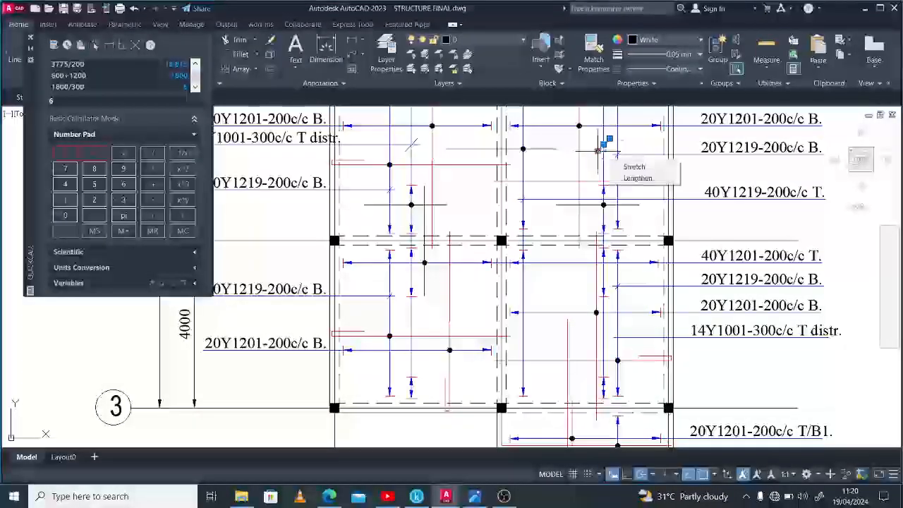
{"action": "key", "text": "Return"}
{"action": "left_click", "coordinate": [603, 144]}
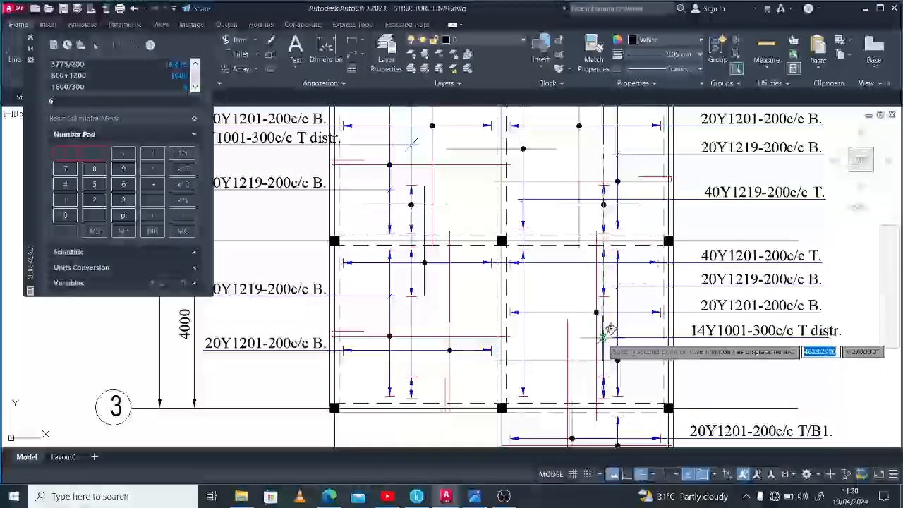
{"action": "left_click", "coordinate": [601, 338]}
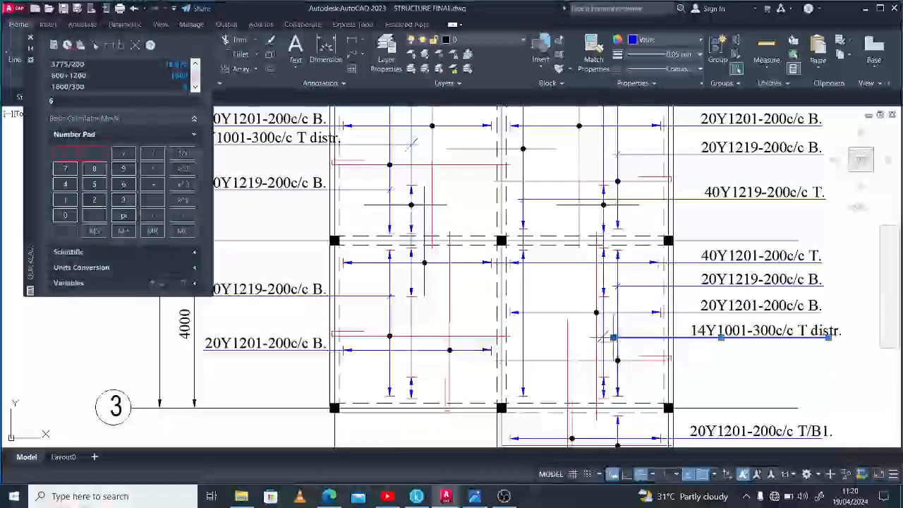
Step: Stretch the inner end of the 14Y1001-300c/c T distr. leader in bay B-C to meet the slanted tick on the range line
{"action": "left_click", "coordinate": [605, 338]}
{"action": "scroll", "coordinate": [599, 337], "scroll_direction": "up", "scroll_amount": 2}
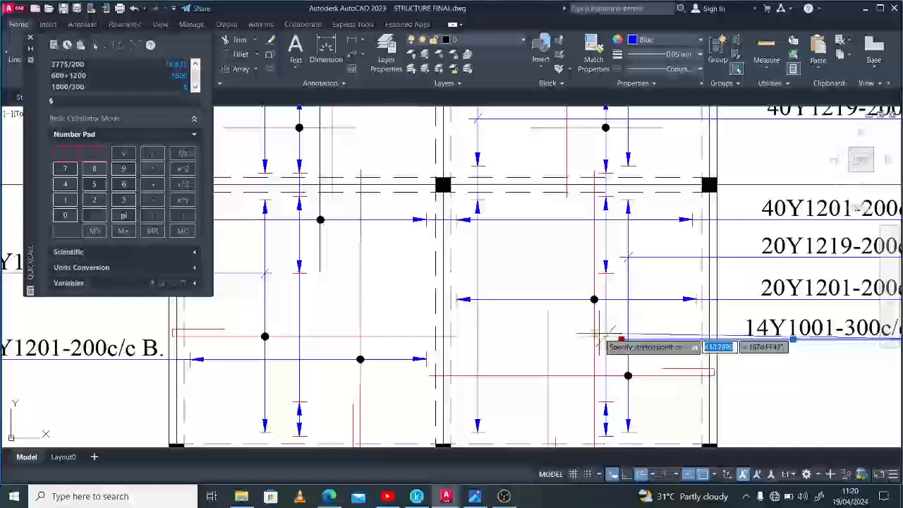
{"action": "left_click", "coordinate": [595, 338]}
{"action": "key", "text": "Escape"}
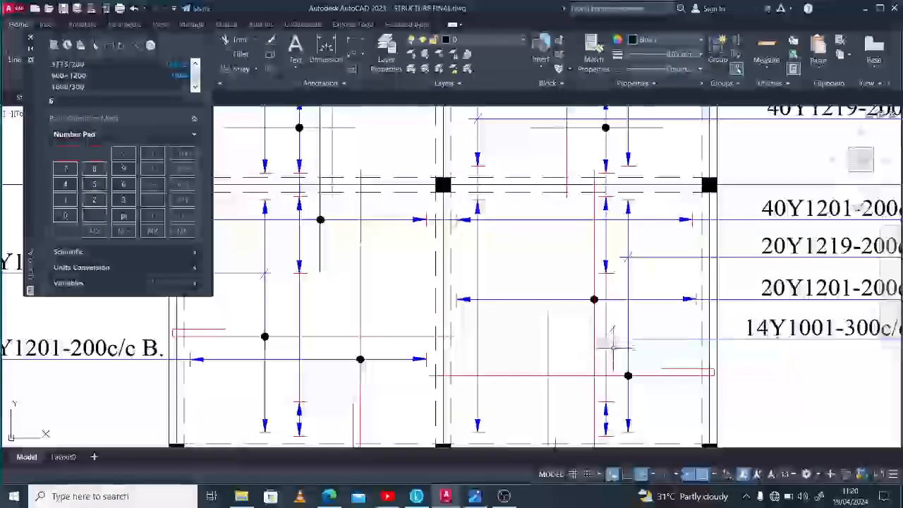
Step: Shift the vertical red bar and its dot in bay B-C between grids 2 and 3 slightly toward grid B, clear of the distribution range line
{"action": "scroll", "coordinate": [615, 352], "scroll_direction": "down", "scroll_amount": 2}
{"action": "scroll", "coordinate": [617, 361], "scroll_direction": "down", "scroll_amount": 3}
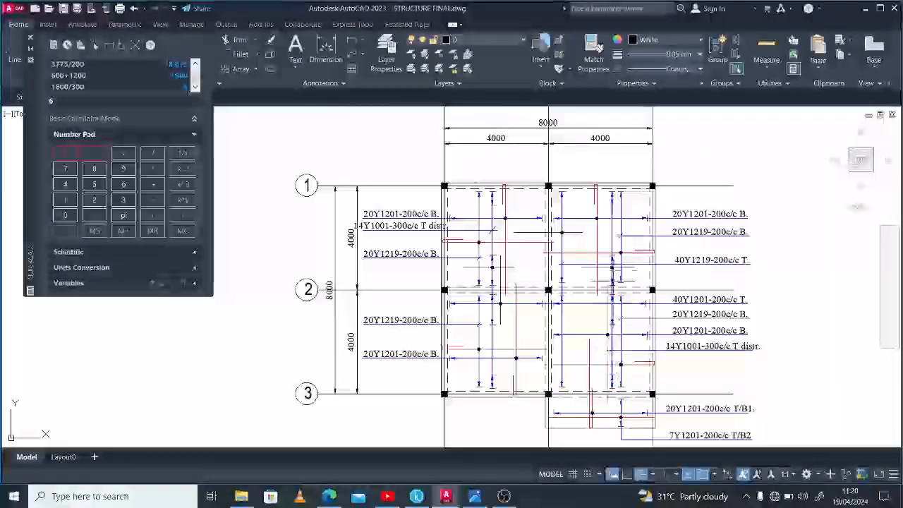
{"action": "left_click", "coordinate": [607, 321]}
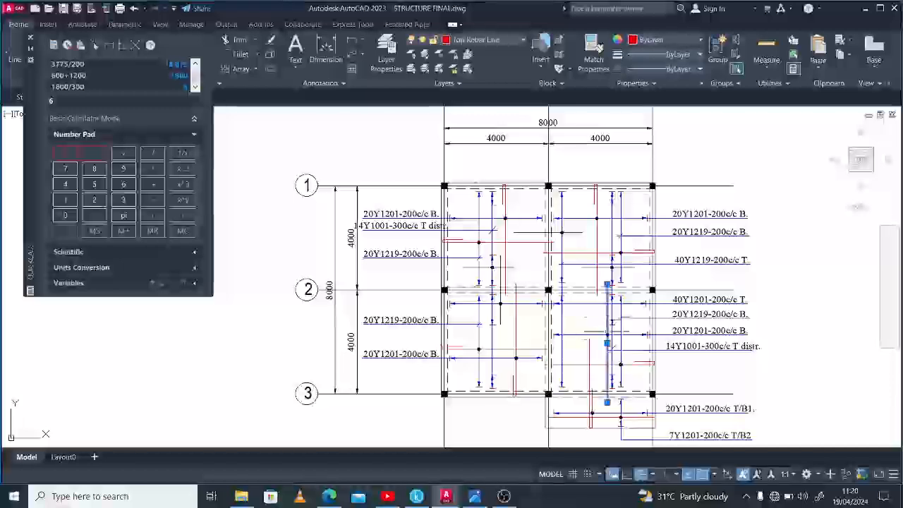
{"action": "left_click", "coordinate": [601, 333]}
{"action": "left_click", "coordinate": [614, 339]}
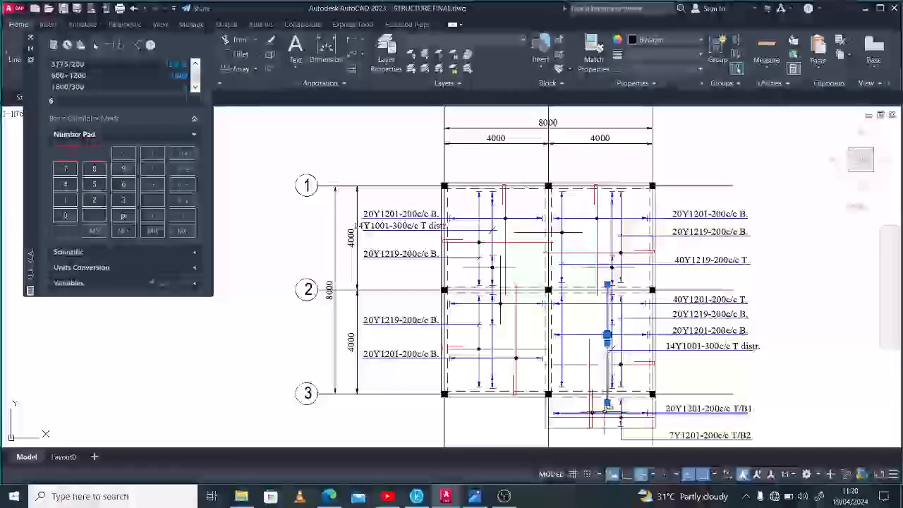
{"action": "key", "text": "Delete"}
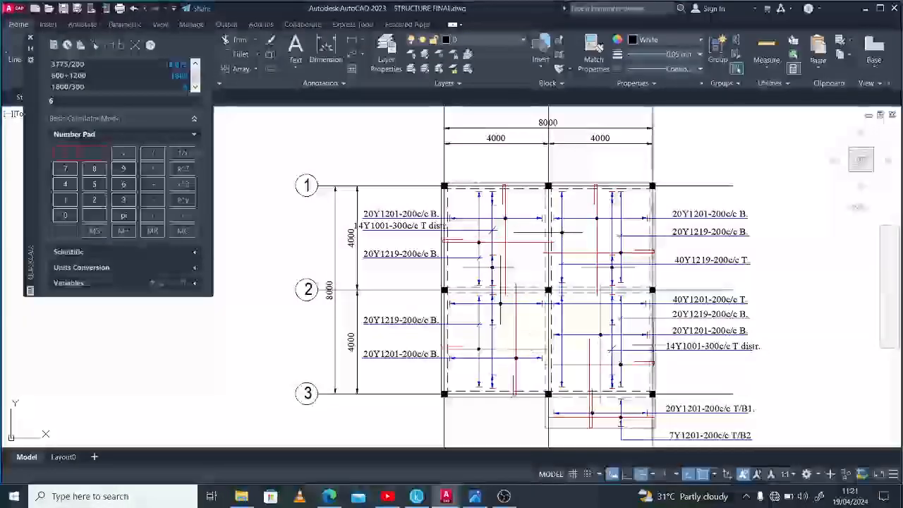
Step: Add a short vertical distribution bar line in bay A-B between grids 1 and 2, near grid B
{"action": "key", "text": "Return"}
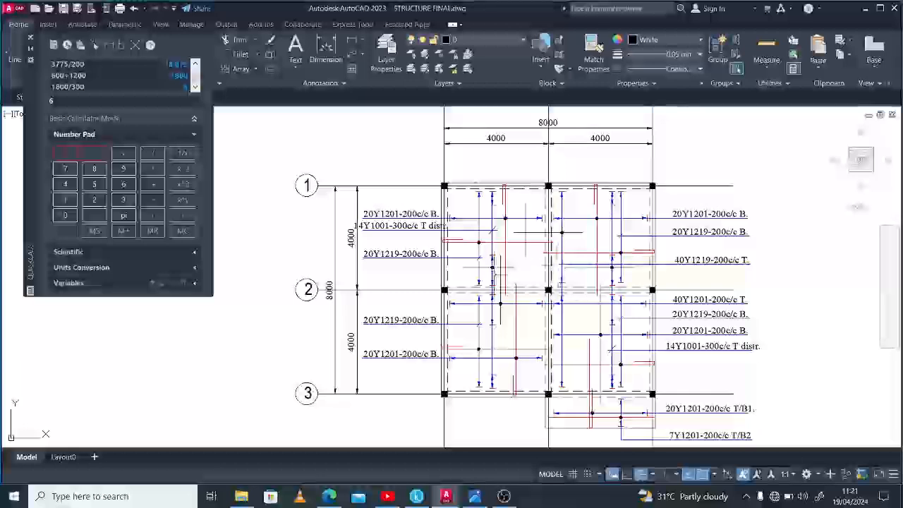
{"action": "left_click", "coordinate": [458, 239]}
{"action": "left_click", "coordinate": [540, 230]}
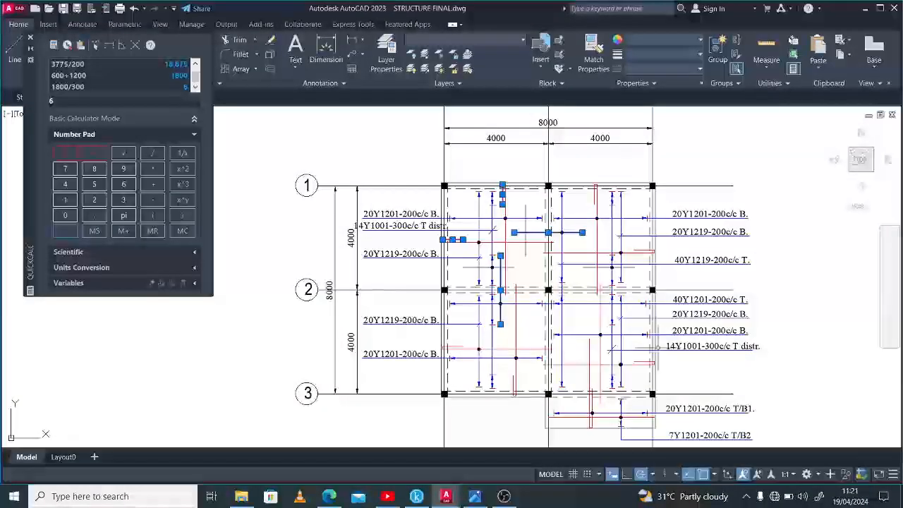
{"action": "left_click", "coordinate": [134, 9]}
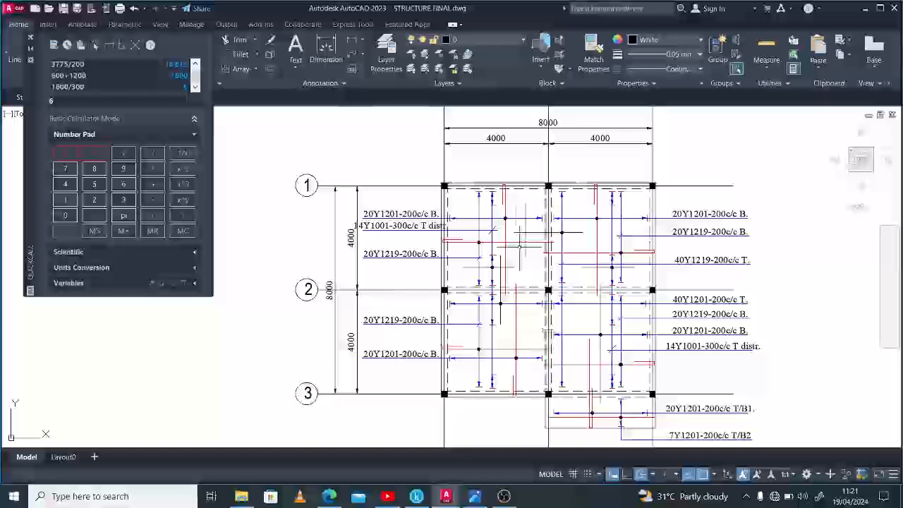
{"action": "left_click", "coordinate": [503, 195]}
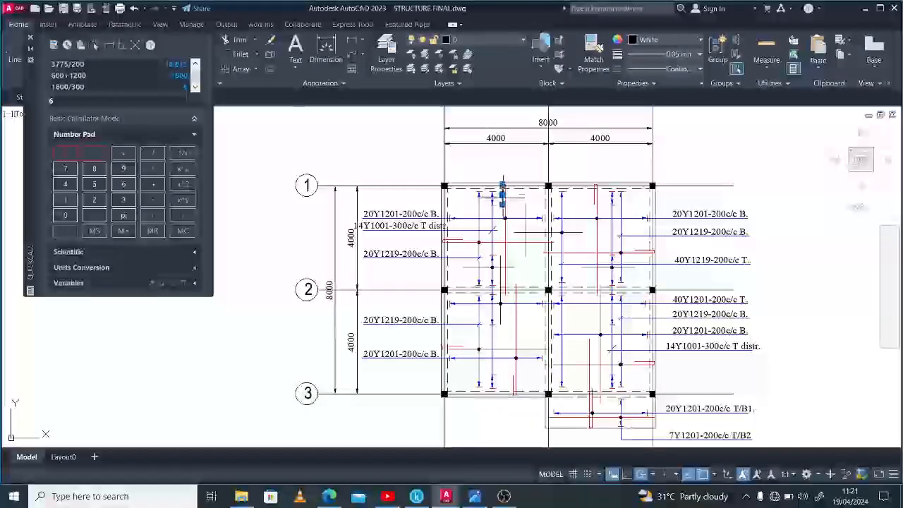
{"action": "left_click", "coordinate": [501, 272]}
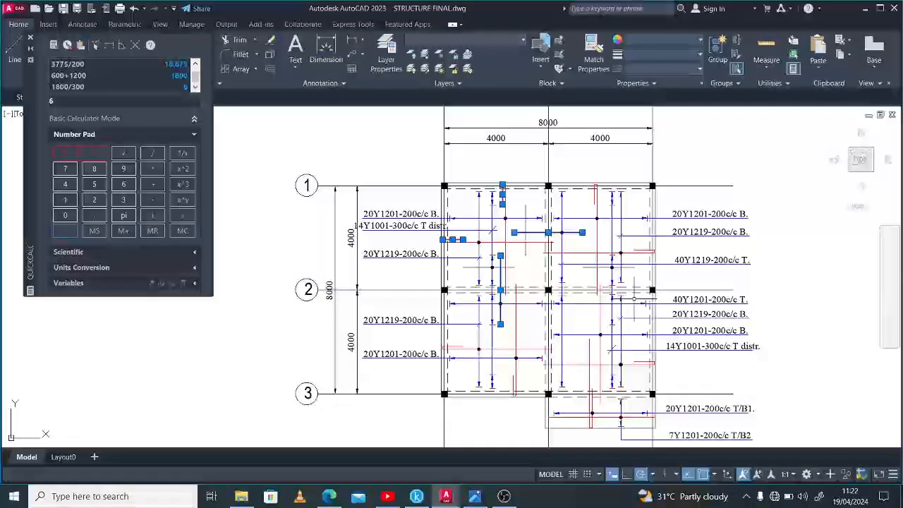
{"action": "left_click", "coordinate": [134, 9]}
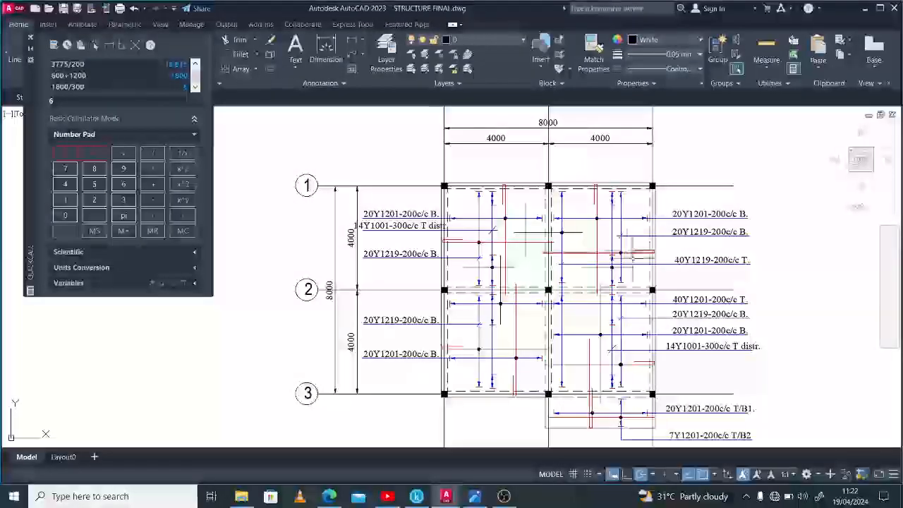
Step: Move the hooked horizontal red bar and its dot in bay B-C from between grids 1 and 2 down to just below grid 2
{"action": "left_click", "coordinate": [635, 252]}
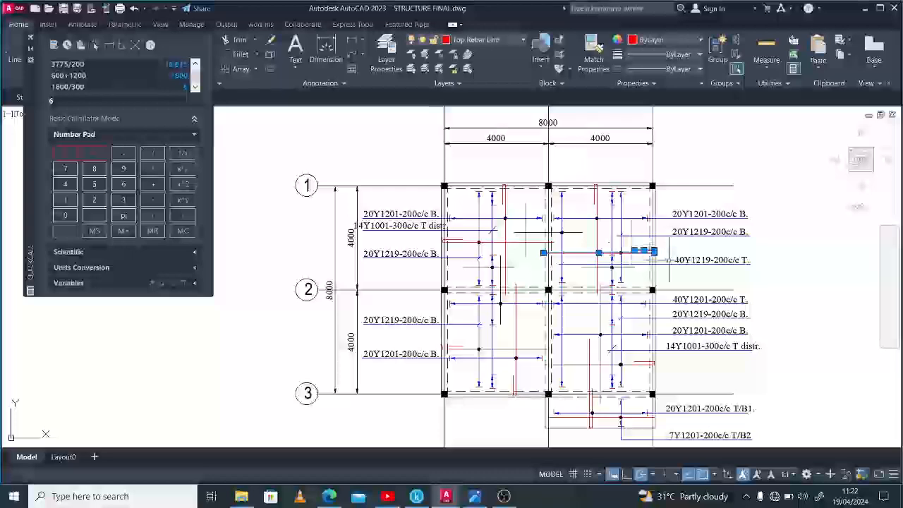
{"action": "scroll", "coordinate": [642, 252], "scroll_direction": "up", "scroll_amount": 2}
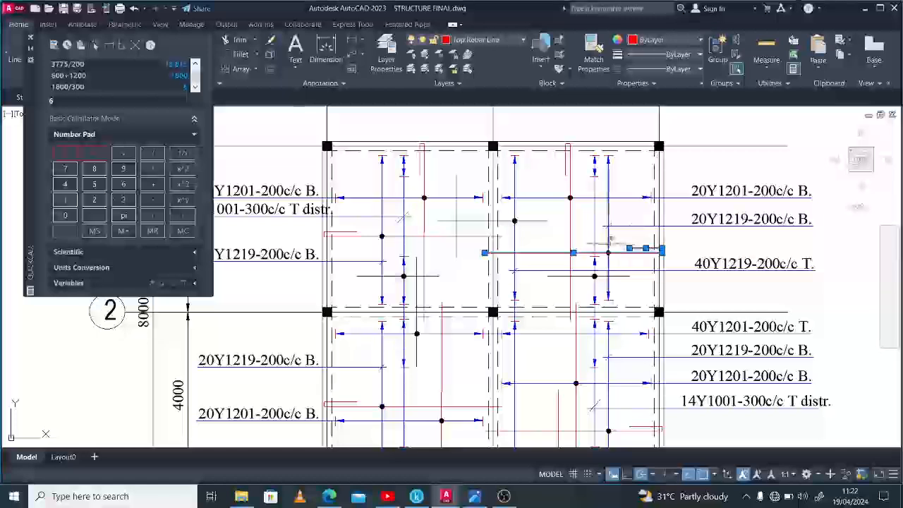
{"action": "scroll", "coordinate": [618, 254], "scroll_direction": "down", "scroll_amount": 2}
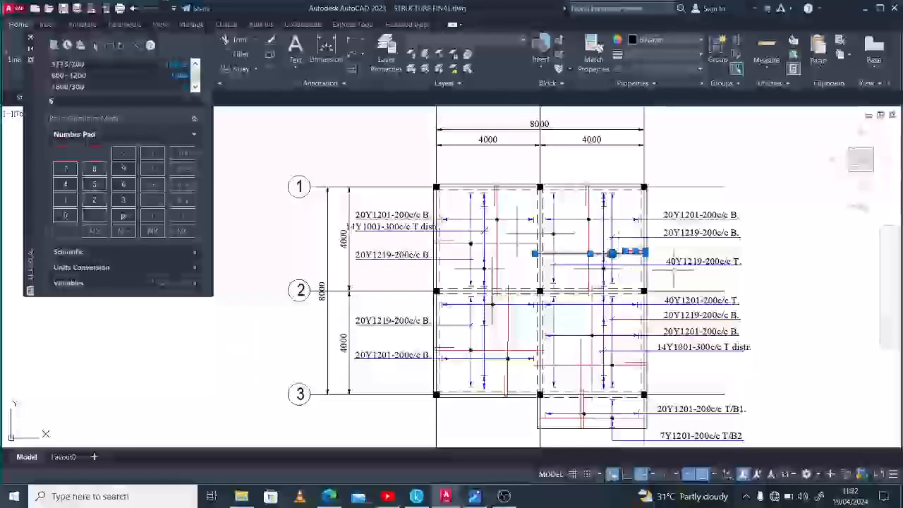
{"action": "key", "text": "Escape"}
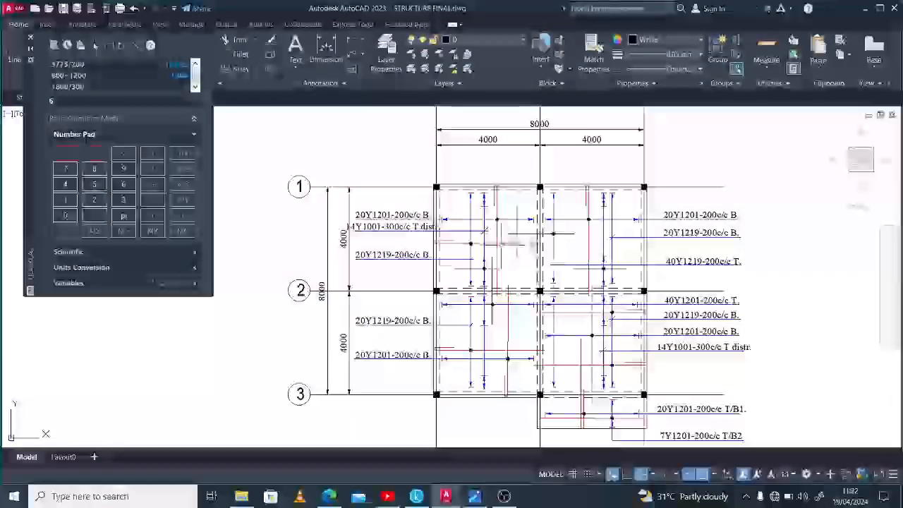
Step: Copy the horizontal range arrows and dot in bay A-B between grids 1 and 2 straight down, and erase the stray red tick copied with them
{"action": "scroll", "coordinate": [489, 235], "scroll_direction": "up", "scroll_amount": 2}
{"action": "left_click", "coordinate": [395, 192]}
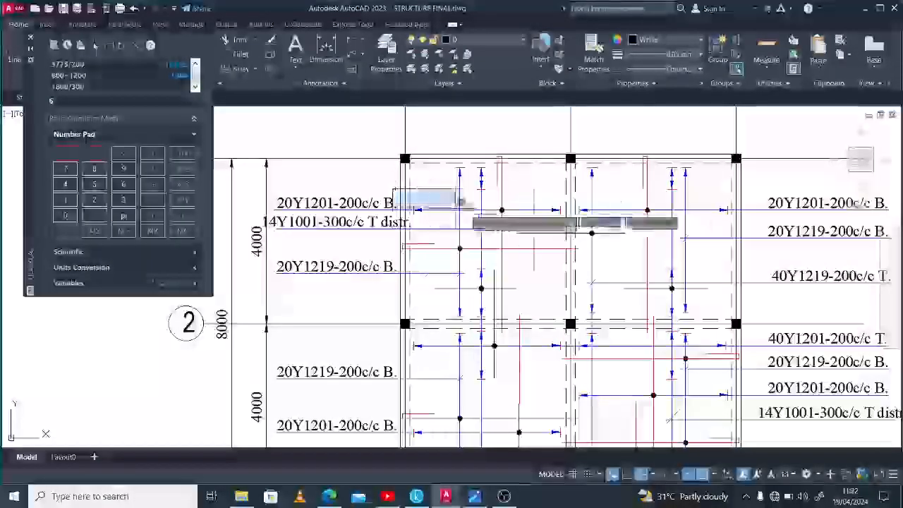
{"action": "left_click", "coordinate": [559, 221]}
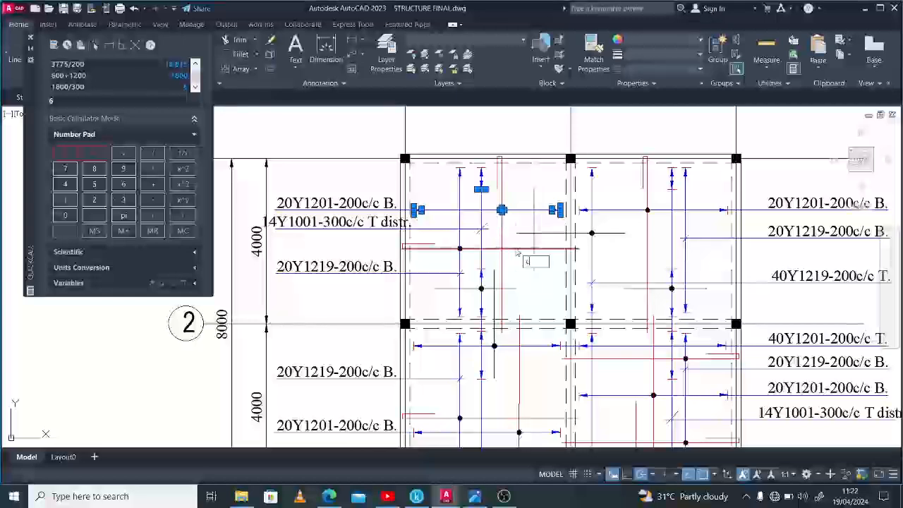
{"action": "key", "text": "Return"}
{"action": "left_click", "coordinate": [522, 211]}
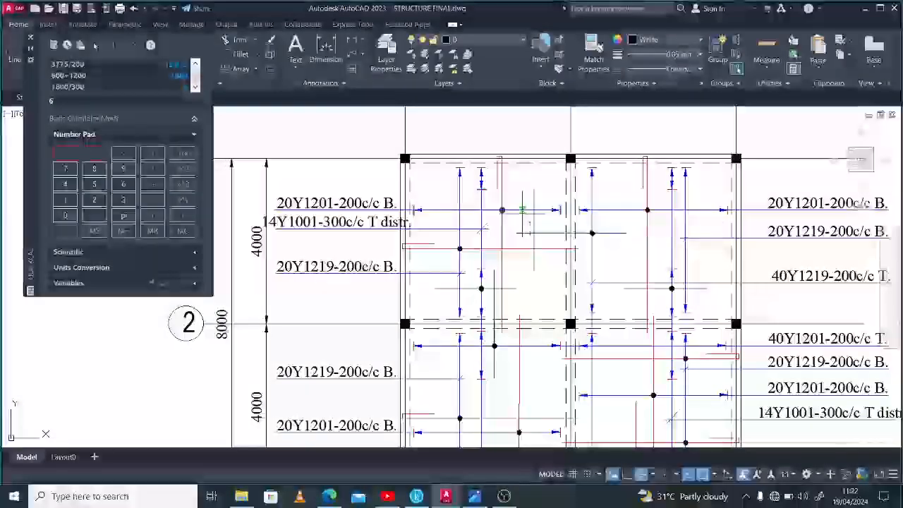
{"action": "scroll", "coordinate": [522, 255], "scroll_direction": "up", "scroll_amount": 2}
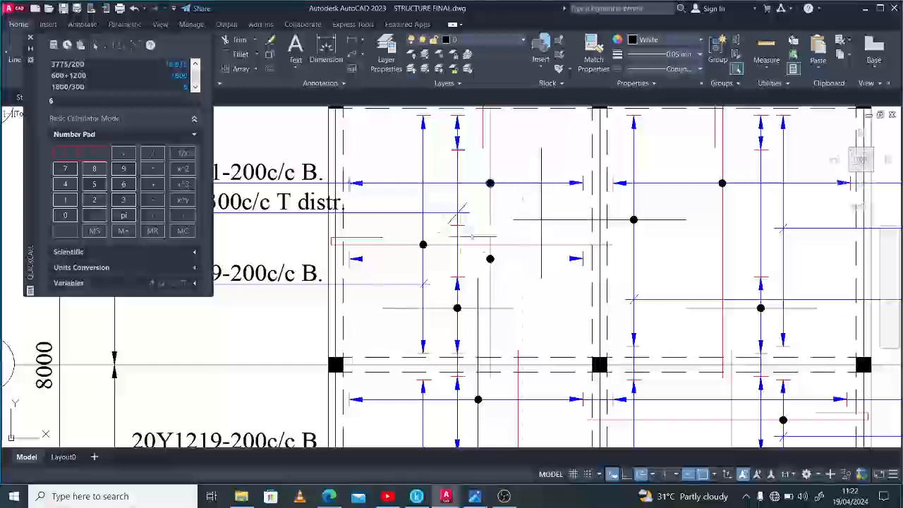
{"action": "left_click", "coordinate": [458, 225]}
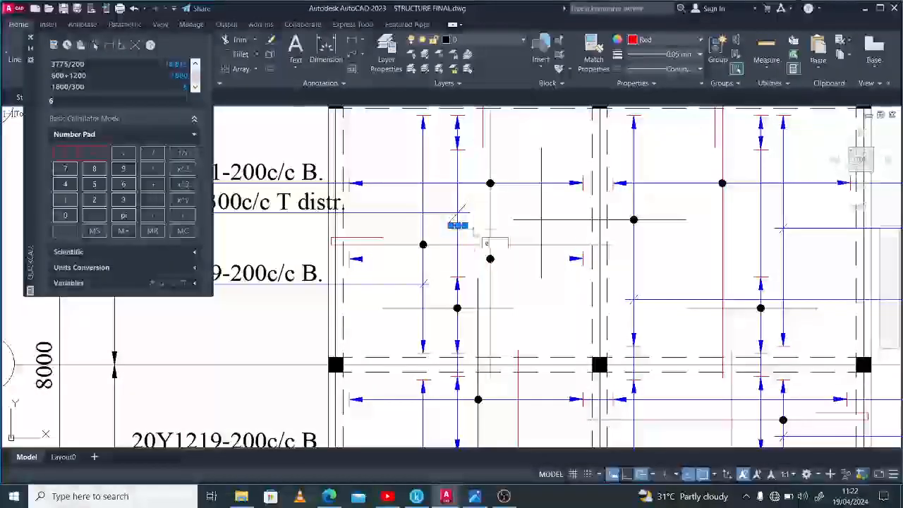
Step: Draw a horizontal leader line from the copied outer arrow in bay A-B outward past grid A to the 4000 dimension line
{"action": "type", "text": "l"}
{"action": "key", "text": "Return"}
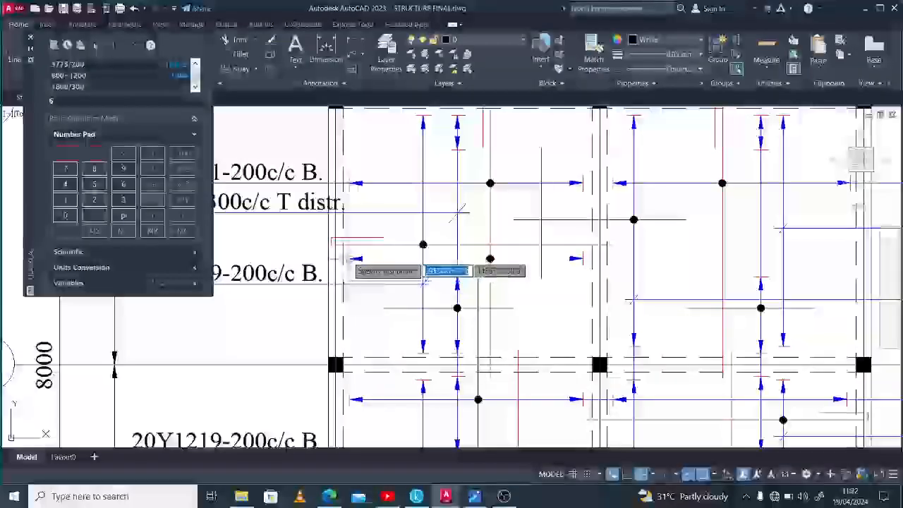
{"action": "scroll", "coordinate": [348, 259], "scroll_direction": "down", "scroll_amount": 3}
{"action": "scroll", "coordinate": [304, 268], "scroll_direction": "up", "scroll_amount": 2}
{"action": "scroll", "coordinate": [305, 259], "scroll_direction": "up", "scroll_amount": 2}
{"action": "left_click", "coordinate": [285, 258]}
{"action": "scroll", "coordinate": [285, 258], "scroll_direction": "down", "scroll_amount": 2}
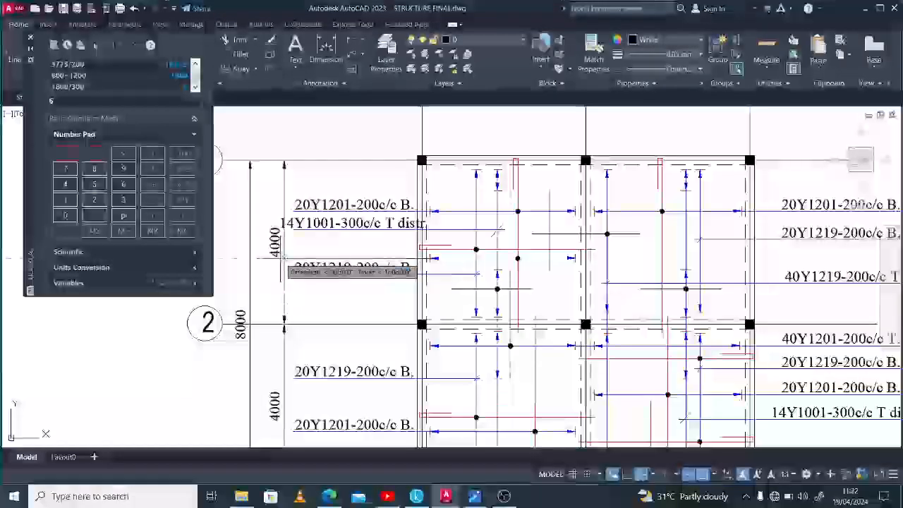
{"action": "key", "text": "Escape"}
Step: Move the two vertical 4000 dimensions beside grid A slightly outward toward the overall 8000 dimension
{"action": "left_click", "coordinate": [284, 293]}
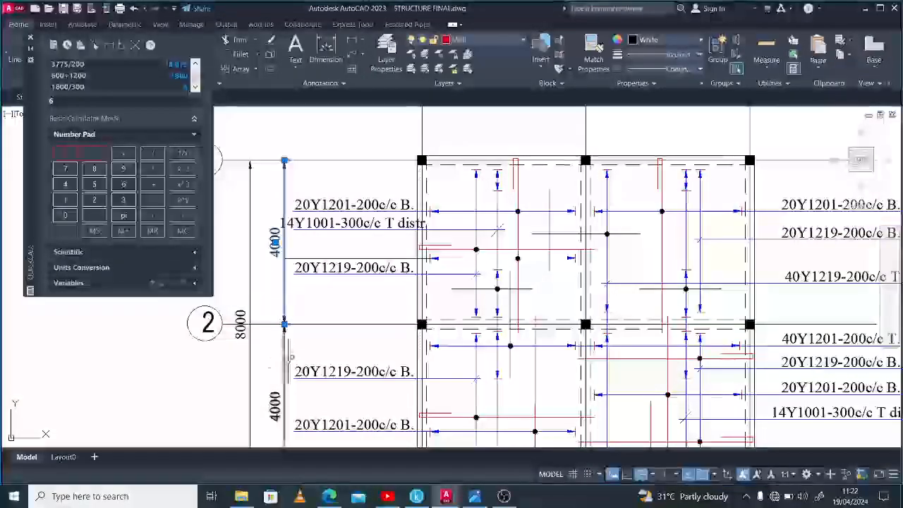
{"action": "type", "text": "m"}
{"action": "key", "text": "space"}
{"action": "left_click", "coordinate": [351, 342]}
{"action": "left_click", "coordinate": [335, 337]}
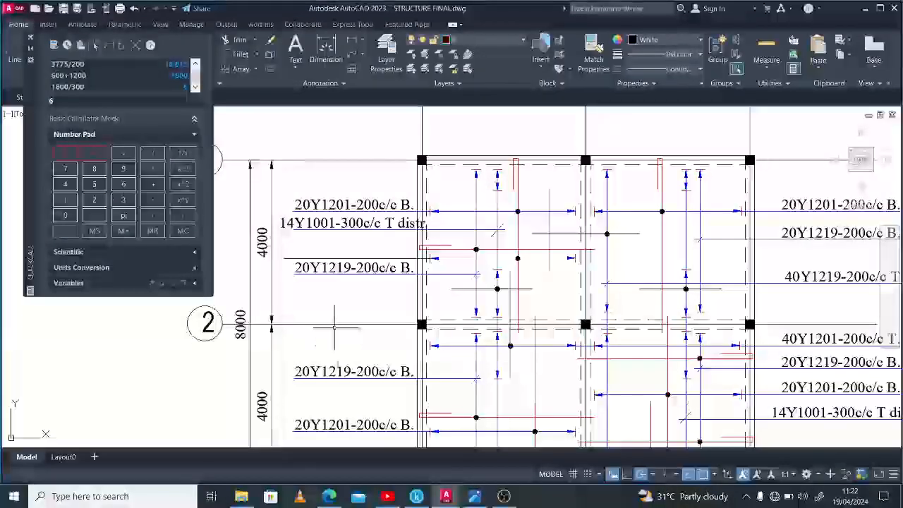
Step: Copy the 14Y1001-300c/c T distr. label beside bay A-B straight down onto the new leader line
{"action": "type", "text": "co"}
{"action": "key", "text": "space"}
{"action": "left_click", "coordinate": [355, 230]}
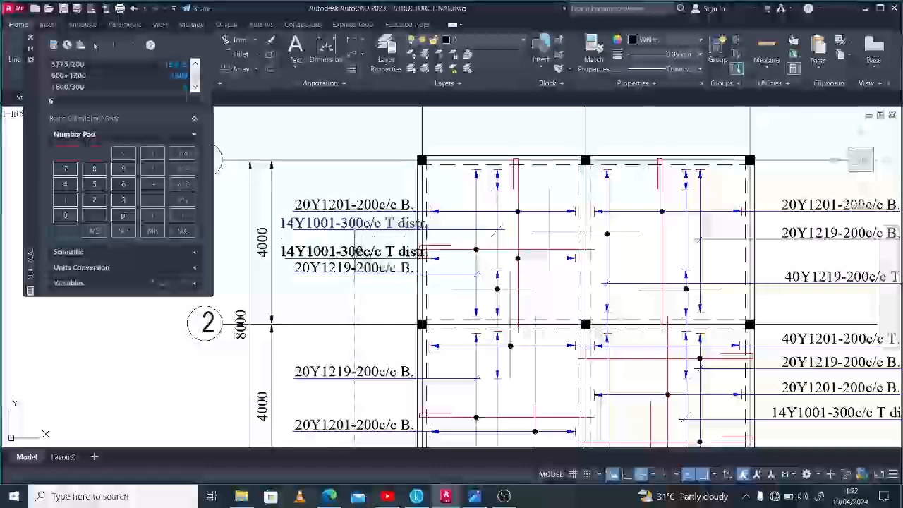
{"action": "left_click", "coordinate": [355, 259]}
Step: Shift both 14Y1001-300c/c T distr. labels beside bay A-B slightly outward, clear of the slab edge
{"action": "left_click", "coordinate": [372, 221]}
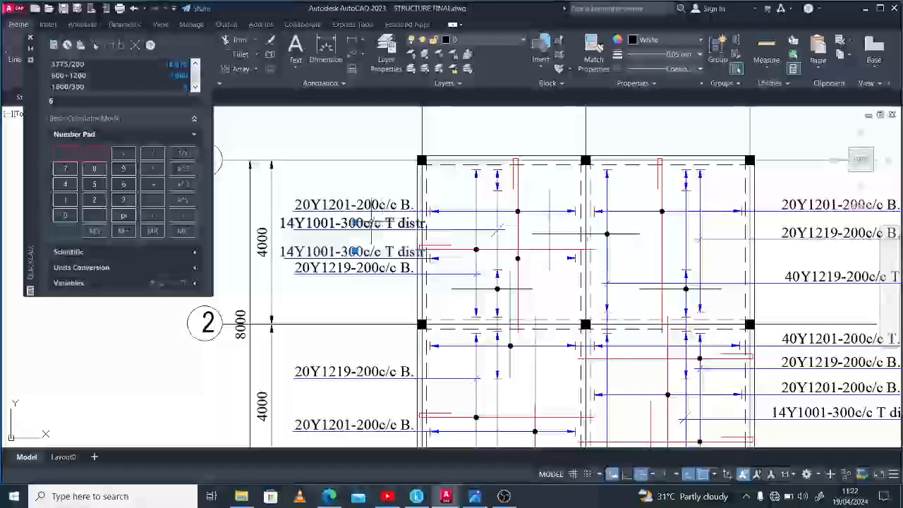
{"action": "type", "text": "m"}
{"action": "key", "text": "space"}
{"action": "left_click", "coordinate": [390, 286]}
{"action": "left_click", "coordinate": [380, 286]}
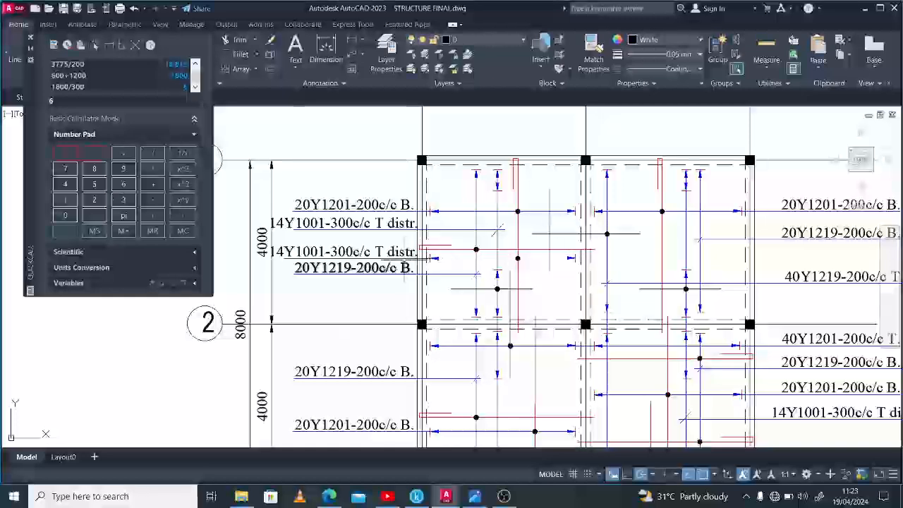
Step: Draw the range line between the copied arrows in bay A-B and move its dot onto the short vertical distribution bar
{"action": "left_click", "coordinate": [429, 259]}
{"action": "left_click", "coordinate": [575, 258]}
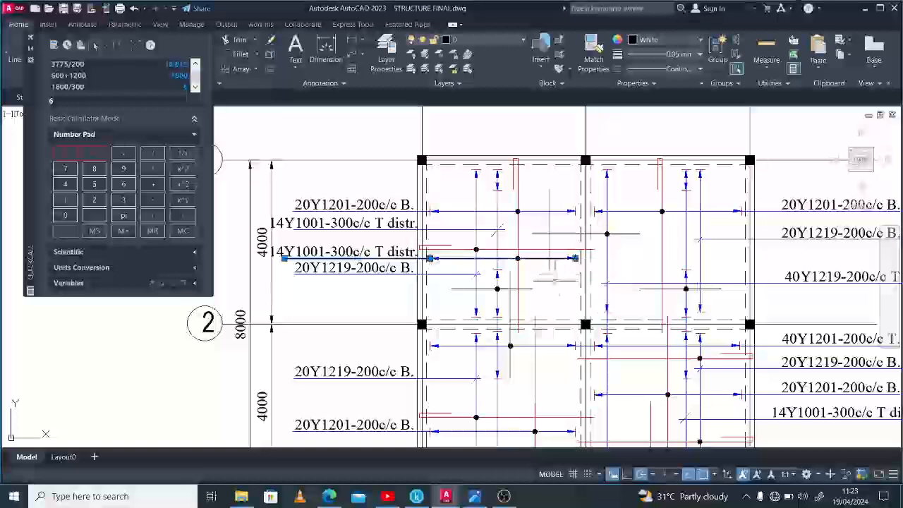
{"action": "scroll", "coordinate": [518, 256], "scroll_direction": "up", "scroll_amount": 2}
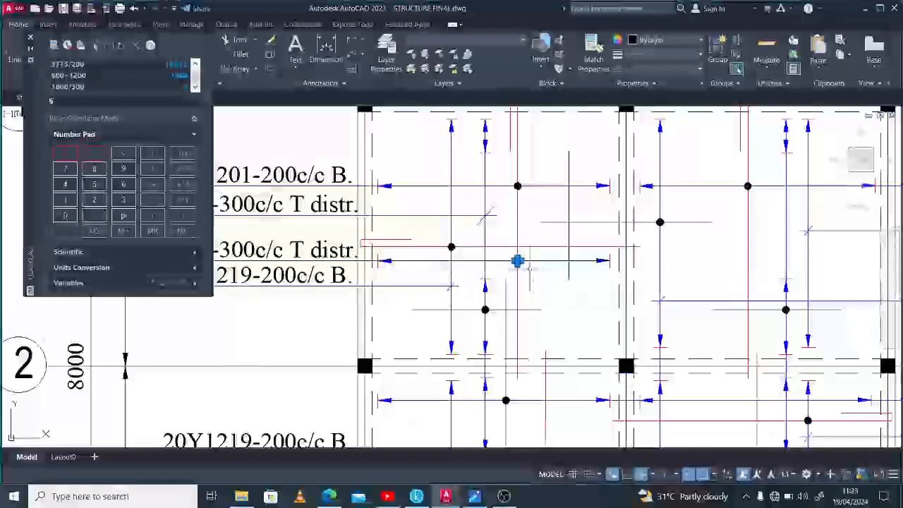
{"action": "left_click", "coordinate": [519, 269]}
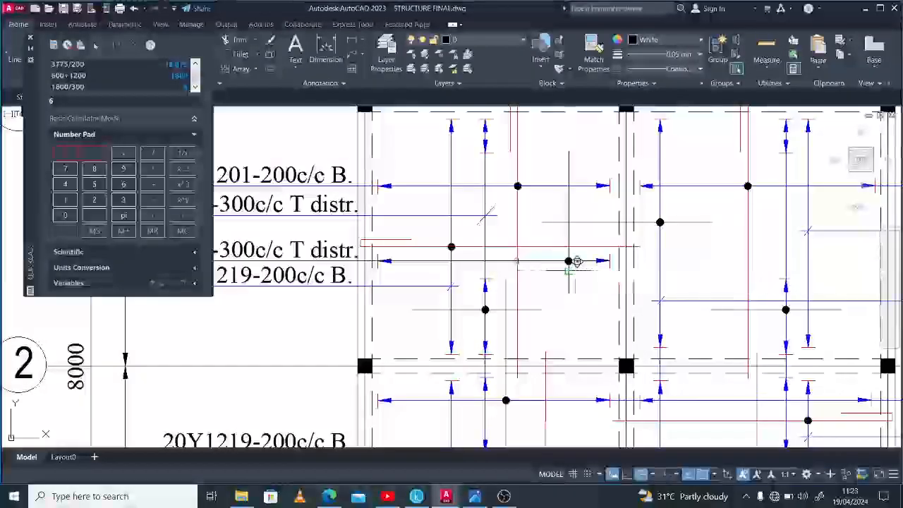
{"action": "scroll", "coordinate": [516, 275], "scroll_direction": "down", "scroll_amount": 2}
Step: Copy arrowheads and ticks onto the new range line in bay A-B to form two short ranges near grids A and B
{"action": "scroll", "coordinate": [563, 260], "scroll_direction": "up", "scroll_amount": 2}
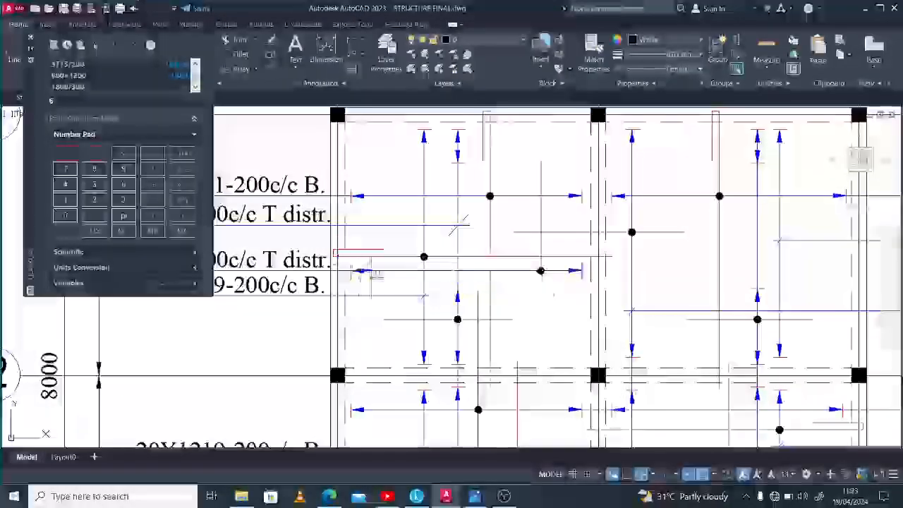
{"action": "left_click", "coordinate": [386, 272]}
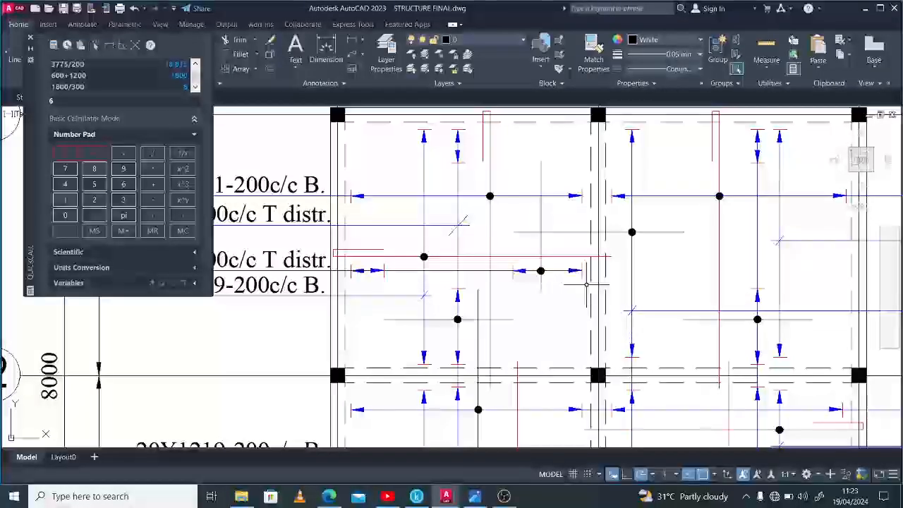
{"action": "scroll", "coordinate": [586, 285], "scroll_direction": "down", "scroll_amount": 2}
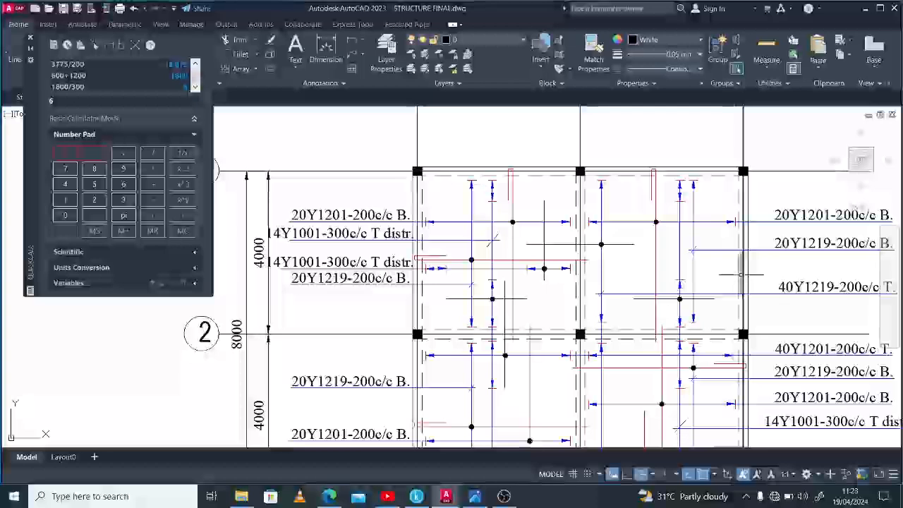
{"action": "scroll", "coordinate": [681, 280], "scroll_direction": "down", "scroll_amount": 2}
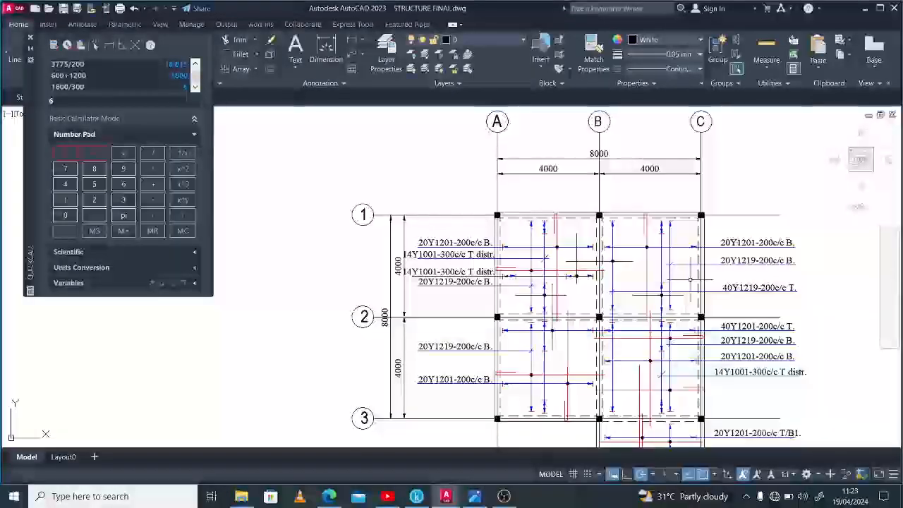
Step: Mirror the two short distribution ranges and their dot from bay A-B about grid B into bay B-C, keeping the originals
{"action": "scroll", "coordinate": [690, 279], "scroll_direction": "up", "scroll_amount": 2}
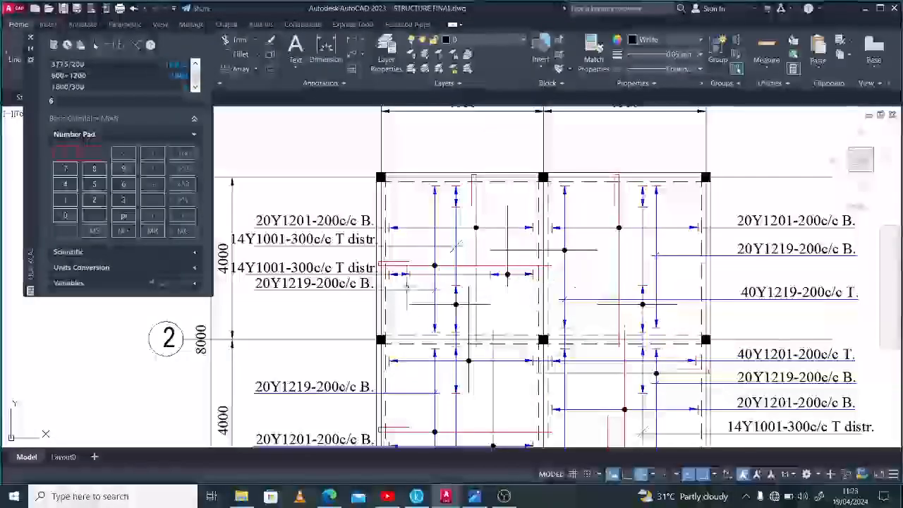
{"action": "scroll", "coordinate": [387, 272], "scroll_direction": "up", "scroll_amount": 2}
{"action": "left_click", "coordinate": [390, 251]}
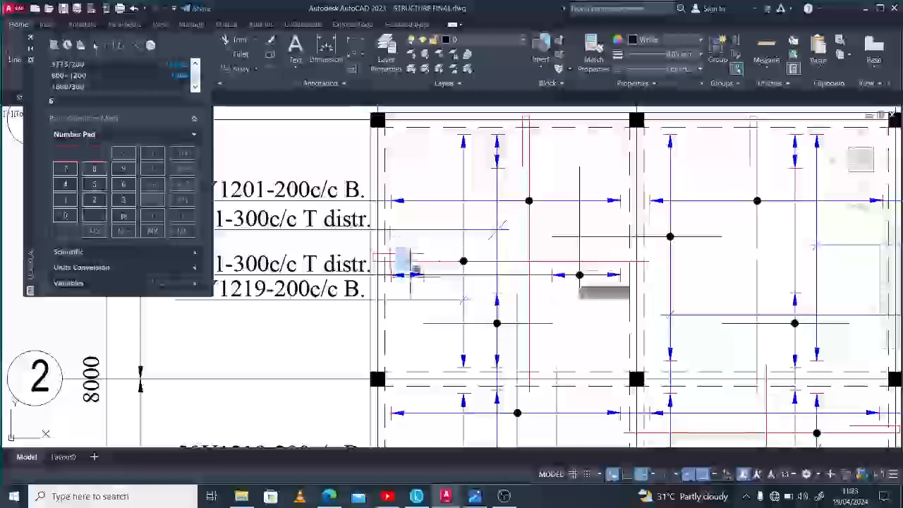
{"action": "left_click", "coordinate": [448, 297]}
{"action": "left_click", "coordinate": [534, 251]}
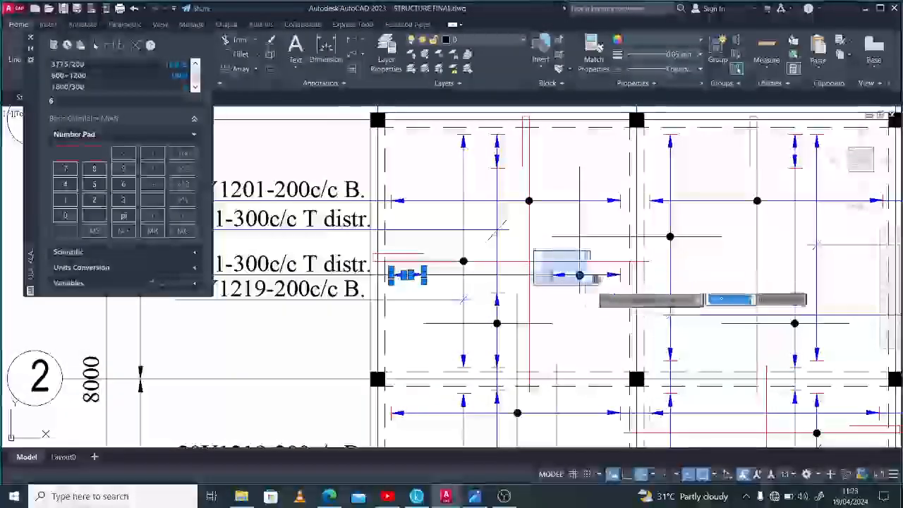
{"action": "left_click", "coordinate": [625, 296]}
{"action": "key", "text": "Return"}
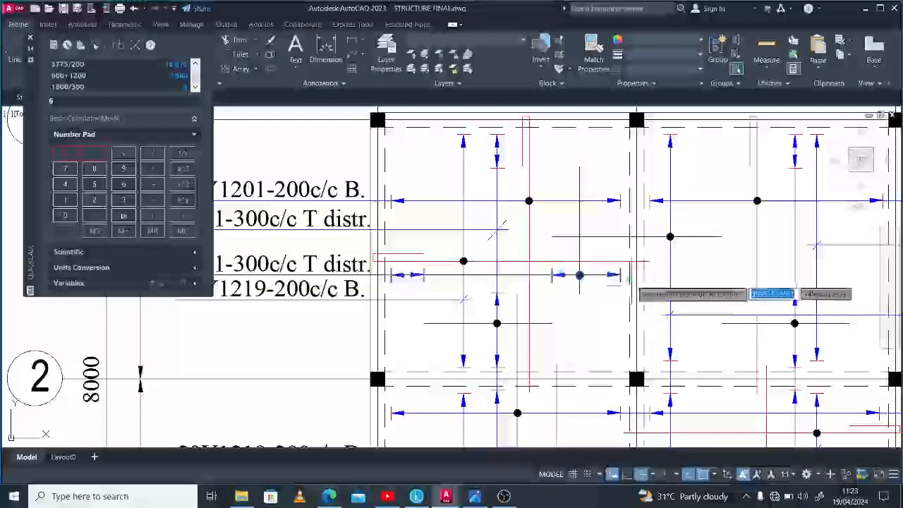
{"action": "left_click", "coordinate": [637, 302]}
{"action": "left_click", "coordinate": [637, 296]}
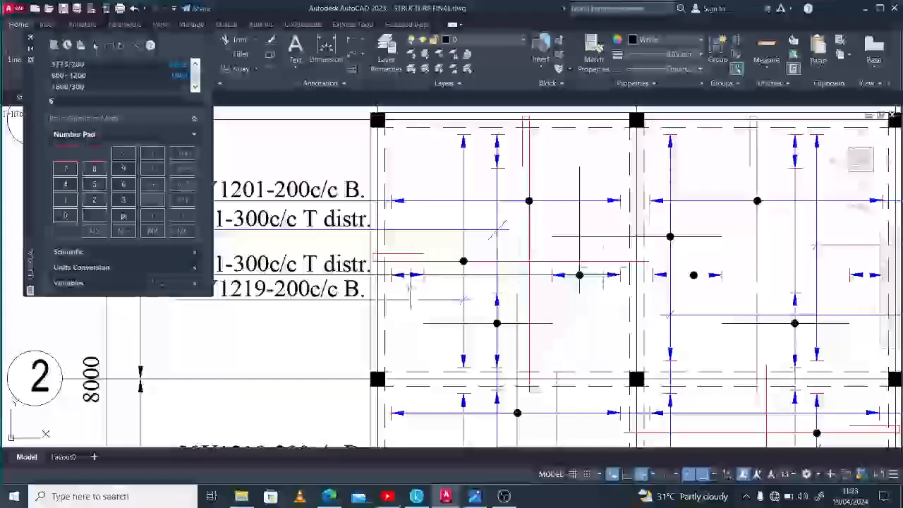
Step: Extend the distribution range line across bay B-C to the tick near grid C and erase the mirrored dot
{"action": "scroll", "coordinate": [556, 125], "scroll_direction": "down", "scroll_amount": 2}
{"action": "scroll", "coordinate": [844, 116], "scroll_direction": "up", "scroll_amount": 2}
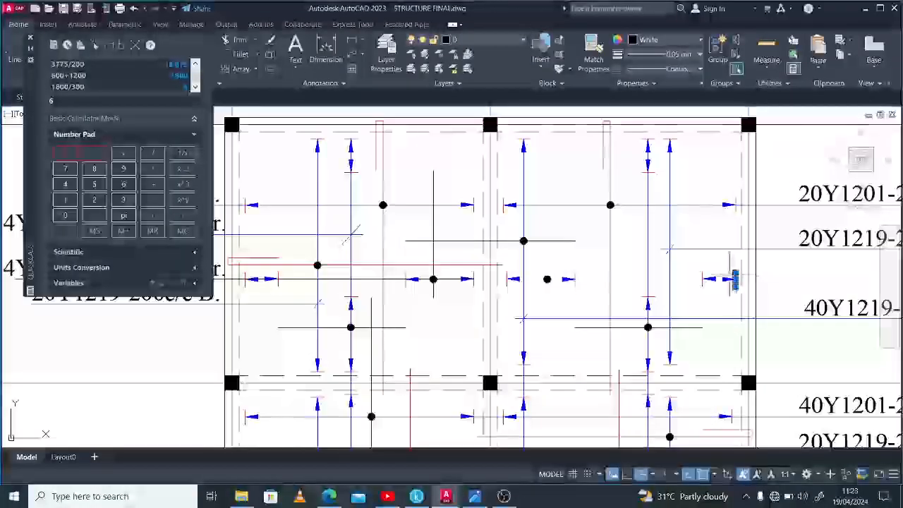
{"action": "type", "text": "ex"}
{"action": "key", "text": "Return"}
{"action": "left_click", "coordinate": [462, 279]}
{"action": "key", "text": "Escape"}
{"action": "scroll", "coordinate": [612, 286], "scroll_direction": "down", "scroll_amount": 2}
{"action": "left_click", "coordinate": [572, 282]}
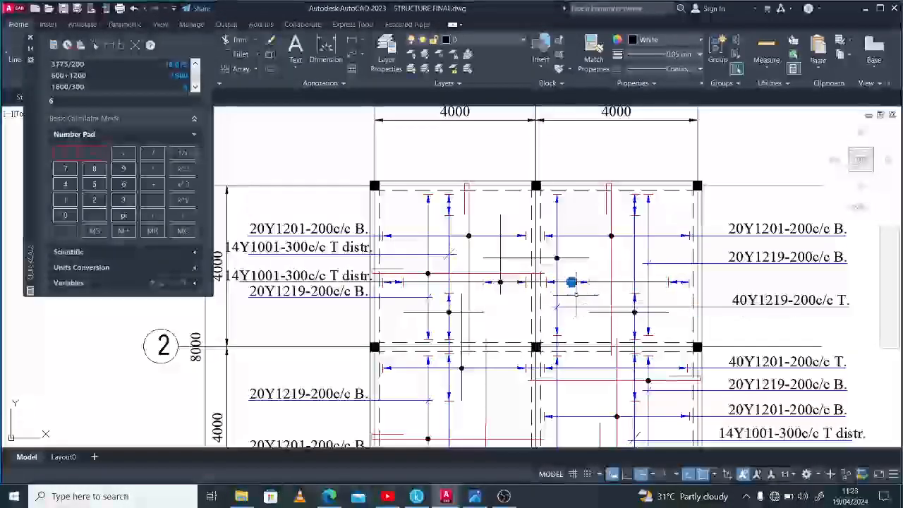
{"action": "key", "text": "Escape"}
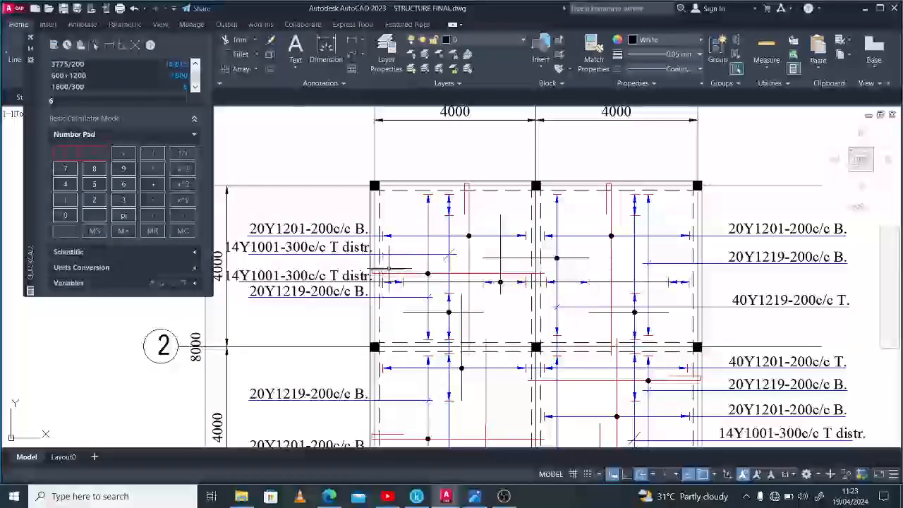
{"action": "left_click", "coordinate": [388, 268]}
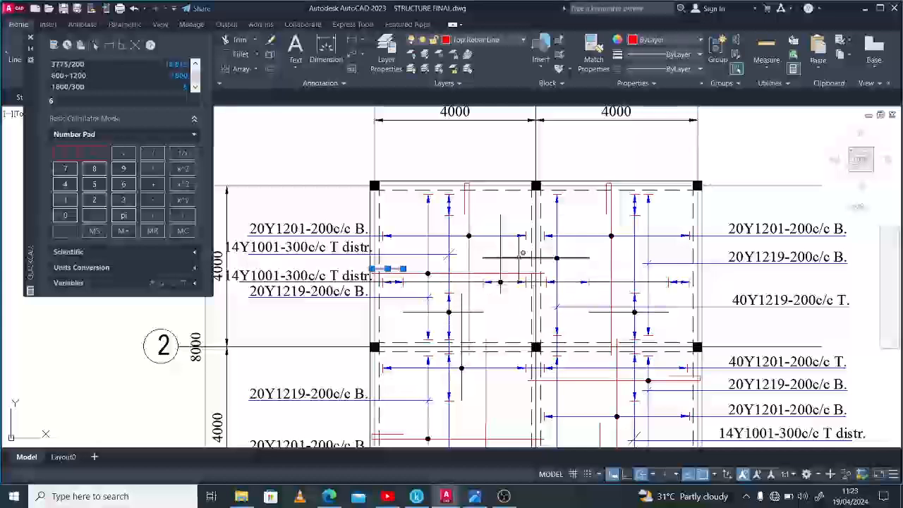
{"action": "left_click", "coordinate": [567, 258]}
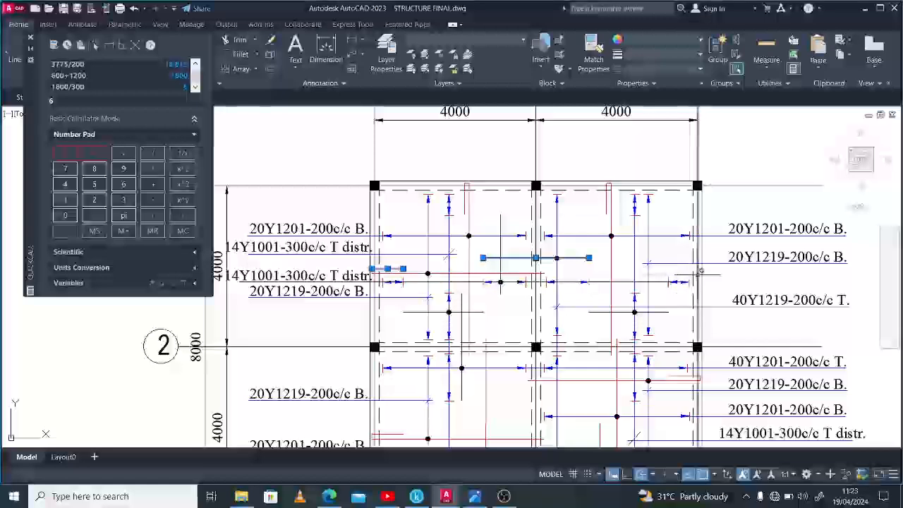
{"action": "key", "text": "Escape"}
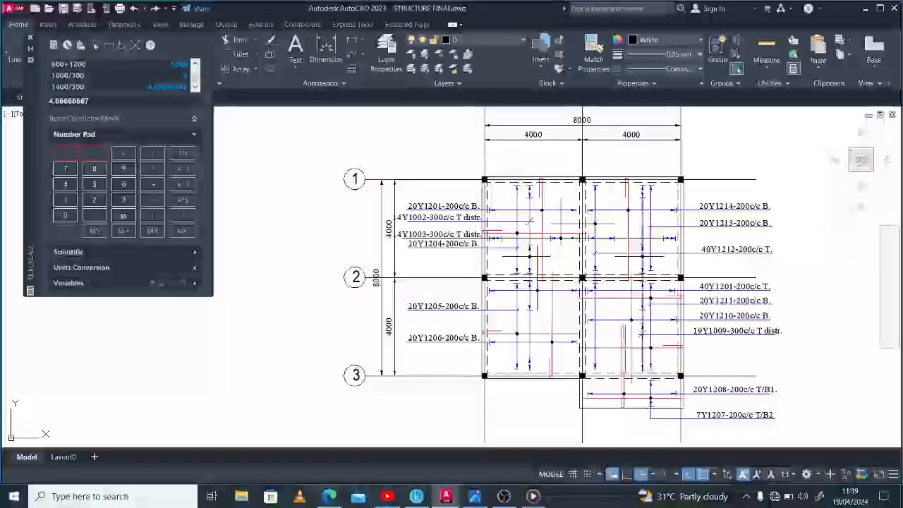
Step: Highlight the vertical distribution bar in bay A-B, its 14Y1003-300c/c T distr. label and all its range arrows across both bays
{"action": "left_click", "coordinate": [560, 220]}
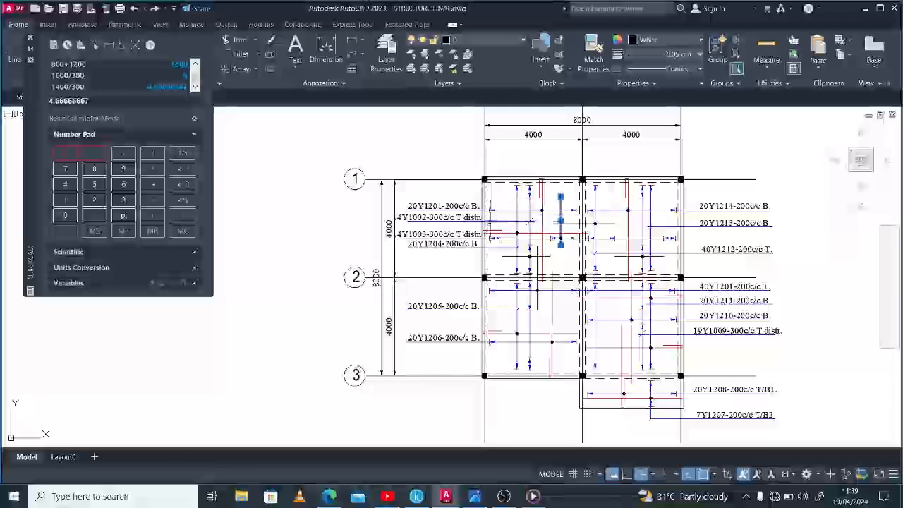
{"action": "scroll", "coordinate": [487, 233], "scroll_direction": "up", "scroll_amount": 6}
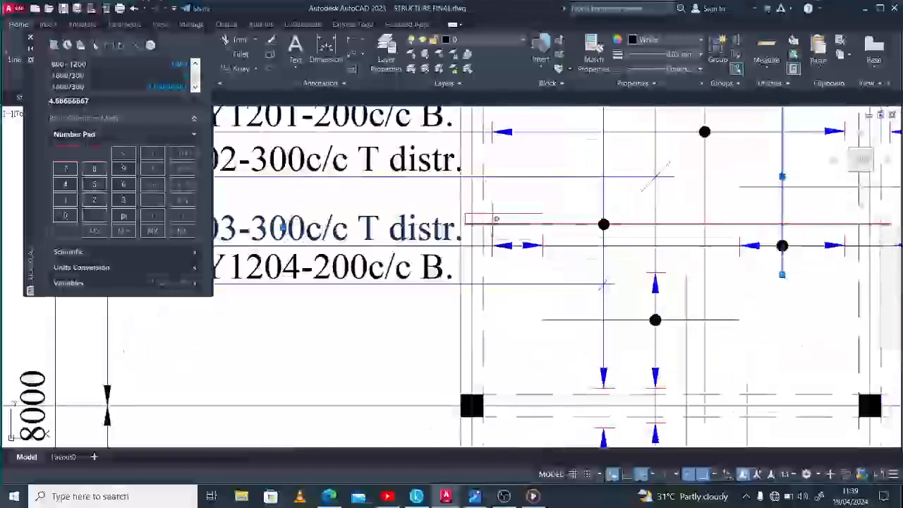
{"action": "left_click", "coordinate": [505, 245]}
{"action": "scroll", "coordinate": [462, 254], "scroll_direction": "down", "scroll_amount": 4}
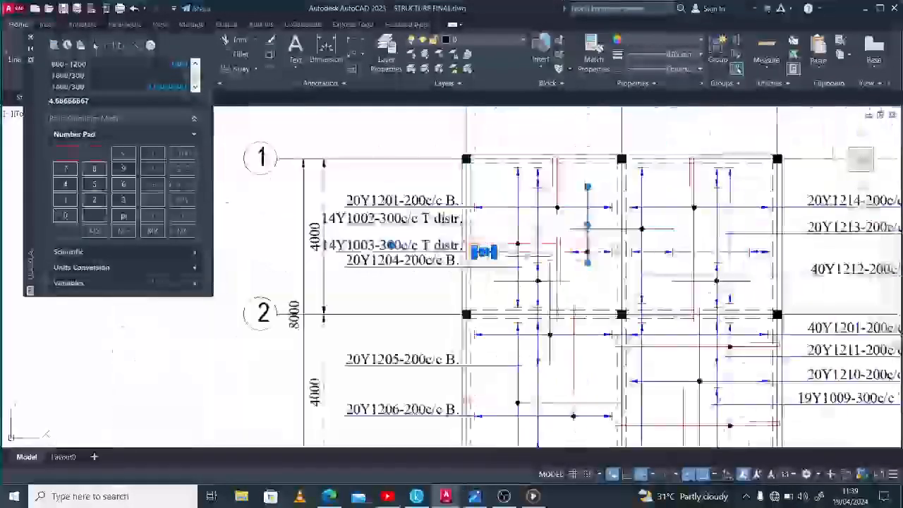
{"action": "left_click", "coordinate": [568, 242]}
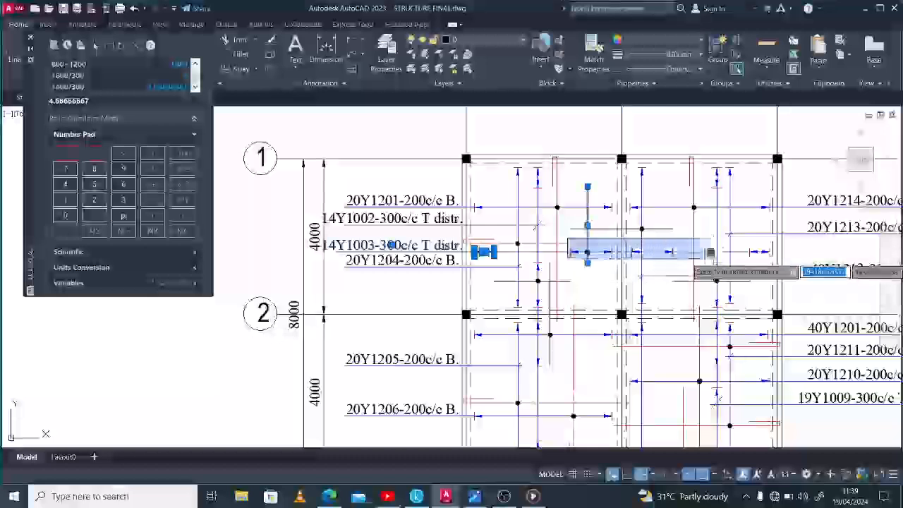
{"action": "left_click", "coordinate": [782, 249]}
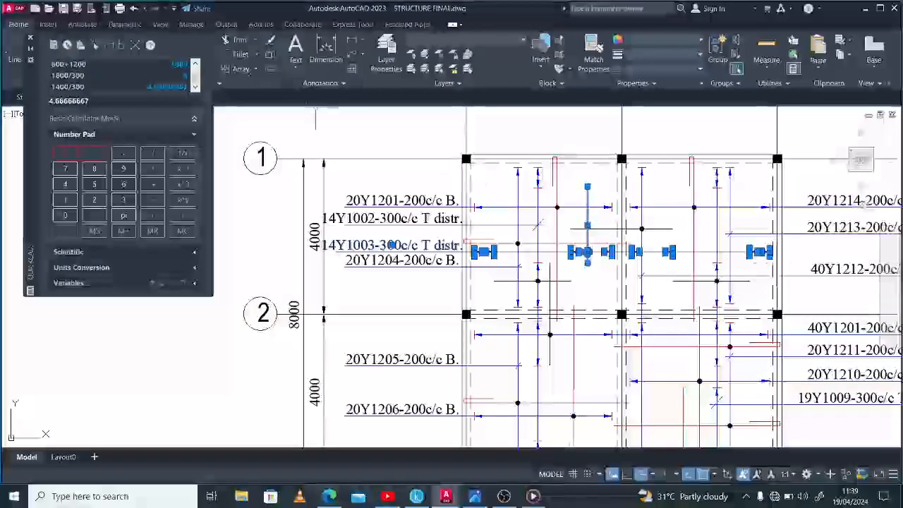
Step: Mirror the highlighted vertical distribution bar, its 14Y1003-300c/c T distr. label and range arrows about grid 2, keeping the originals
{"action": "type", "text": "co"}
{"action": "key", "text": "Return"}
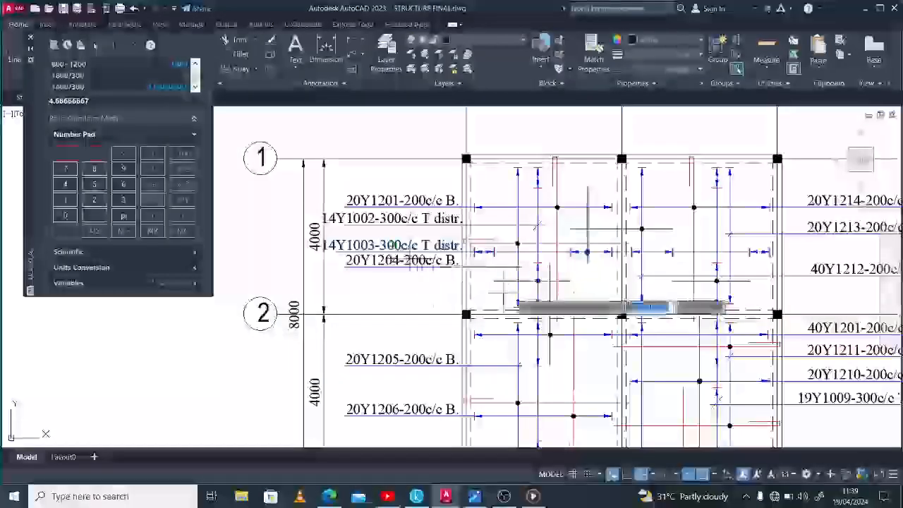
{"action": "left_click", "coordinate": [480, 314]}
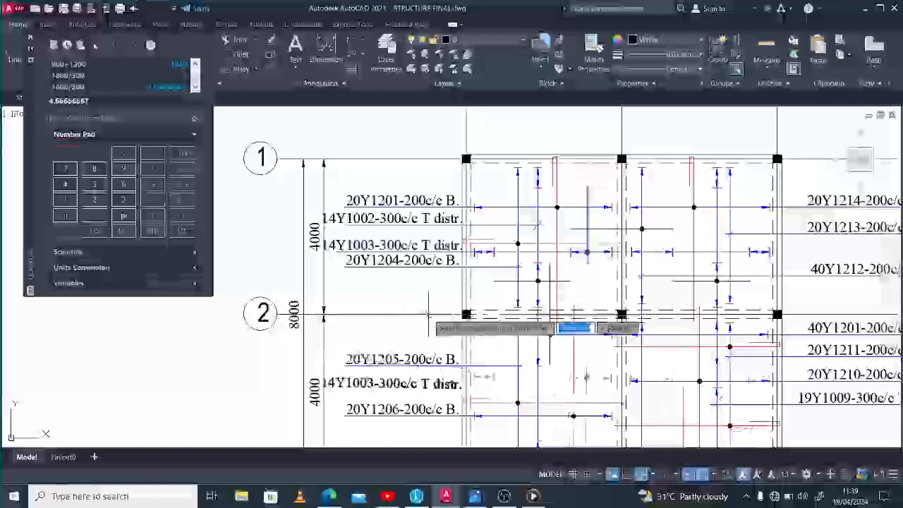
{"action": "left_click", "coordinate": [428, 314]}
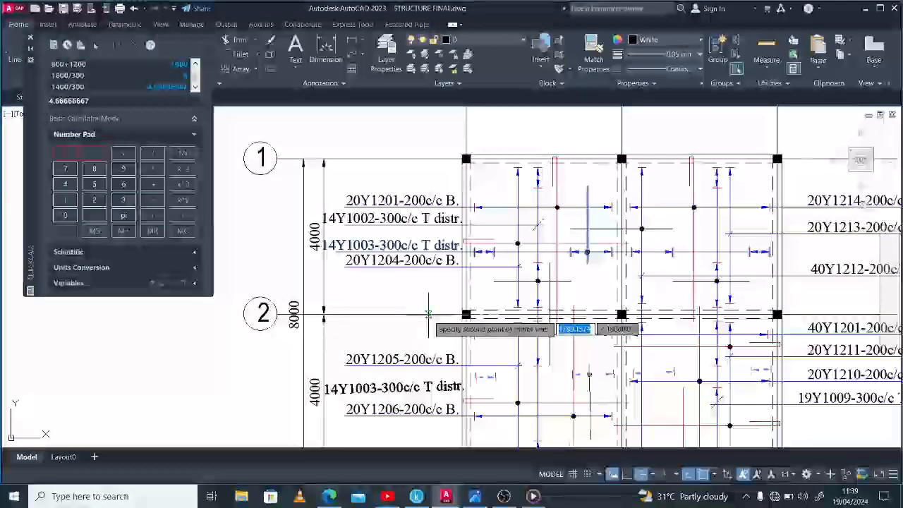
{"action": "key", "text": "Return"}
{"action": "left_click", "coordinate": [428, 314]}
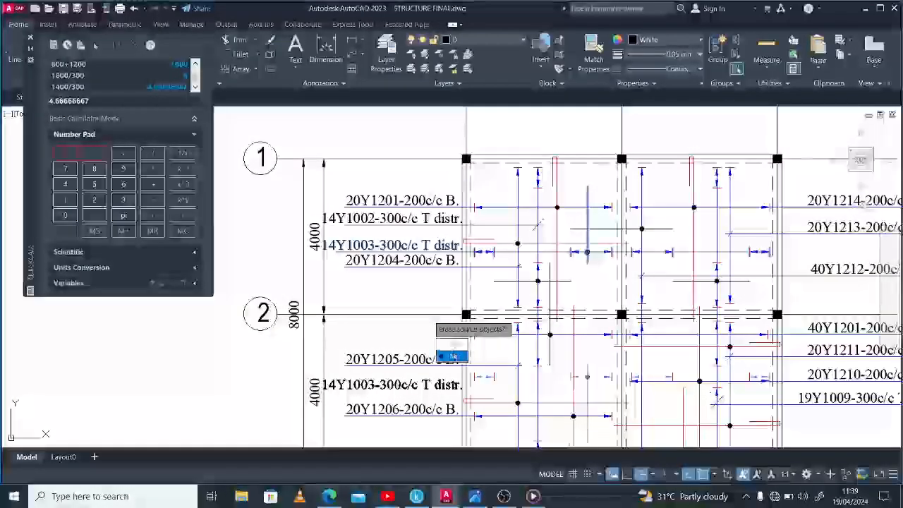
{"action": "left_click", "coordinate": [442, 356]}
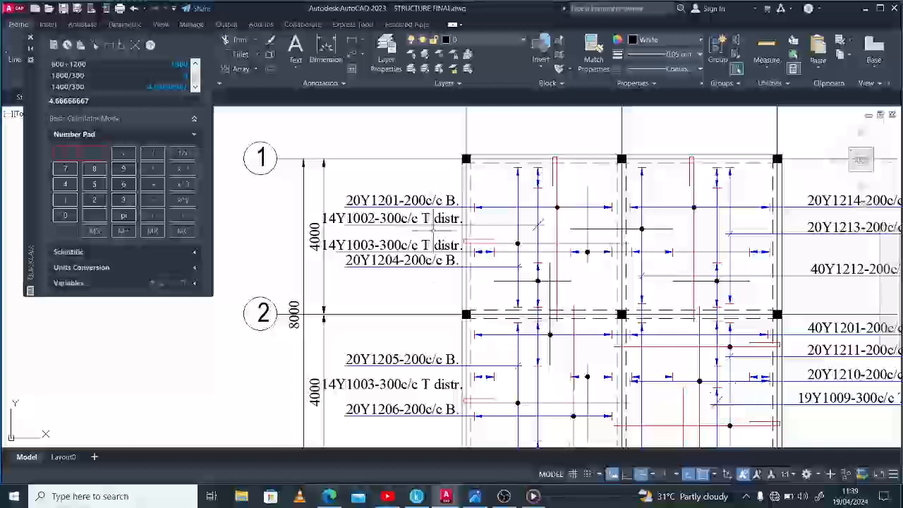
Step: Mirror the long distribution range and leader line across both bays about grid 2, keeping the original line
{"action": "left_click", "coordinate": [509, 252]}
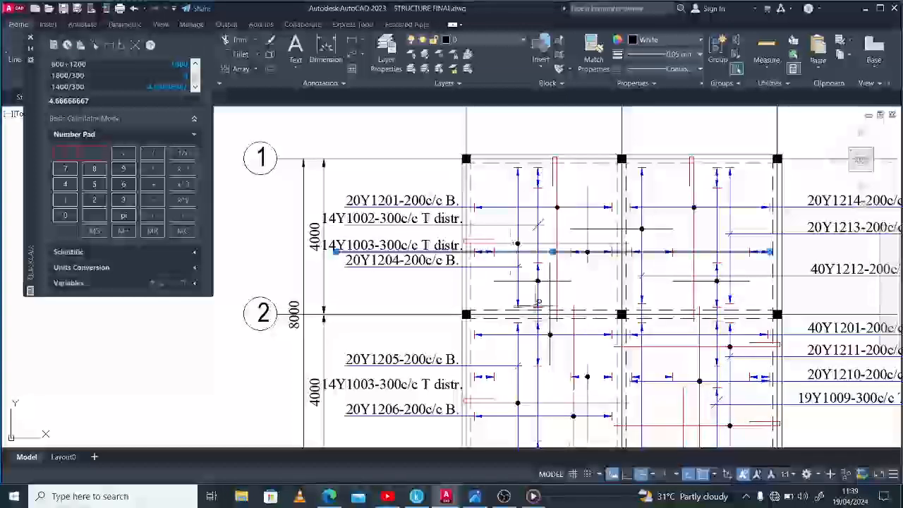
{"action": "key", "text": "Return"}
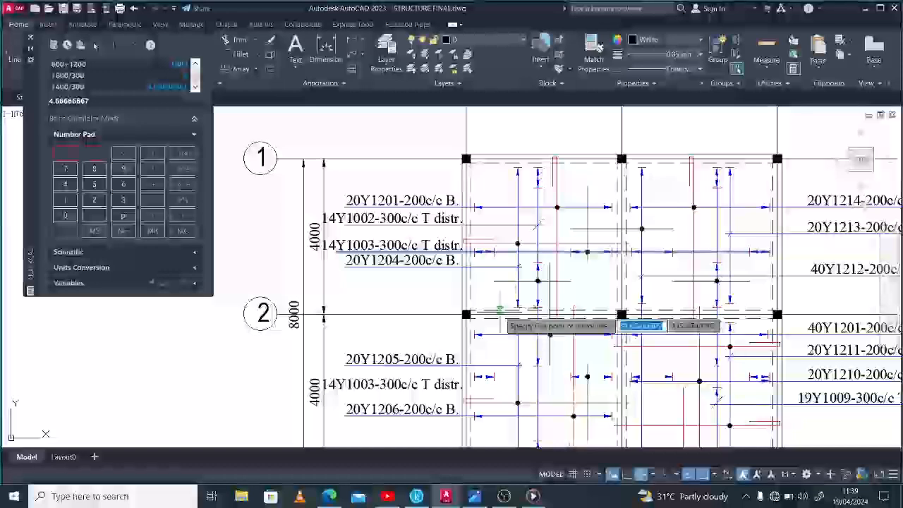
{"action": "left_click", "coordinate": [501, 314]}
{"action": "left_click", "coordinate": [425, 314]}
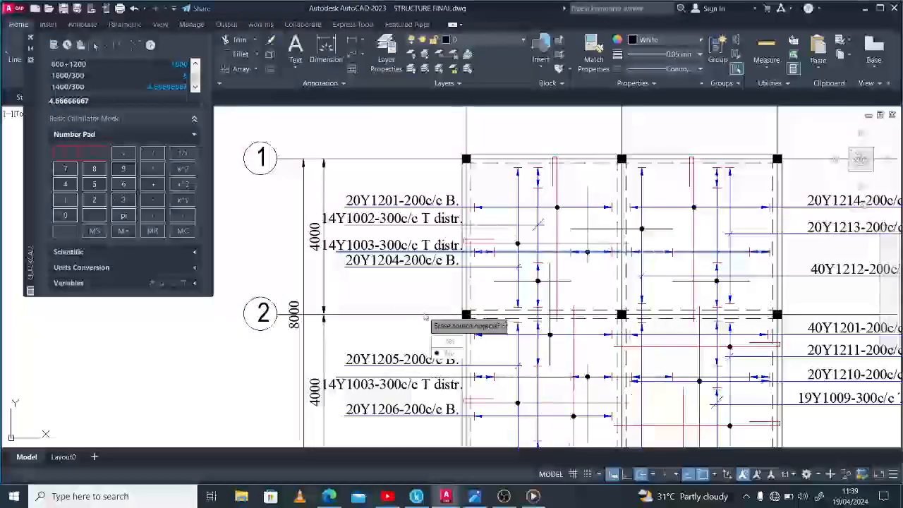
{"action": "left_click", "coordinate": [448, 342]}
Step: Move the 20Y1205-200c/c B. label and leader up, and raise the mirrored 14Y1003-300c/c T distr. label to just above its line
{"action": "scroll", "coordinate": [445, 339], "scroll_direction": "down", "scroll_amount": 3}
{"action": "scroll", "coordinate": [423, 336], "scroll_direction": "up", "scroll_amount": 5}
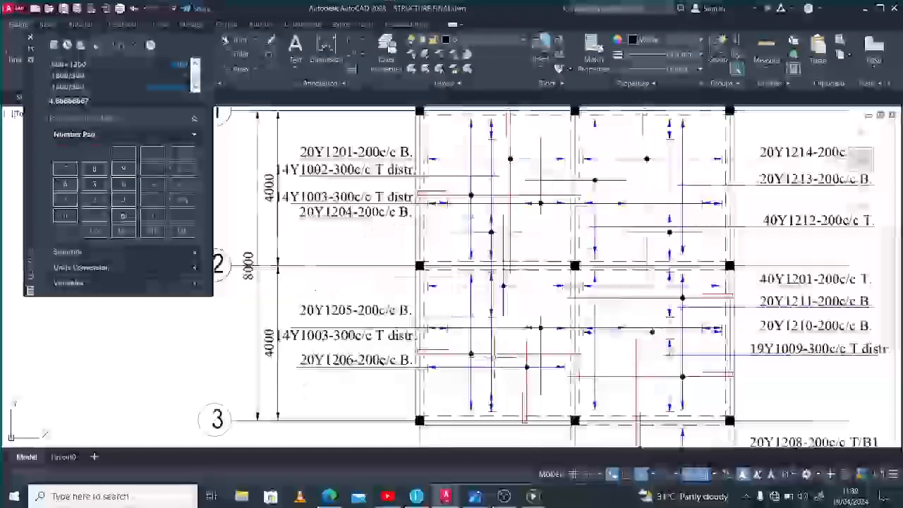
{"action": "double_click", "coordinate": [387, 311]}
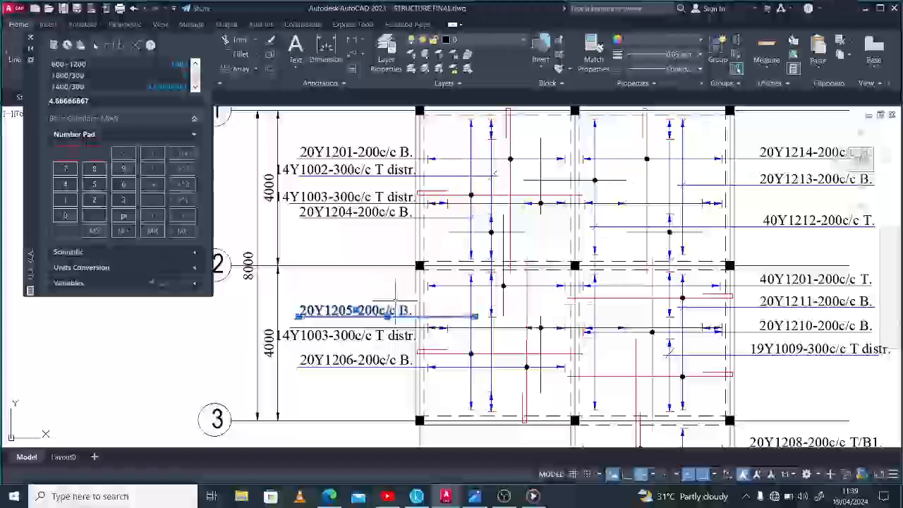
{"action": "left_click", "coordinate": [478, 325]}
{"action": "left_click", "coordinate": [472, 317]}
{"action": "key", "text": "Escape"}
{"action": "key", "text": "Escape"}
{"action": "type", "text": "m"}
{"action": "key", "text": "Return"}
{"action": "left_click", "coordinate": [105, 347]}
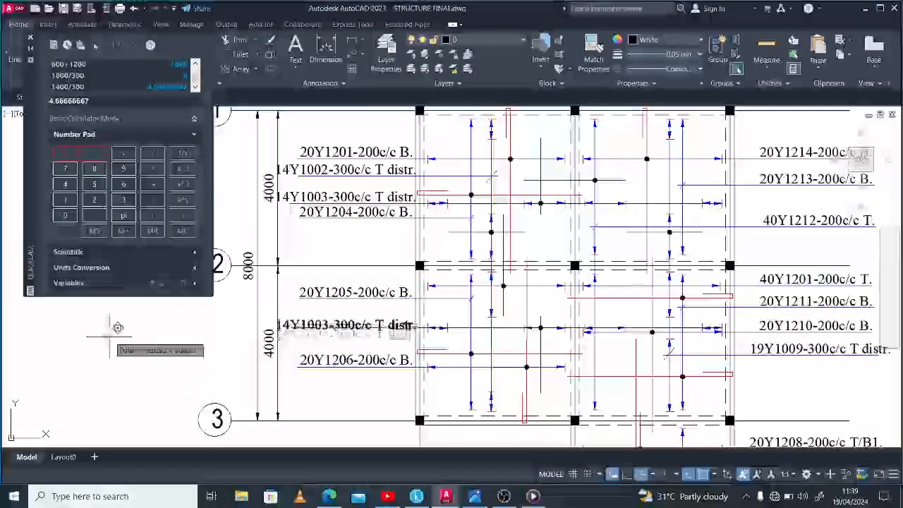
{"action": "left_click", "coordinate": [111, 331]}
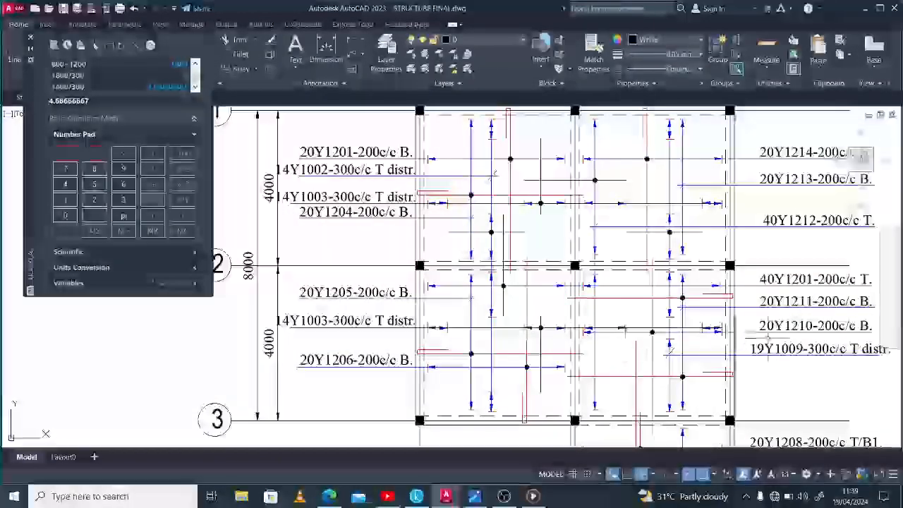
Step: Move the 20Y1210-200c/c B. label with its range line, arrows, ticks and dot straight down below the 19Y1009-300c/c T distr. label
{"action": "scroll", "coordinate": [787, 331], "scroll_direction": "up", "scroll_amount": 2}
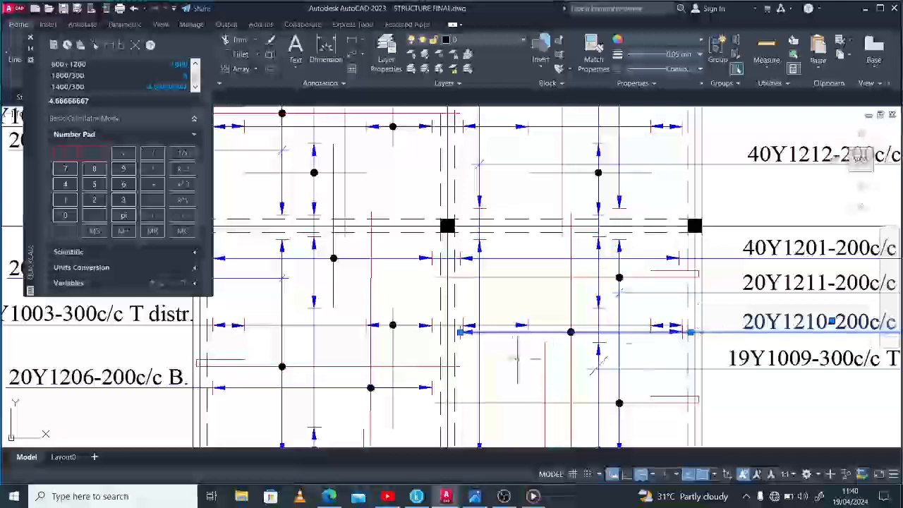
{"action": "scroll", "coordinate": [466, 333], "scroll_direction": "up", "scroll_amount": 2}
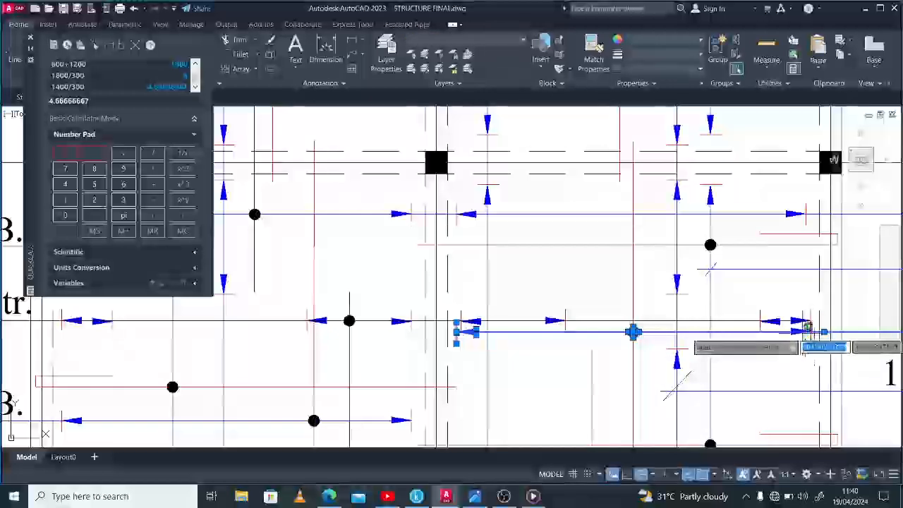
{"action": "scroll", "coordinate": [564, 316], "scroll_direction": "down", "scroll_amount": 2}
{"action": "scroll", "coordinate": [564, 310], "scroll_direction": "down", "scroll_amount": 2}
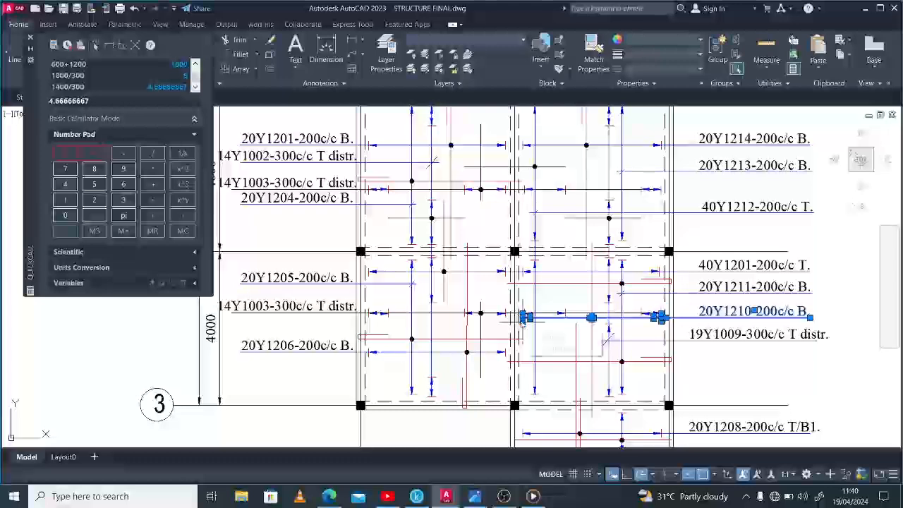
{"action": "scroll", "coordinate": [504, 329], "scroll_direction": "down", "scroll_amount": 2}
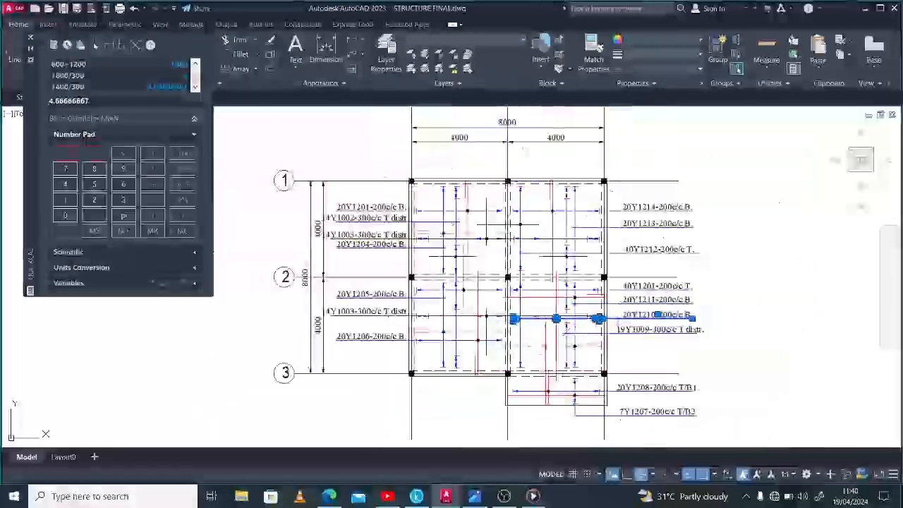
{"action": "type", "text": "co"}
{"action": "key", "text": "Return"}
{"action": "left_click", "coordinate": [757, 329]}
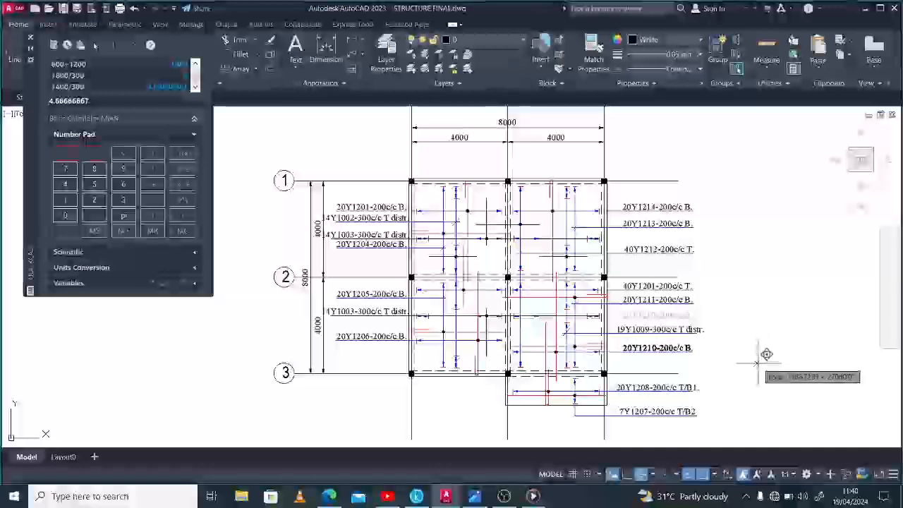
{"action": "left_click", "coordinate": [758, 366]}
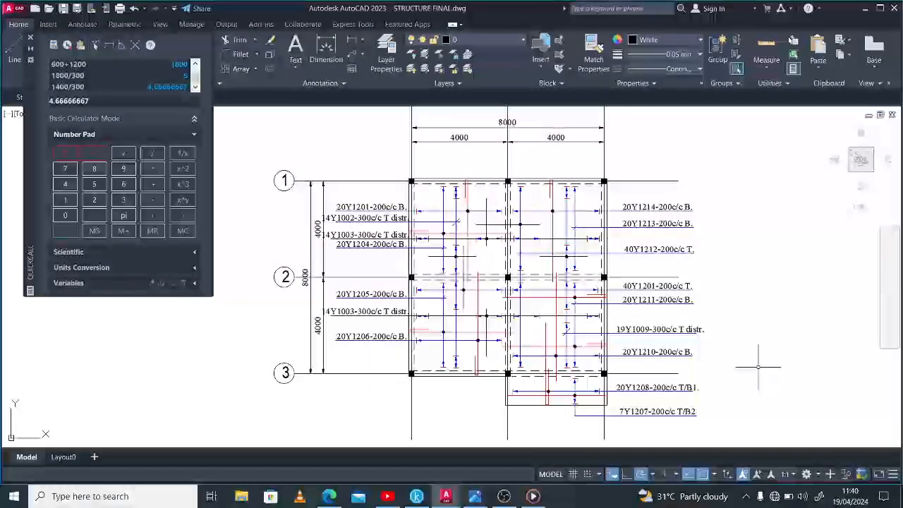
Step: Delete the mirrored distribution range arrows and ticks in bay B-C between grids 2 and 3
{"action": "scroll", "coordinate": [562, 331], "scroll_direction": "up", "scroll_amount": 3}
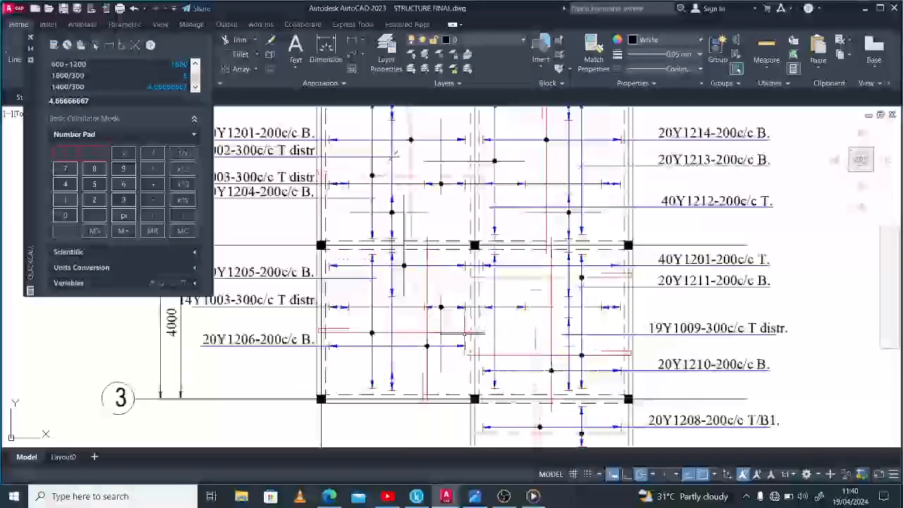
{"action": "scroll", "coordinate": [426, 325], "scroll_direction": "down", "scroll_amount": 1}
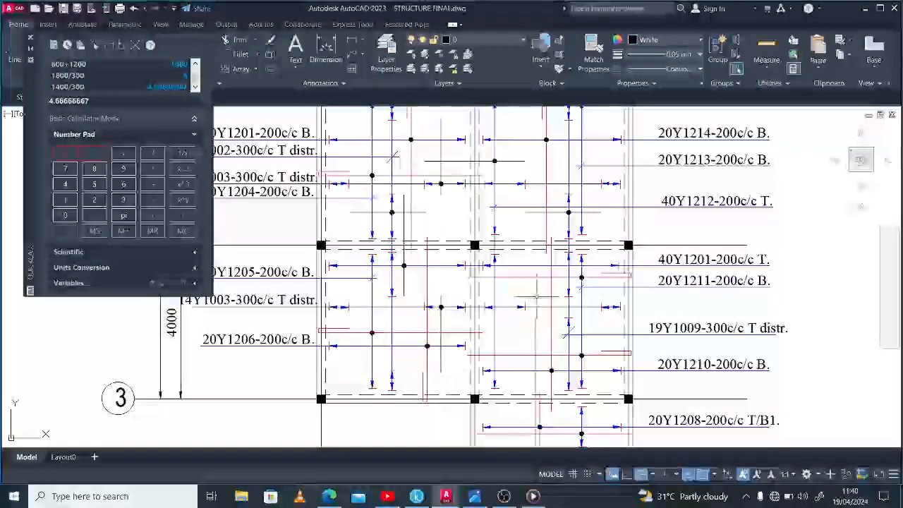
{"action": "scroll", "coordinate": [494, 304], "scroll_direction": "up", "scroll_amount": 3}
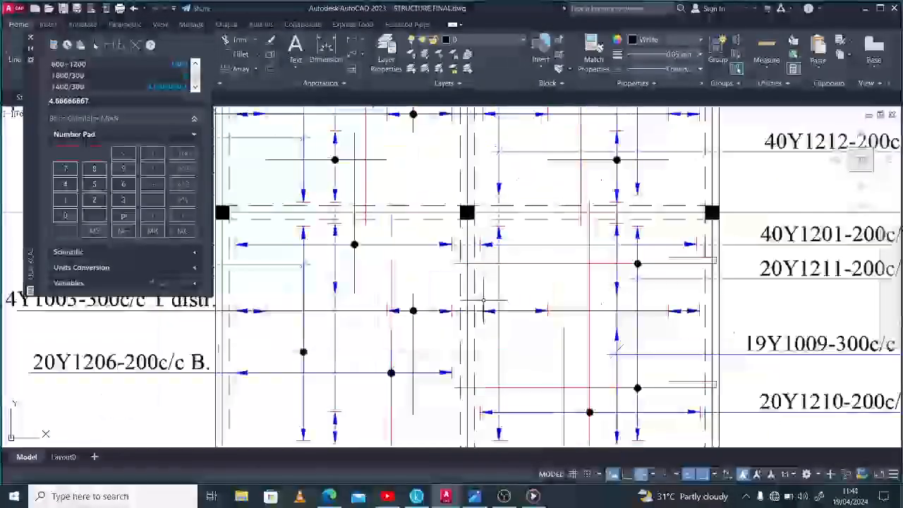
{"action": "left_click", "coordinate": [479, 300]}
{"action": "left_click", "coordinate": [723, 330]}
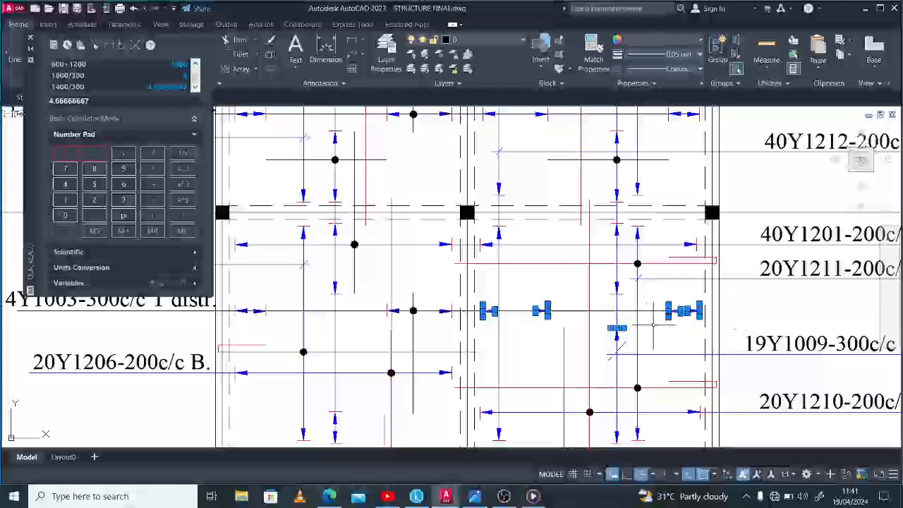
{"action": "left_click", "coordinate": [599, 324], "text": "shift"}
{"action": "left_click", "coordinate": [641, 338], "text": "shift"}
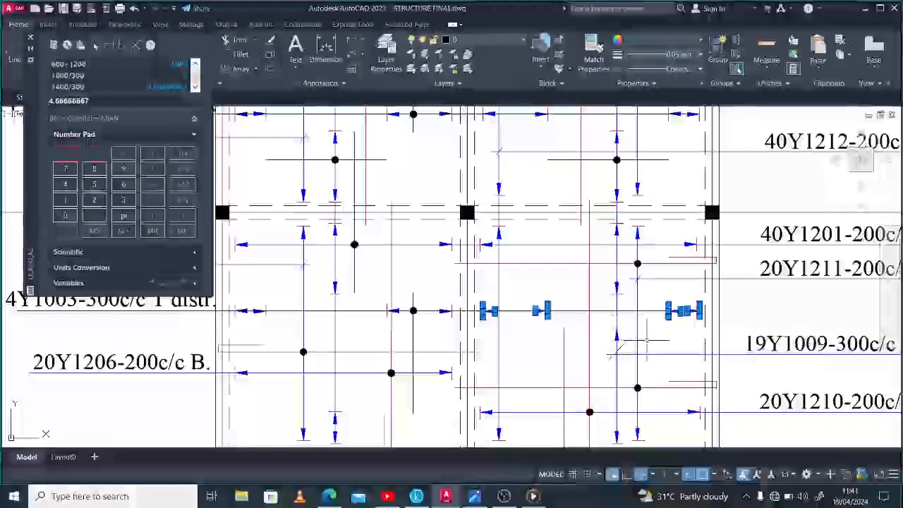
{"action": "key", "text": "Delete"}
Step: Trim the mirrored distribution range line in bay B-C back to the tick beside grid B
{"action": "left_click", "coordinate": [452, 308]}
{"action": "key", "text": "Delete"}
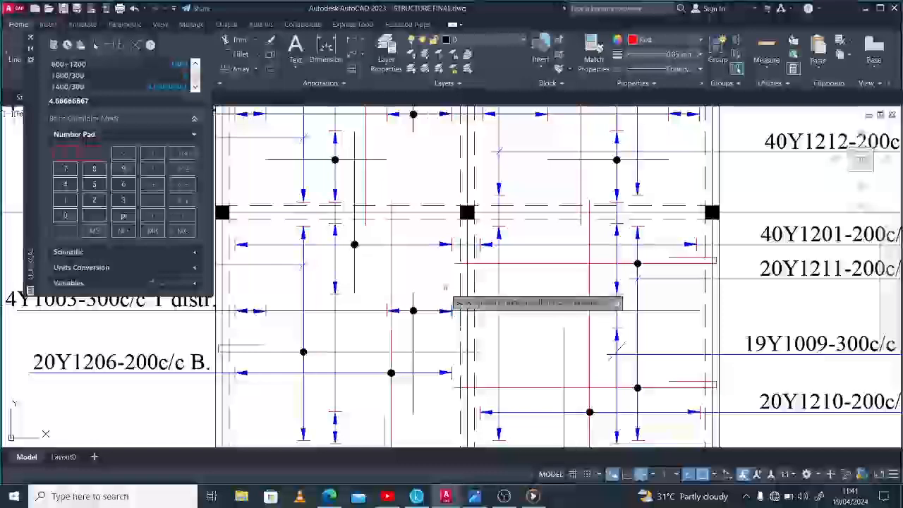
{"action": "scroll", "coordinate": [521, 291], "scroll_direction": "down", "scroll_amount": 2}
{"action": "right_click", "coordinate": [526, 292]}
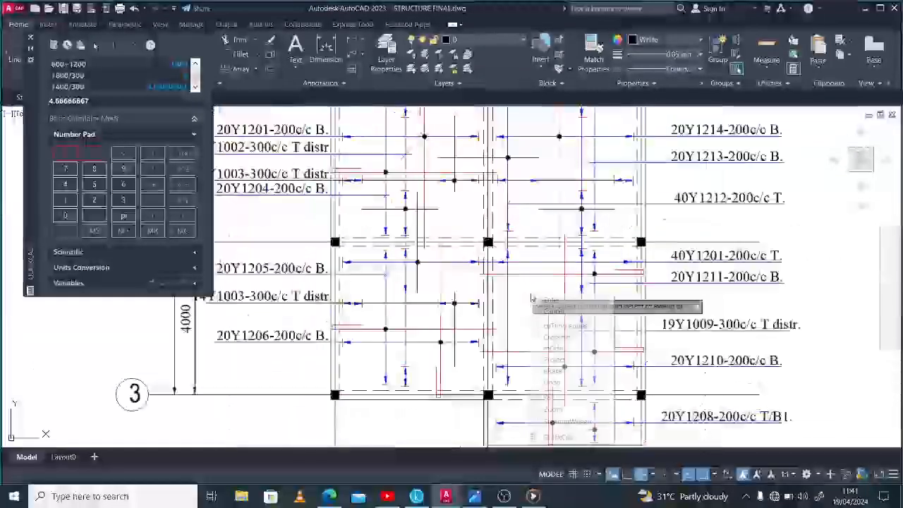
{"action": "left_click", "coordinate": [540, 299]}
Step: Change the bar quantity in the mirrored distribution label between grids 2 and 3 to read 7Y1003-300c/c T distr
{"action": "scroll", "coordinate": [540, 298], "scroll_direction": "down", "scroll_amount": 2}
{"action": "scroll", "coordinate": [410, 300], "scroll_direction": "up", "scroll_amount": 2}
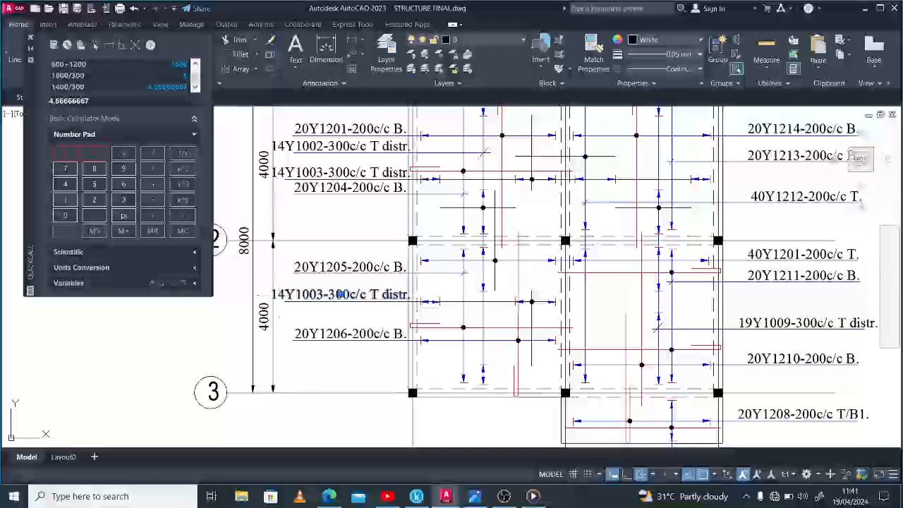
{"action": "double_click", "coordinate": [340, 294]}
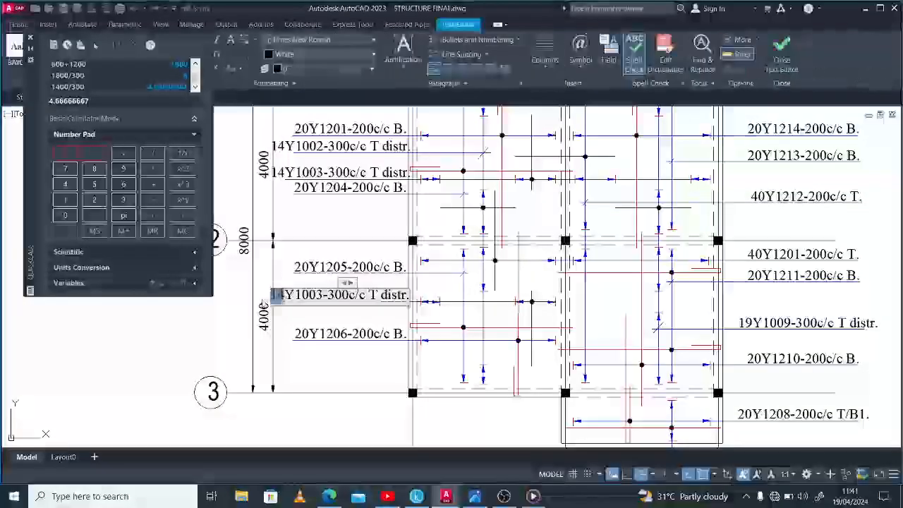
{"action": "type", "text": "7"}
{"action": "left_click", "coordinate": [295, 319]}
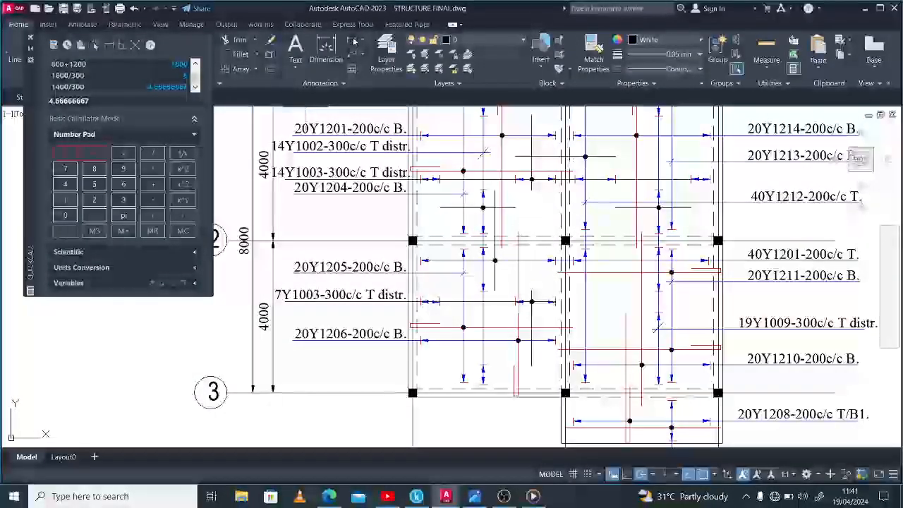
{"action": "left_click", "coordinate": [12, 52]}
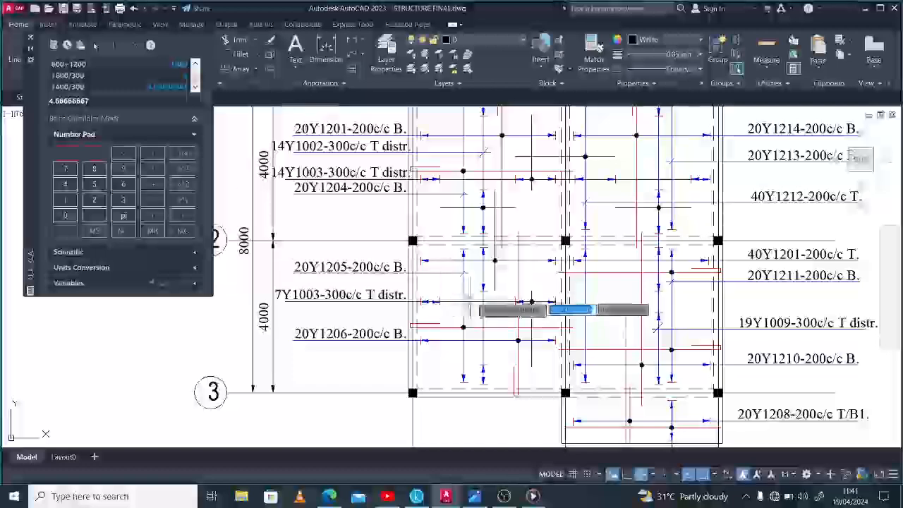
{"action": "left_click", "coordinate": [494, 289]}
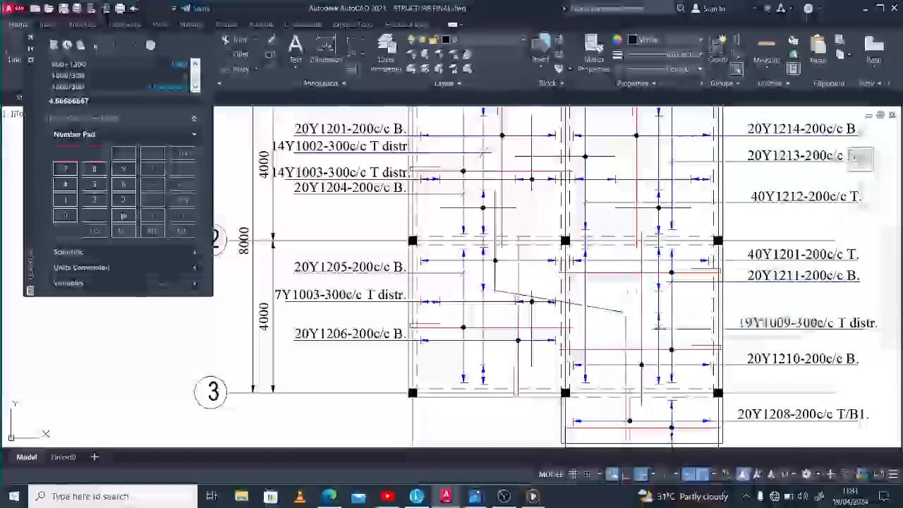
{"action": "left_click", "coordinate": [656, 327]}
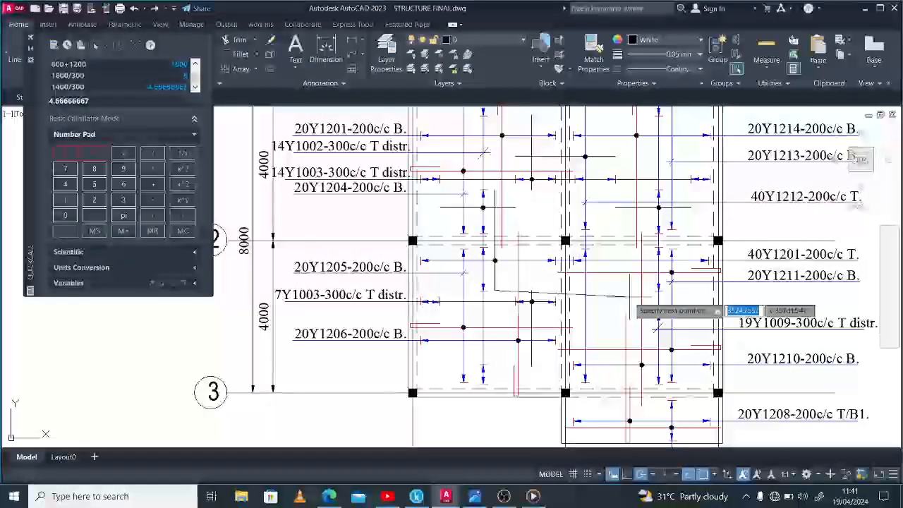
{"action": "key", "text": "Return"}
{"action": "key", "text": "Return"}
Step: Draw a short vertical line in bay B-C between grids 2 and 3, level with the 7Y1003 range line
{"action": "type", "text": "l"}
{"action": "key", "text": "Return"}
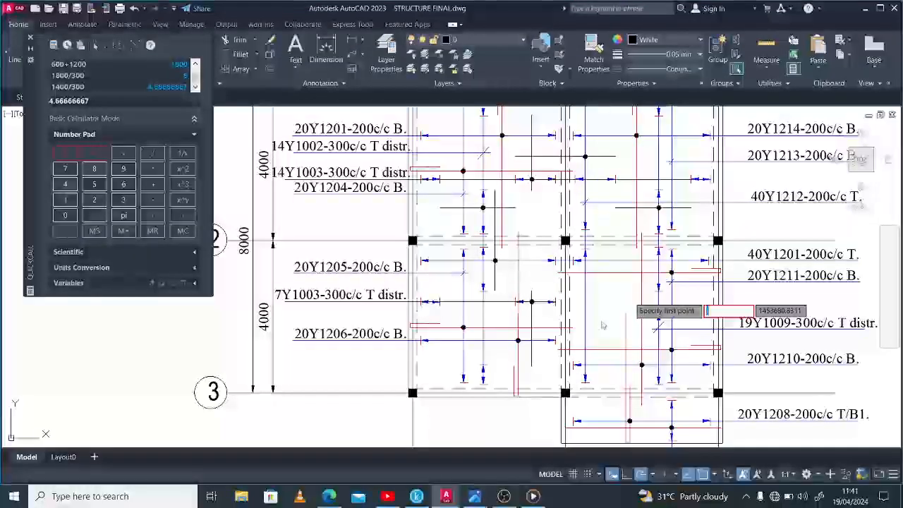
{"action": "left_click", "coordinate": [533, 303]}
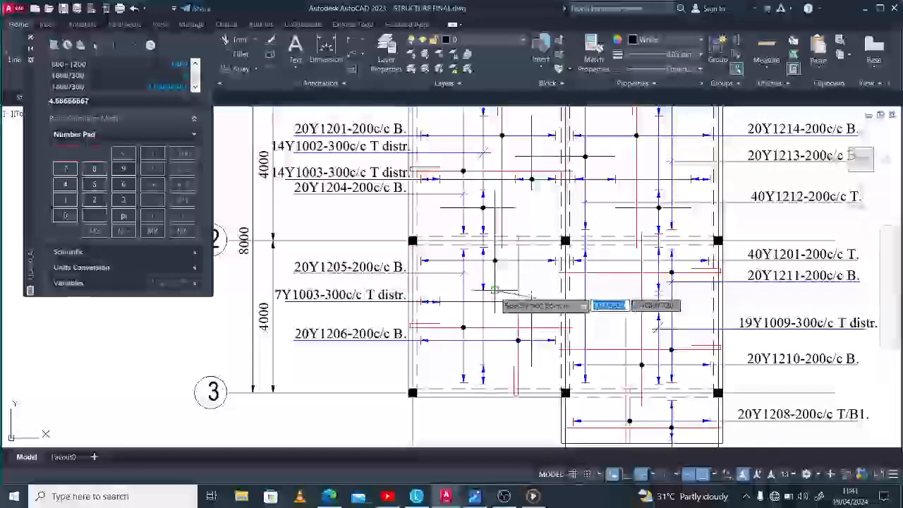
{"action": "right_click", "coordinate": [613, 294]}
{"action": "left_click", "coordinate": [635, 300]}
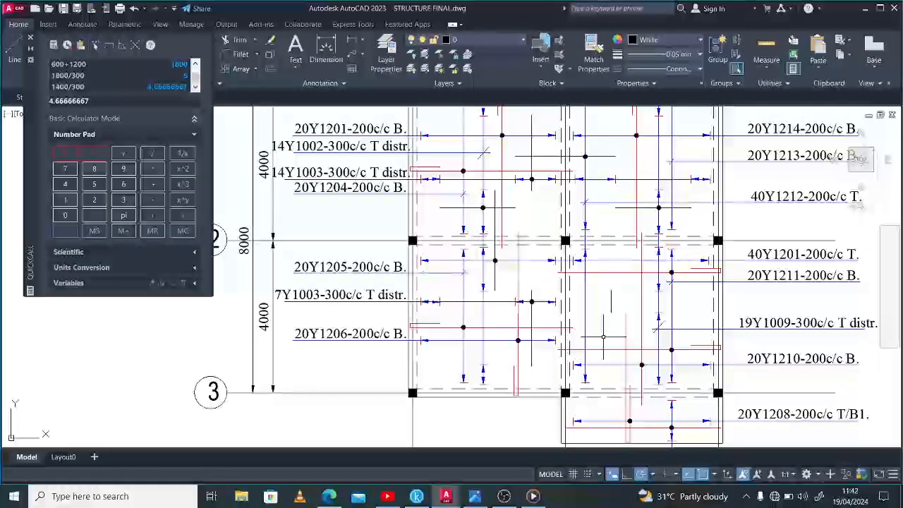
{"action": "scroll", "coordinate": [568, 265], "scroll_direction": "up", "scroll_amount": 4}
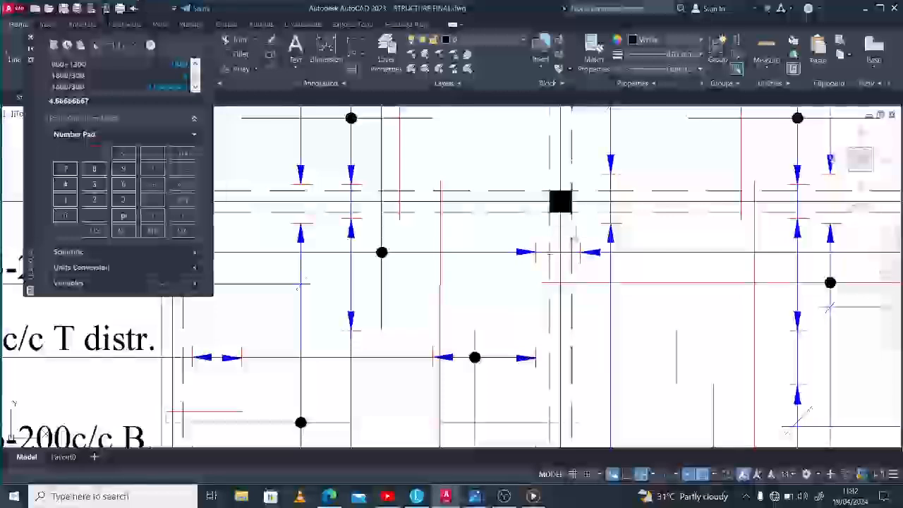
Step: Copy the 40Y1201 range line with its arrows and ticks in bay B-C down to the level of the 7Y1003 range line
{"action": "scroll", "coordinate": [585, 252], "scroll_direction": "down", "scroll_amount": 5}
{"action": "scroll", "coordinate": [474, 259], "scroll_direction": "up", "scroll_amount": 3}
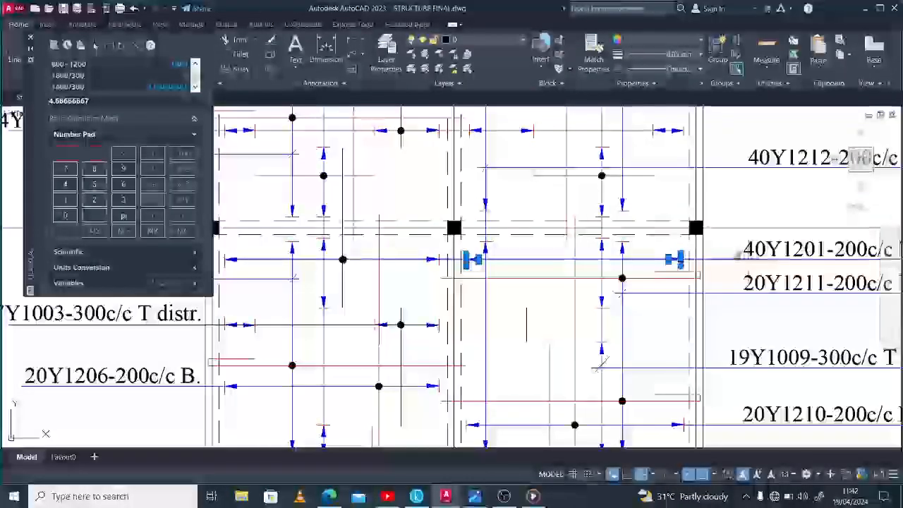
{"action": "scroll", "coordinate": [744, 263], "scroll_direction": "down", "scroll_amount": 2}
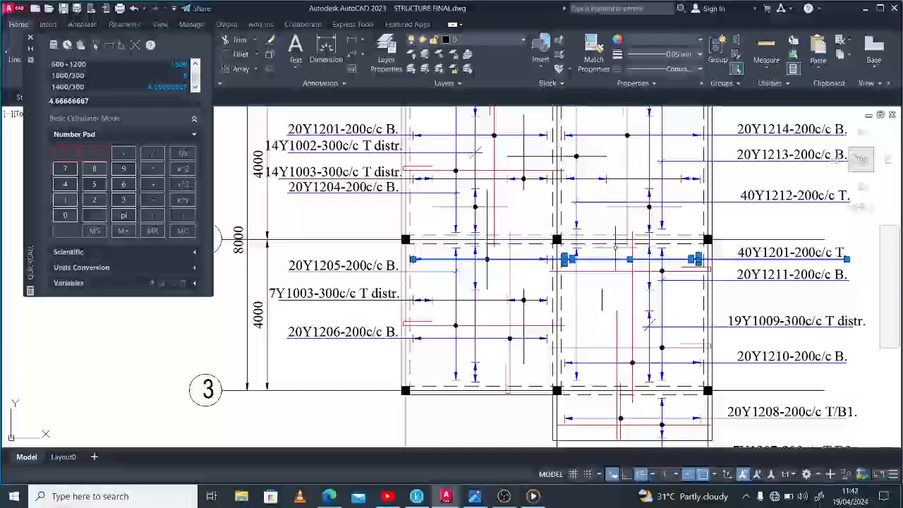
{"action": "type", "text": "o"}
{"action": "key", "text": "space"}
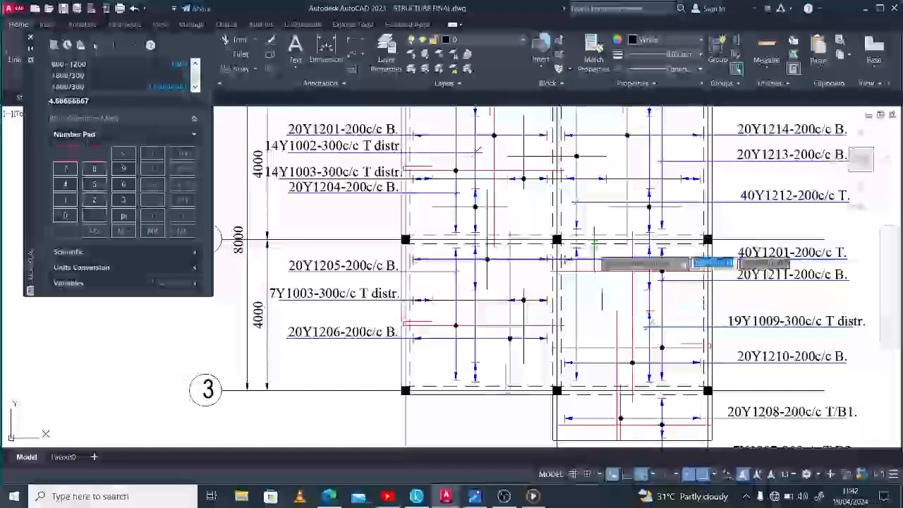
{"action": "key", "text": "space"}
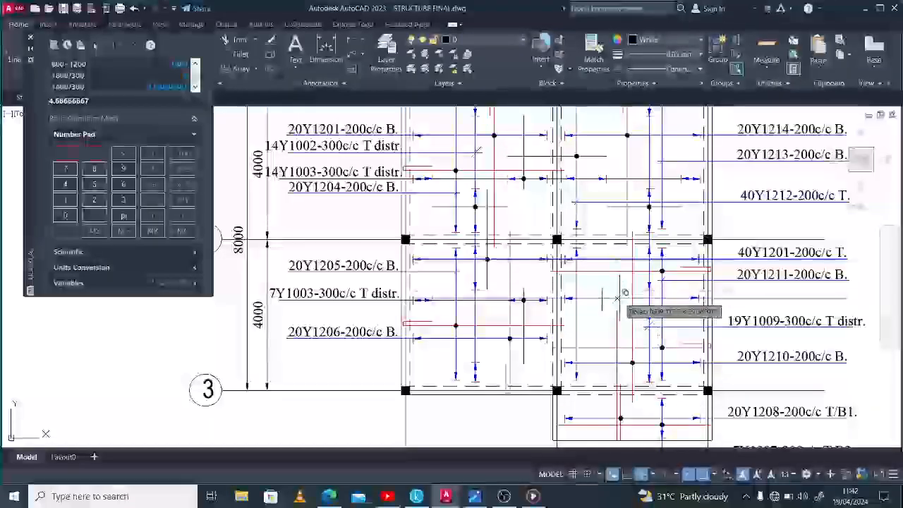
{"action": "left_click", "coordinate": [619, 301]}
{"action": "right_click", "coordinate": [619, 301]}
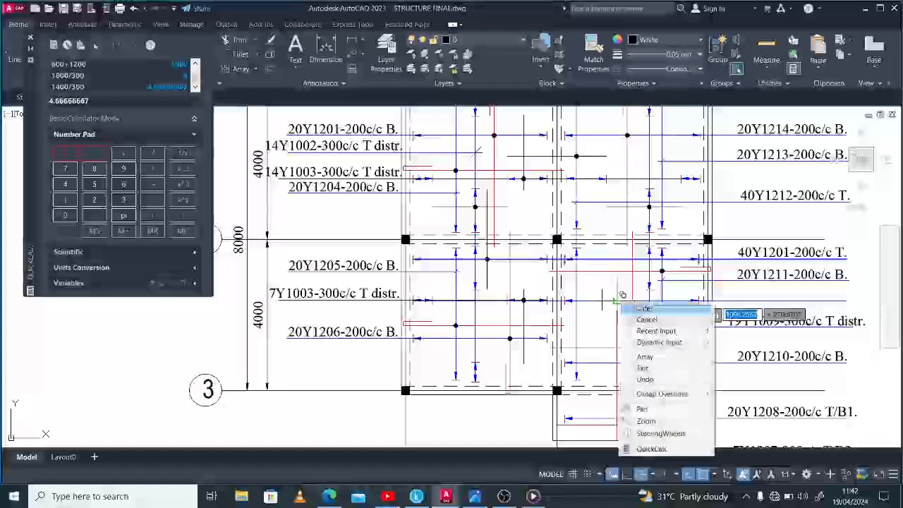
{"action": "left_click", "coordinate": [639, 307]}
Step: Trim the excess range line crossing the beam at grid B, level with the 7Y1003 distribution arrows
{"action": "scroll", "coordinate": [568, 302], "scroll_direction": "up", "scroll_amount": 2}
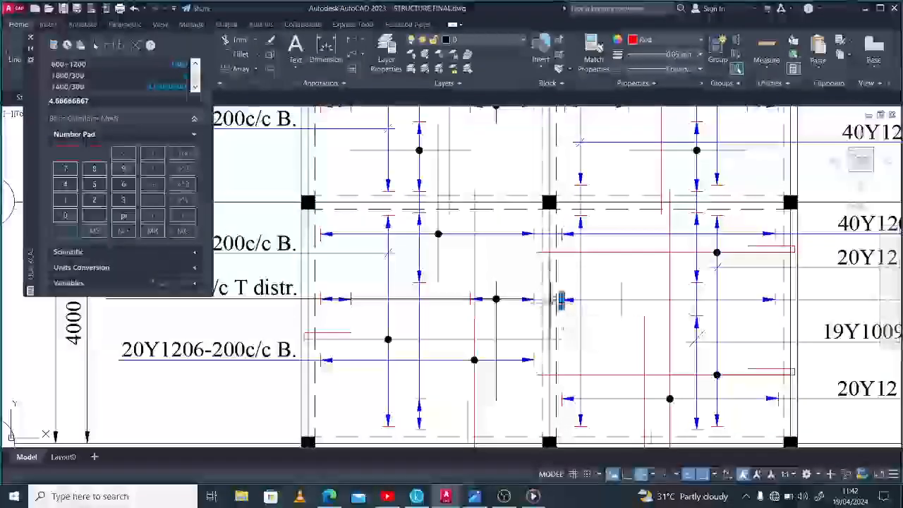
{"action": "scroll", "coordinate": [561, 307], "scroll_direction": "up", "scroll_amount": 2}
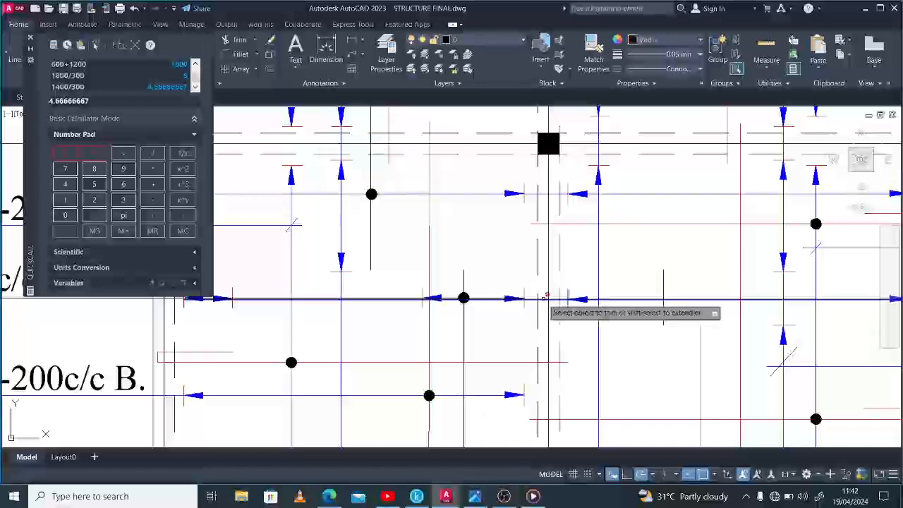
{"action": "scroll", "coordinate": [564, 311], "scroll_direction": "down", "scroll_amount": 4}
{"action": "right_click", "coordinate": [590, 301]}
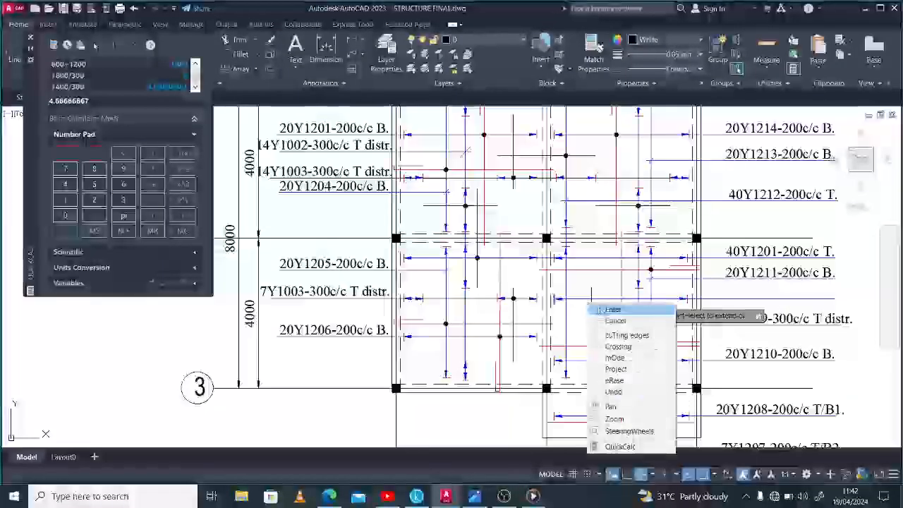
{"action": "left_click", "coordinate": [598, 309]}
Step: Copy the dot from the 7Y1003 range line in bay A-B onto the crossing with the short vertical bar in bay B-C
{"action": "scroll", "coordinate": [505, 298], "scroll_direction": "up", "scroll_amount": 2}
{"action": "left_click", "coordinate": [516, 299]}
{"action": "left_click", "coordinate": [518, 298]}
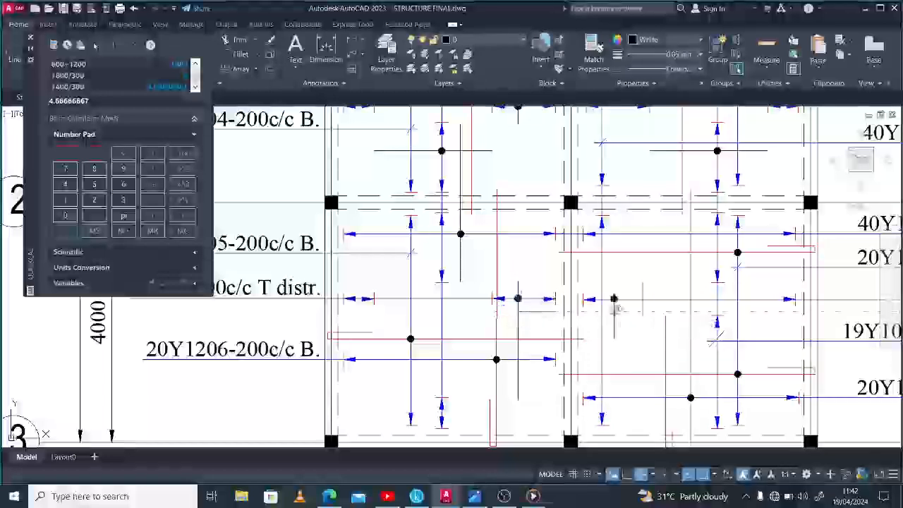
{"action": "right_click", "coordinate": [645, 306]}
{"action": "left_click", "coordinate": [660, 317]}
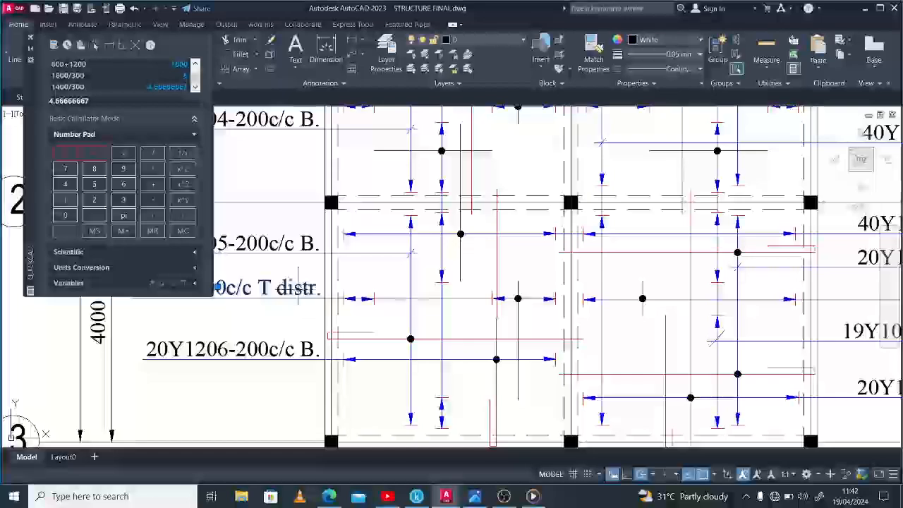
Step: Copy the 7Y1003-300c/c T distr. label across to the range line beside grid C, between grids 2 and 3
{"action": "scroll", "coordinate": [320, 304], "scroll_direction": "down", "scroll_amount": 2}
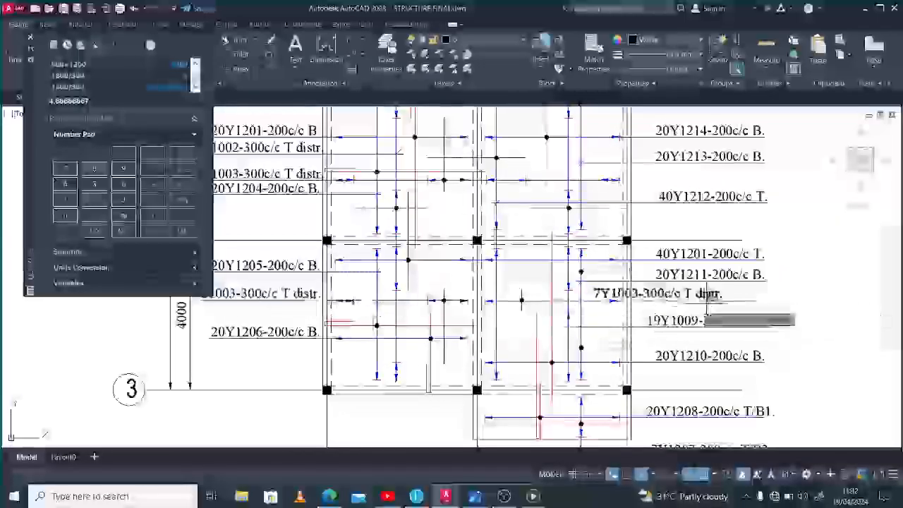
{"action": "right_click", "coordinate": [761, 297]}
{"action": "left_click", "coordinate": [777, 306]}
{"action": "scroll", "coordinate": [477, 311], "scroll_direction": "up", "scroll_amount": 4}
{"action": "scroll", "coordinate": [532, 310], "scroll_direction": "down", "scroll_amount": 4}
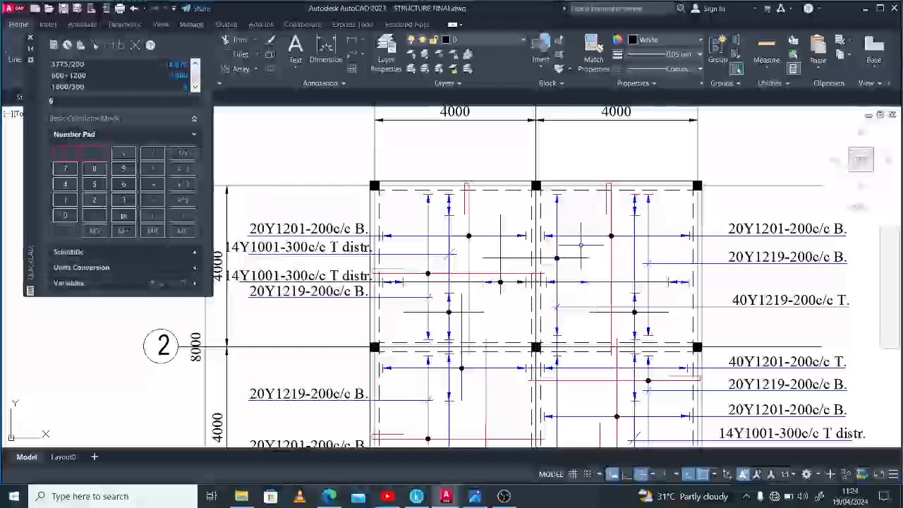
{"action": "scroll", "coordinate": [605, 232], "scroll_direction": "down", "scroll_amount": 2}
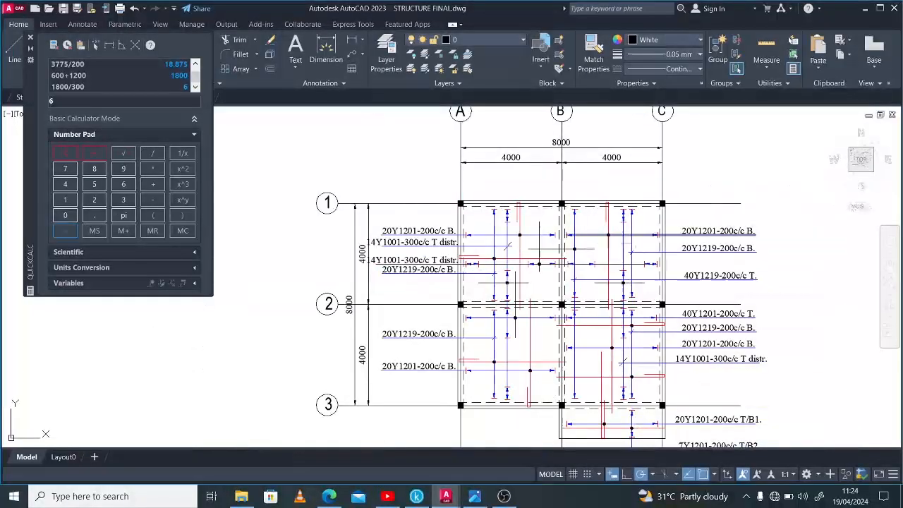
{"action": "middle_click_drag", "start_coordinate": [691, 275], "coordinate": [683, 261]}
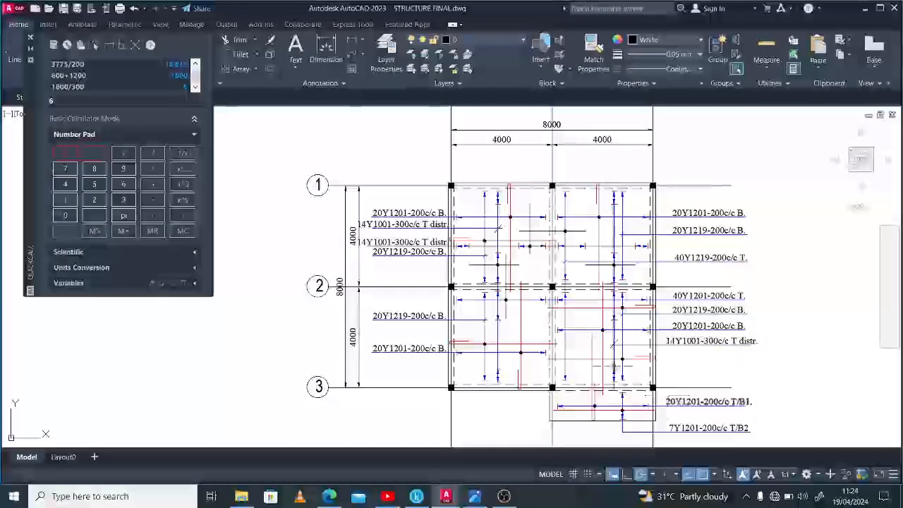
{"action": "left_click", "coordinate": [607, 265]}
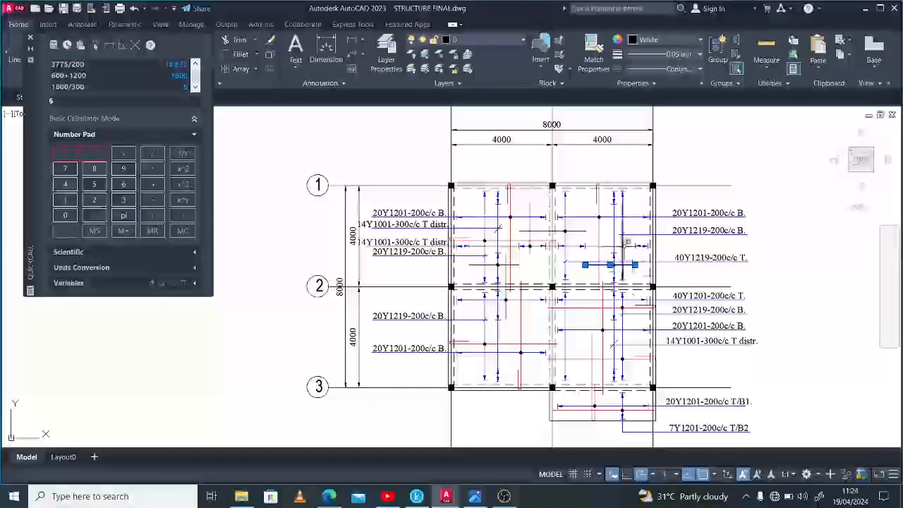
{"action": "scroll", "coordinate": [612, 397], "scroll_direction": "up", "scroll_amount": 4}
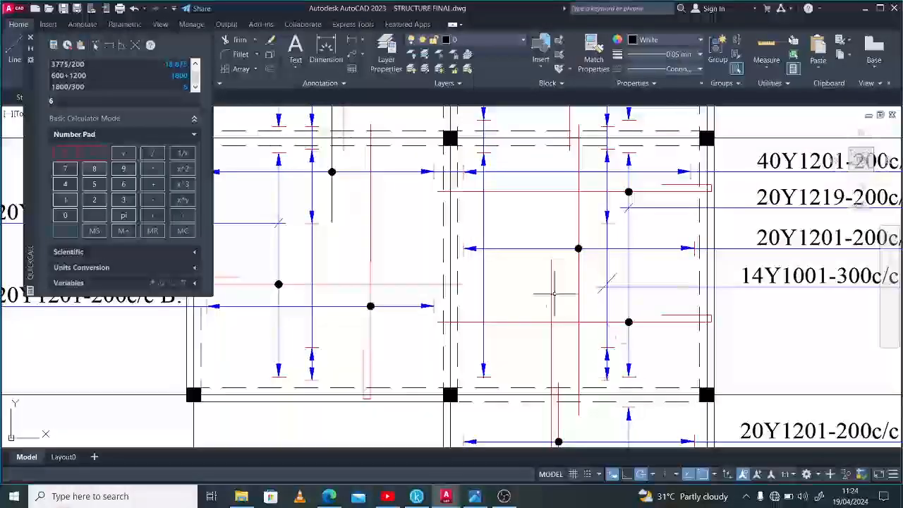
{"action": "scroll", "coordinate": [551, 262], "scroll_direction": "down", "scroll_amount": 2}
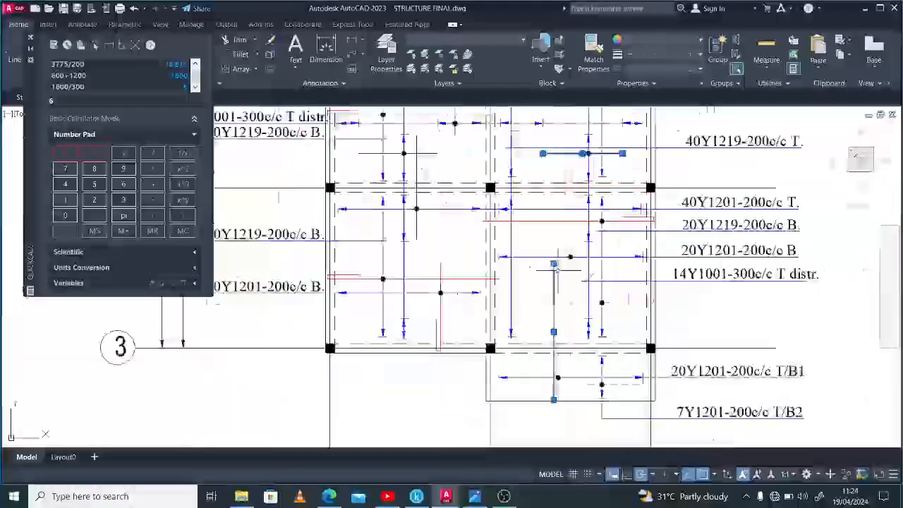
{"action": "key", "text": "Escape"}
Step: Move the distribution range's upper arrow and tick near grid 3 in bay B-C up level with the cantilever bar's upper end
{"action": "left_click", "coordinate": [578, 314]}
{"action": "left_click", "coordinate": [600, 330]}
{"action": "type", "text": "m"}
{"action": "key", "text": "space"}
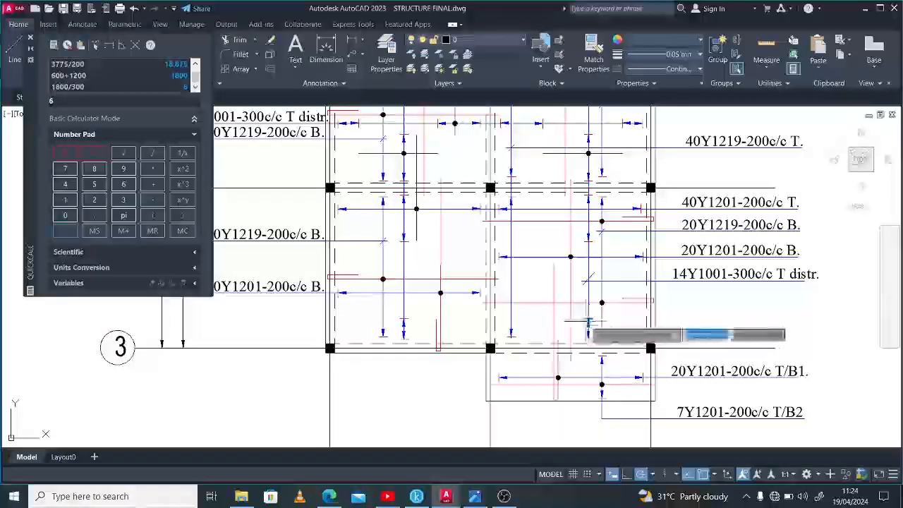
{"action": "left_click", "coordinate": [585, 318]}
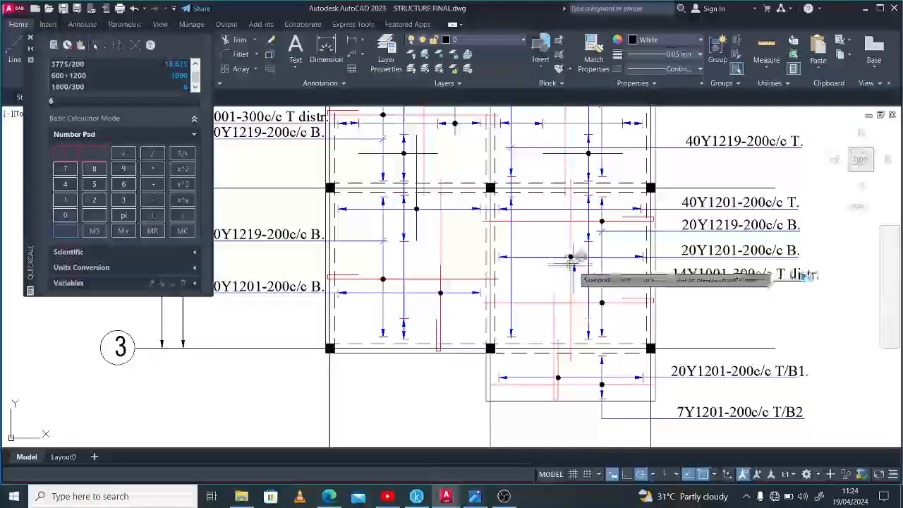
{"action": "left_click", "coordinate": [585, 272]}
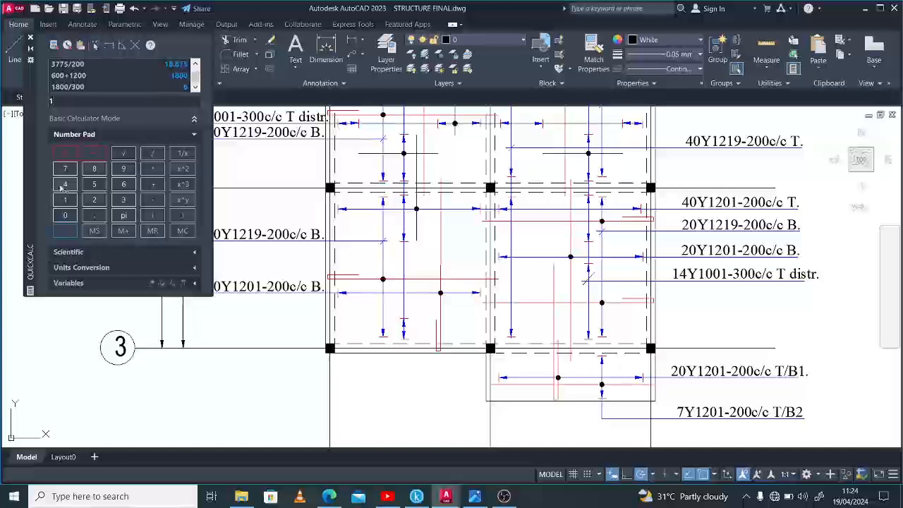
Step: Calculate 1400/300 in QuickCalc for the extended distribution range
{"action": "left_click", "coordinate": [59, 217]}
{"action": "left_click", "coordinate": [59, 218]}
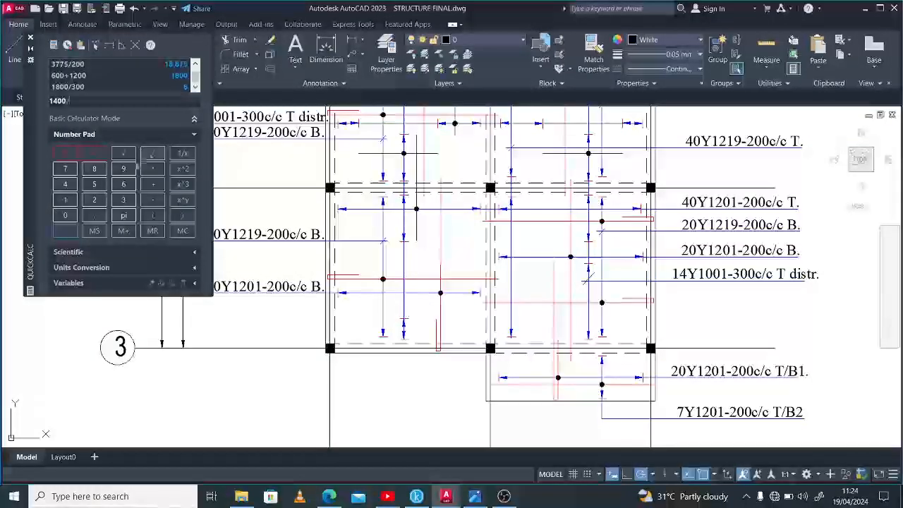
{"action": "left_click", "coordinate": [119, 200]}
{"action": "left_click", "coordinate": [59, 232]}
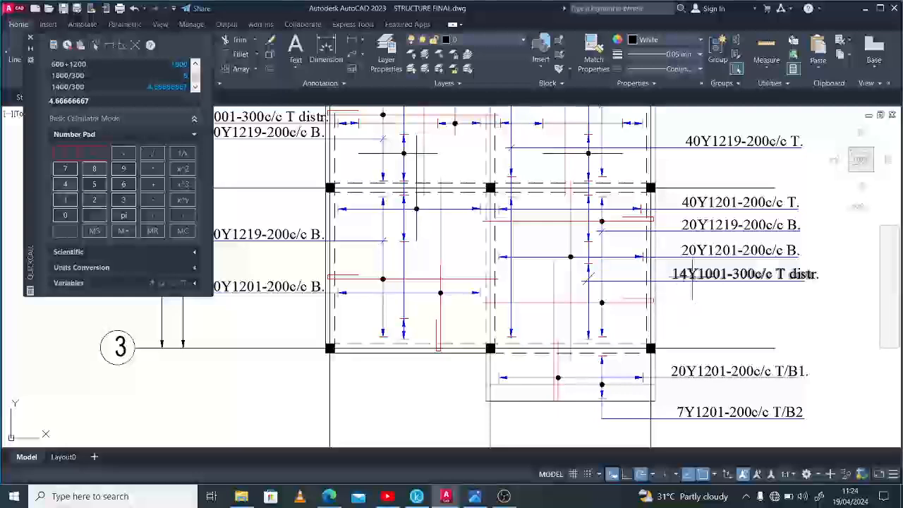
Step: Change the bar quantity in the distribution label beside bay B-C between grids 2 and 3 to read 19Y1001-300c/c T distr
{"action": "double_click", "coordinate": [688, 276]}
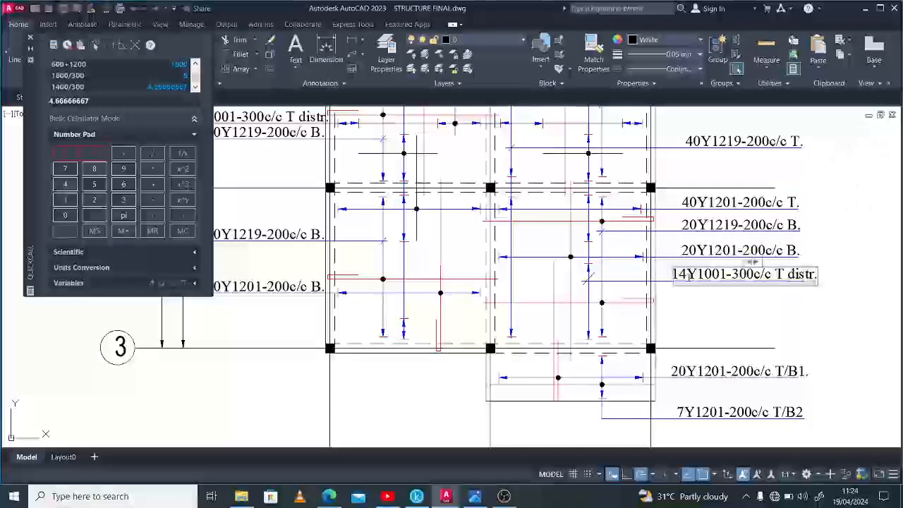
{"action": "key", "text": "BackSpace"}
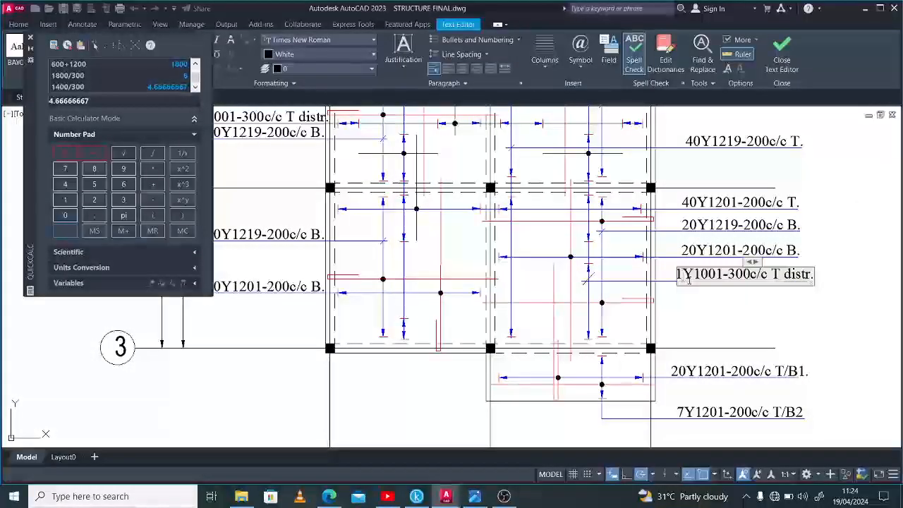
{"action": "type", "text": "9"}
{"action": "left_click", "coordinate": [732, 313]}
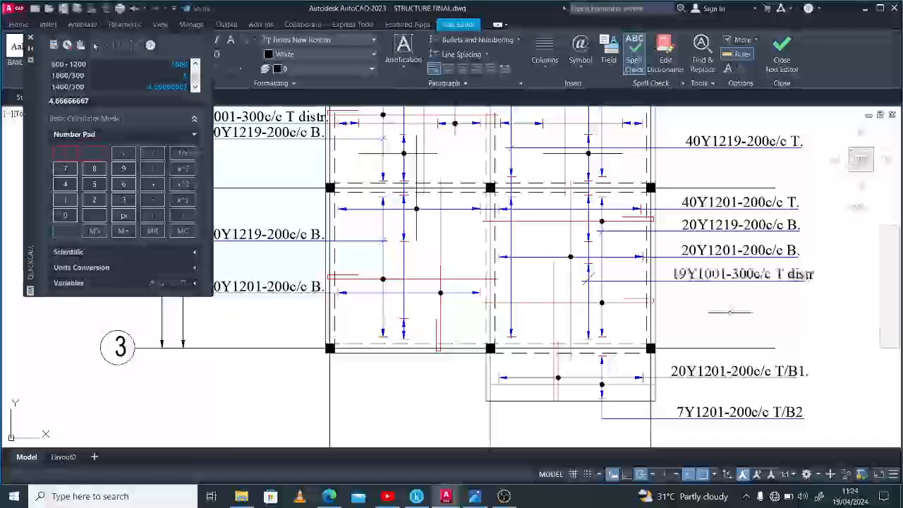
Step: Renumber the two distribution labels beside bay A-B between grids 1 and 2 as 14Y1002-300c/c T distr. and 14Y1003-300c/c T distr
{"action": "scroll", "coordinate": [574, 344], "scroll_direction": "down", "scroll_amount": 2}
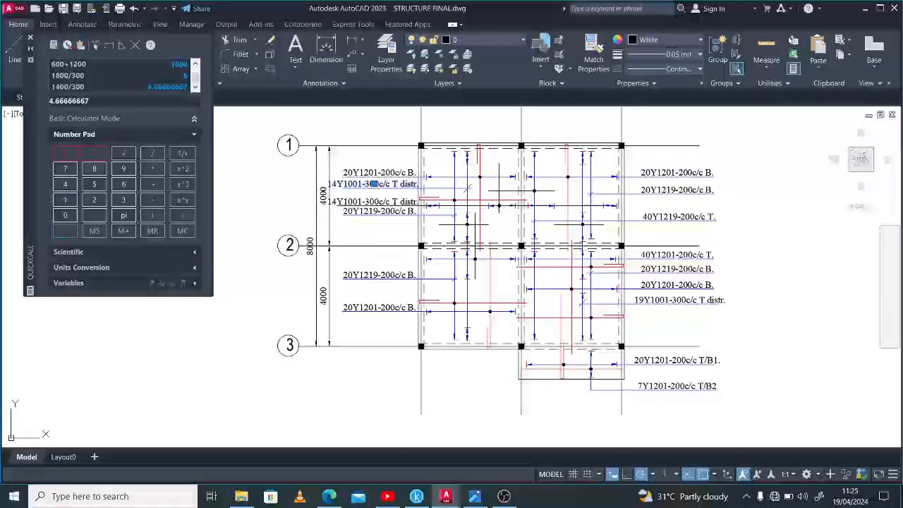
{"action": "double_click", "coordinate": [374, 184]}
{"action": "key", "text": "BackSpace"}
{"action": "type", "text": "2"}
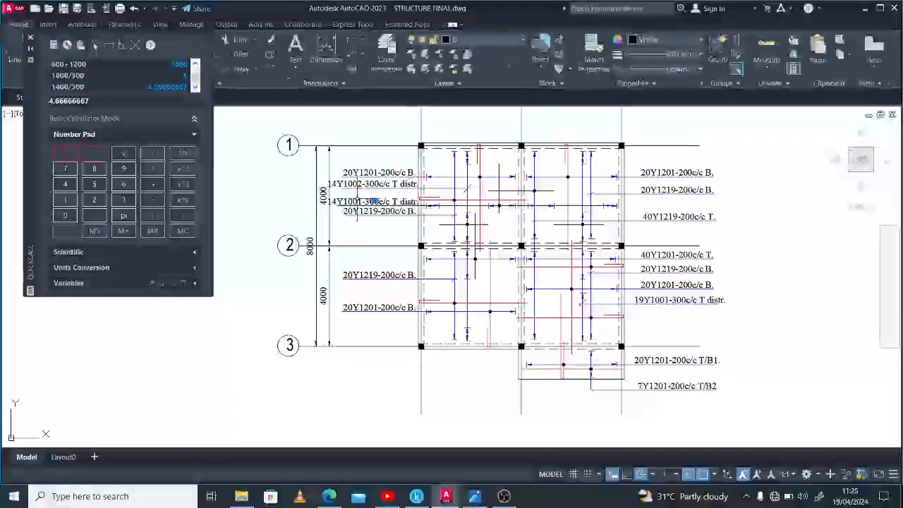
{"action": "double_click", "coordinate": [360, 201]}
{"action": "key", "text": "BackSpace"}
{"action": "type", "text": "3"}
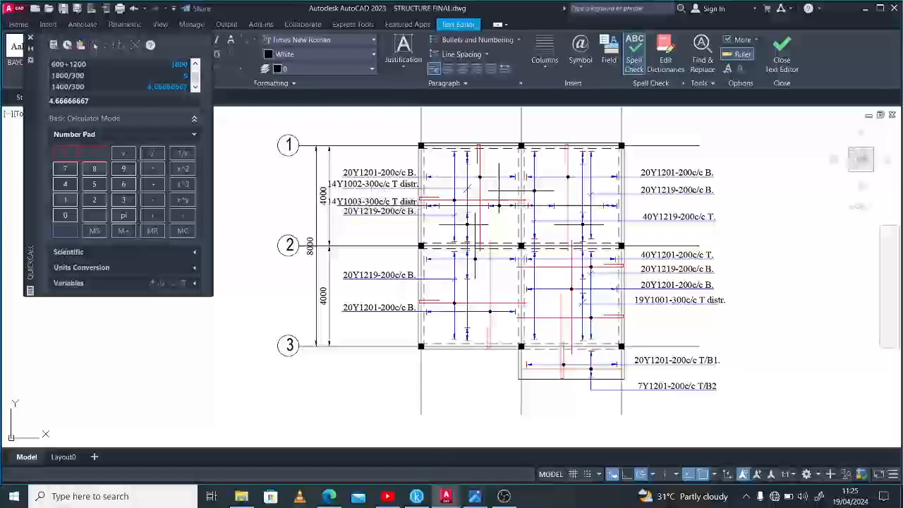
{"action": "left_click", "coordinate": [423, 412]}
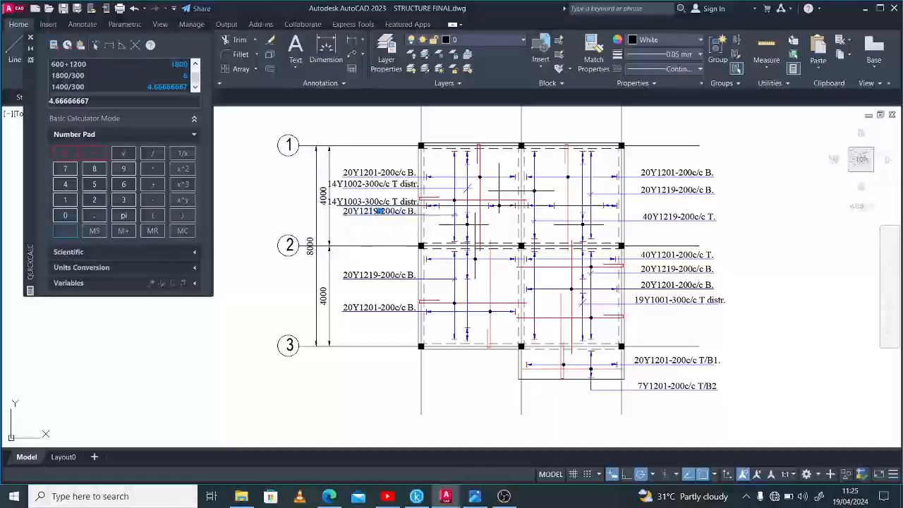
Step: Renumber the bottom bar label directly below 14Y1003, between grids 1 and 2, as 20Y1204-200c/c B
{"action": "double_click", "coordinate": [379, 211]}
{"action": "key", "text": "BackSpace"}
{"action": "key", "text": "BackSpace"}
{"action": "type", "text": "04"}
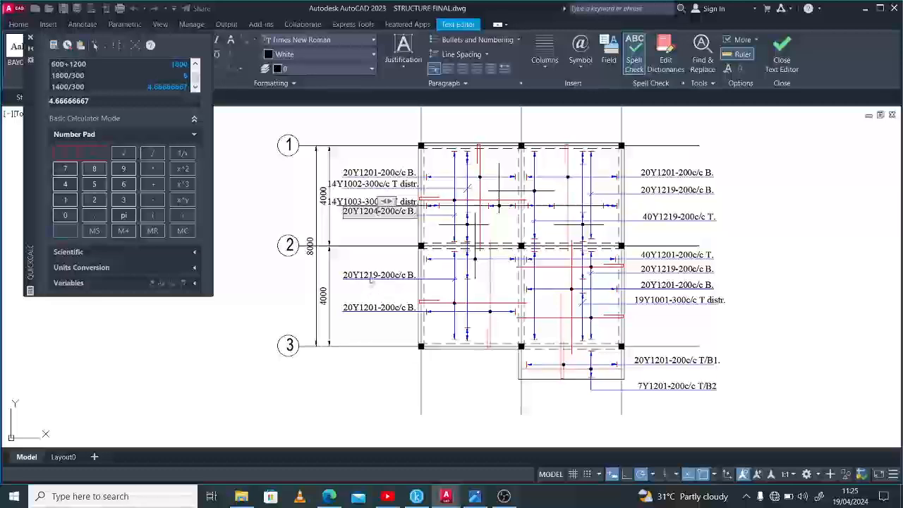
{"action": "left_click", "coordinate": [380, 276]}
Step: Renumber the two bottom bar labels beside bay A-B between grids 2 and 3 as 20Y1205-200c/c B. and 20Y1206-200c/c B
{"action": "double_click", "coordinate": [379, 276]}
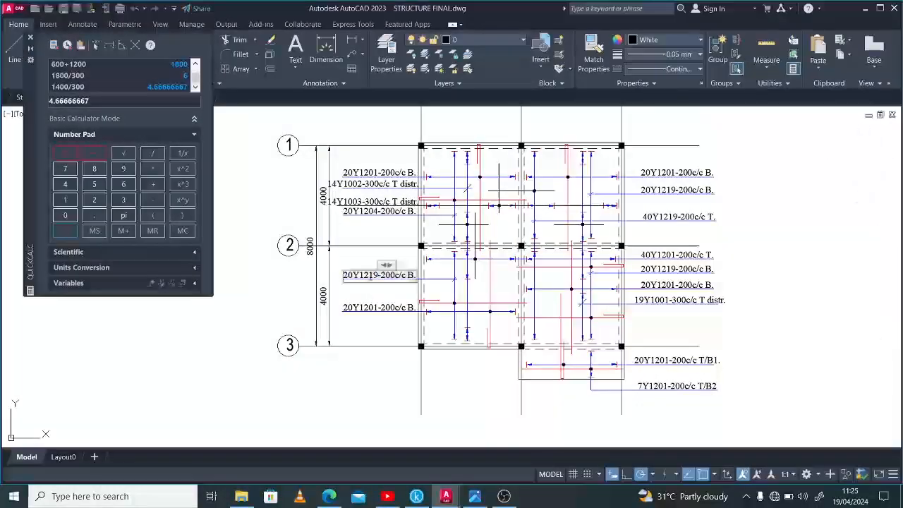
{"action": "key", "text": "BackSpace"}
{"action": "key", "text": "BackSpace"}
{"action": "type", "text": "05"}
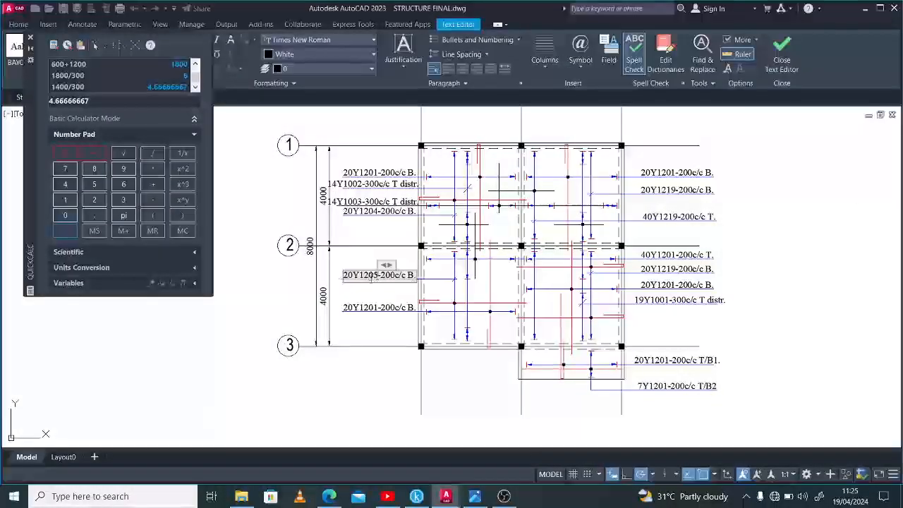
{"action": "left_click", "coordinate": [373, 314]}
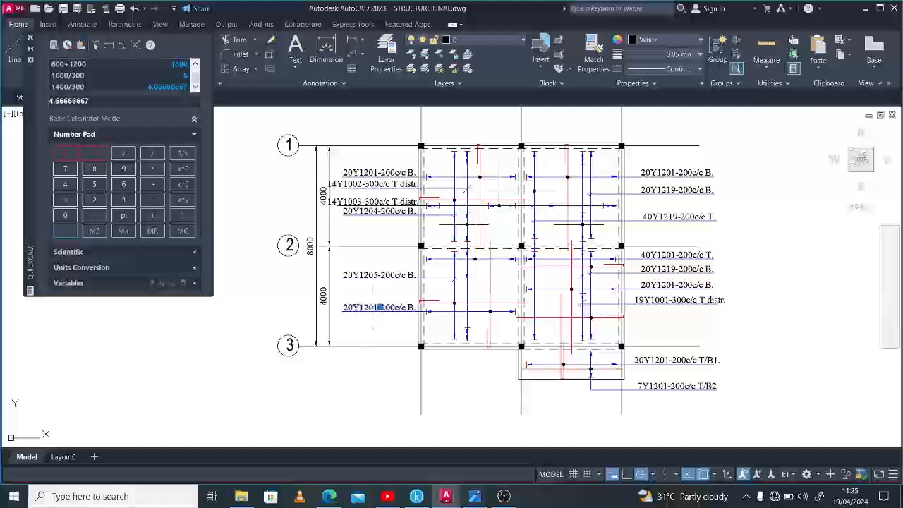
{"action": "double_click", "coordinate": [379, 307]}
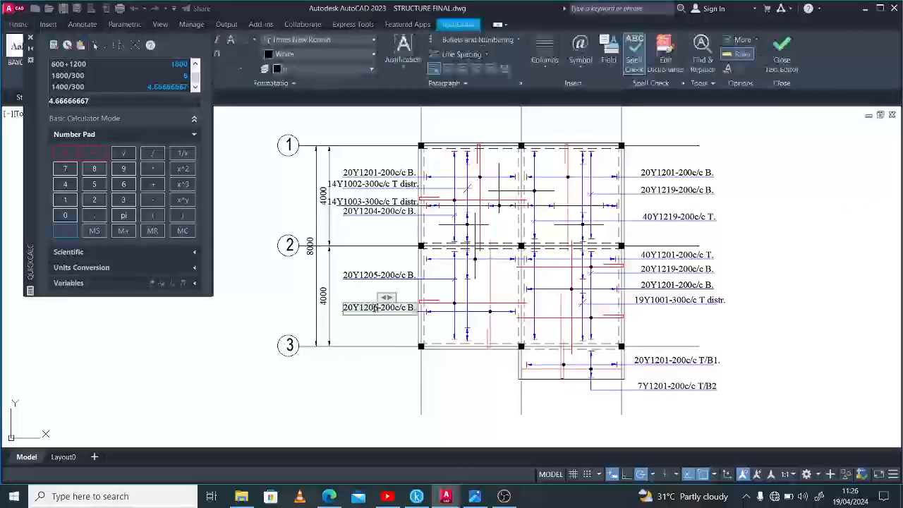
{"action": "left_click", "coordinate": [399, 343]}
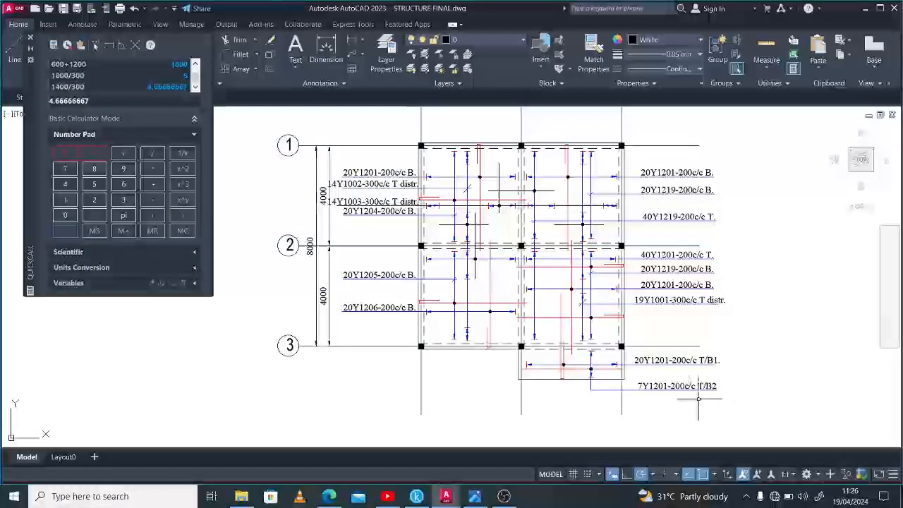
Step: Renumber the two labels beside the cantilever strip below grid 3 as 7Y1207-200c/c T/B2 and 20Y1208-200c/c T/B1
{"action": "double_click", "coordinate": [676, 386]}
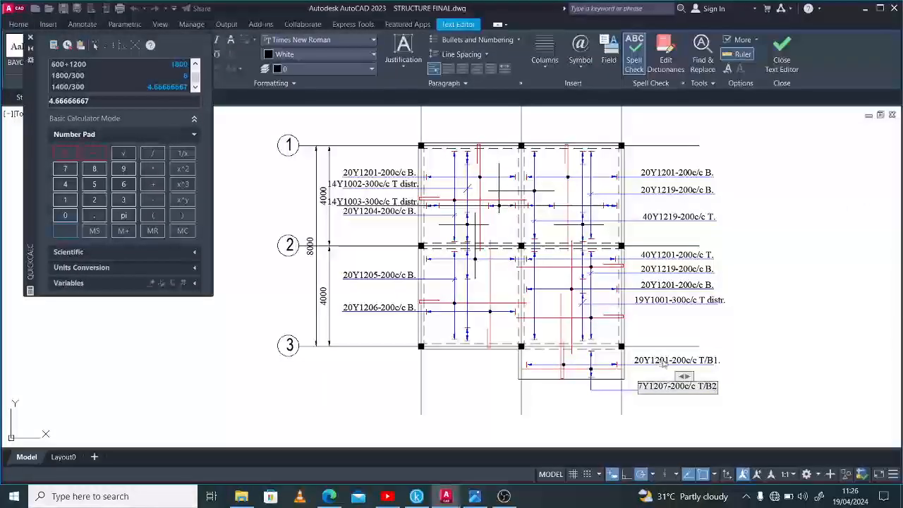
{"action": "left_click", "coordinate": [663, 363]}
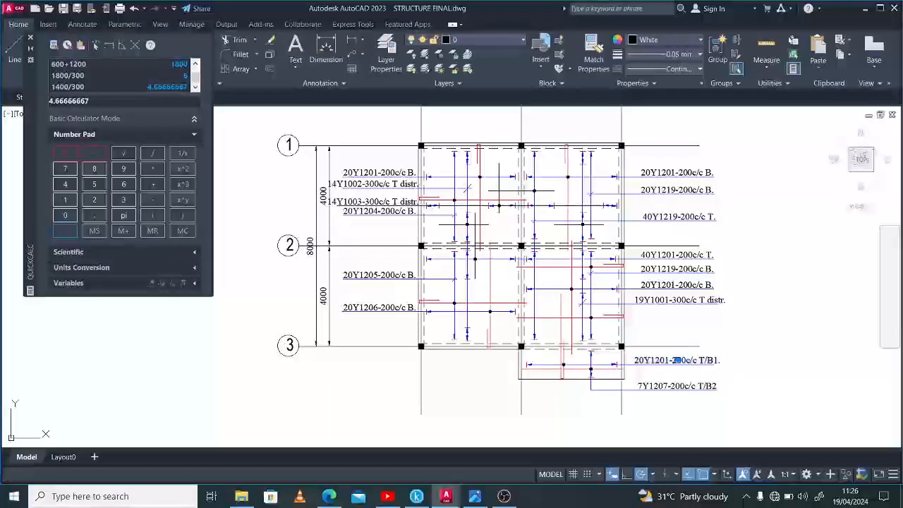
{"action": "double_click", "coordinate": [667, 362]}
{"action": "key", "text": "BackSpace"}
{"action": "type", "text": "8"}
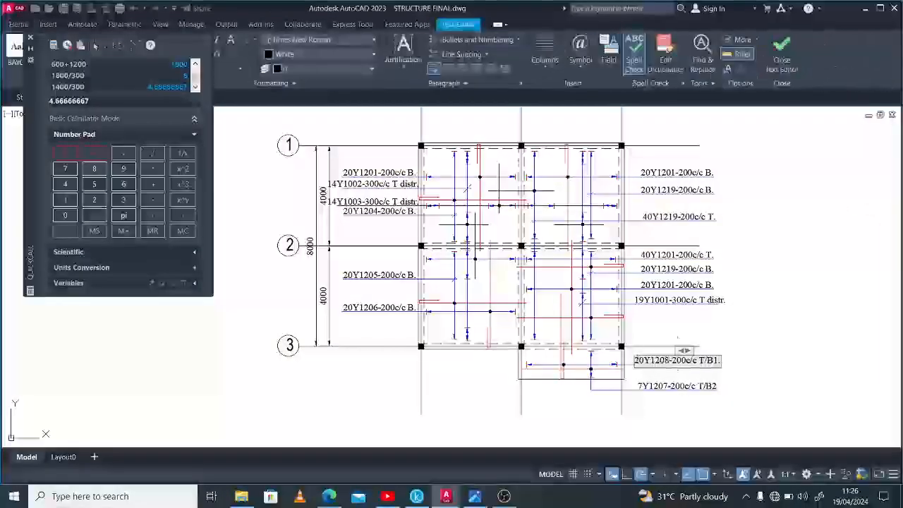
{"action": "left_click", "coordinate": [673, 305]}
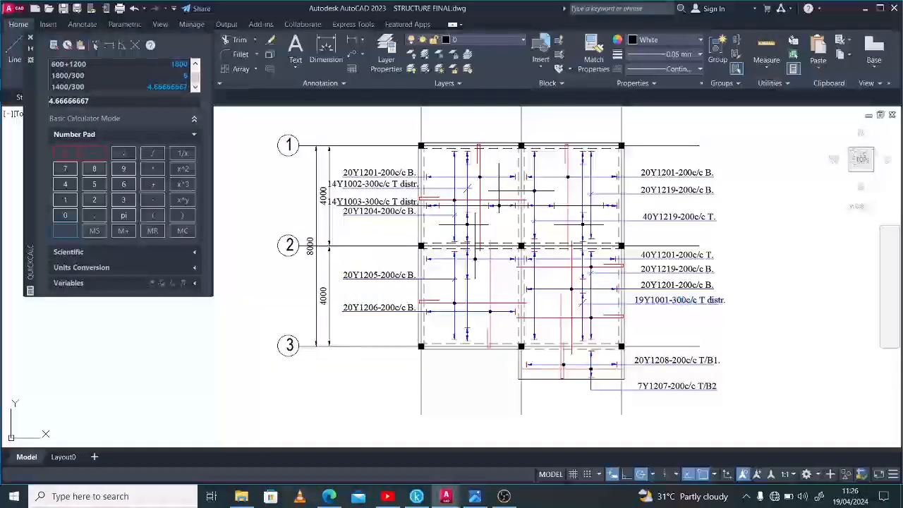
Step: Renumber the lowest two labels beside bay B-C between grids 2 and 3 as 19Y1009-300c/c T distr. and 20Y1210-200c/c B
{"action": "double_click", "coordinate": [679, 300]}
{"action": "type", "text": "9"}
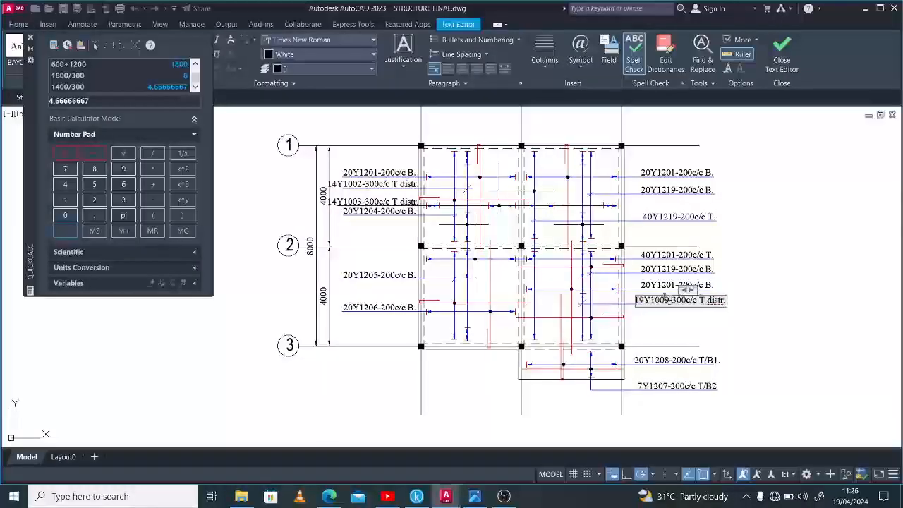
{"action": "left_click", "coordinate": [676, 285]}
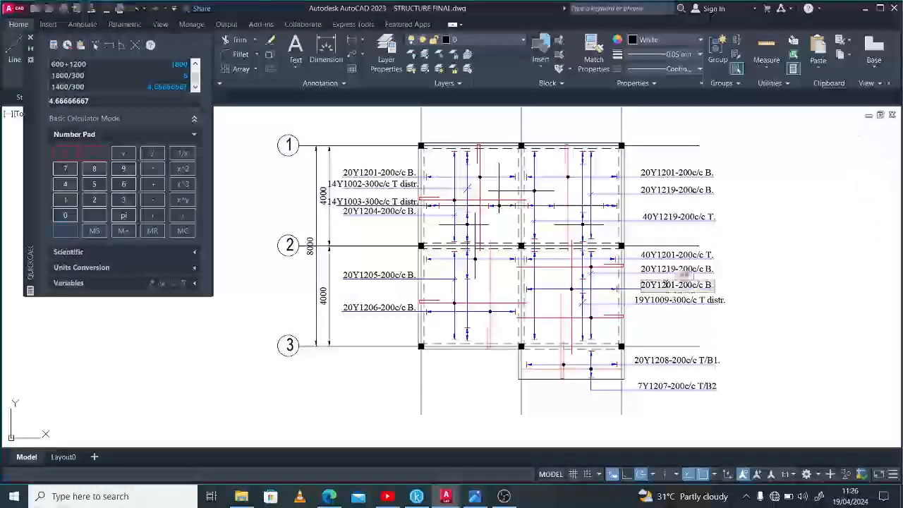
{"action": "double_click", "coordinate": [670, 285]}
{"action": "type", "text": "10"}
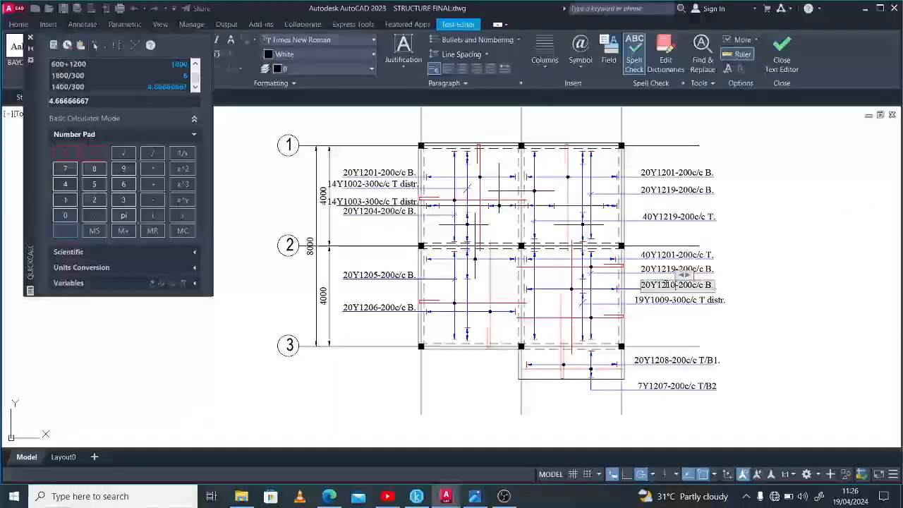
{"action": "left_click", "coordinate": [677, 269]}
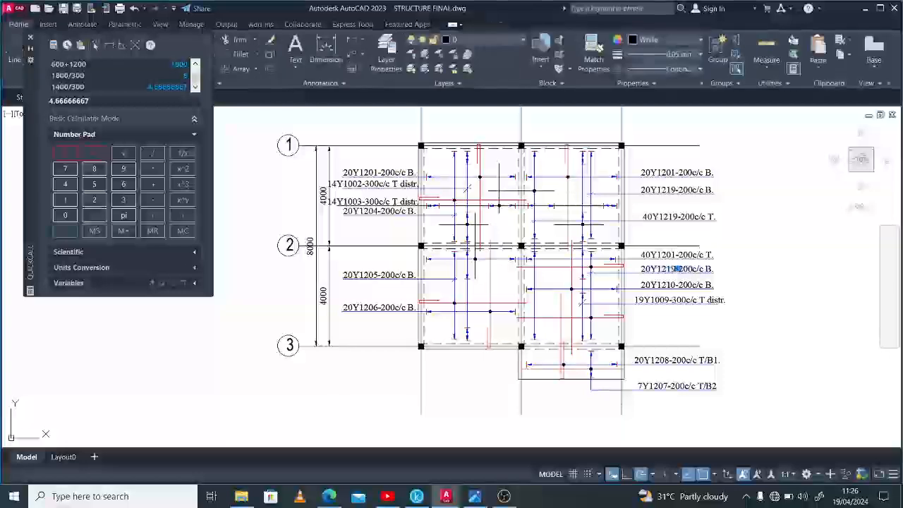
Step: Renumber the bottom bar label above 20Y1210 as 20Y1211-200c/c B. and the top bar label beside bay B-C just above grid 2 as 40Y1212-200c/c T
{"action": "left_click", "coordinate": [676, 269]}
{"action": "double_click", "coordinate": [675, 269]}
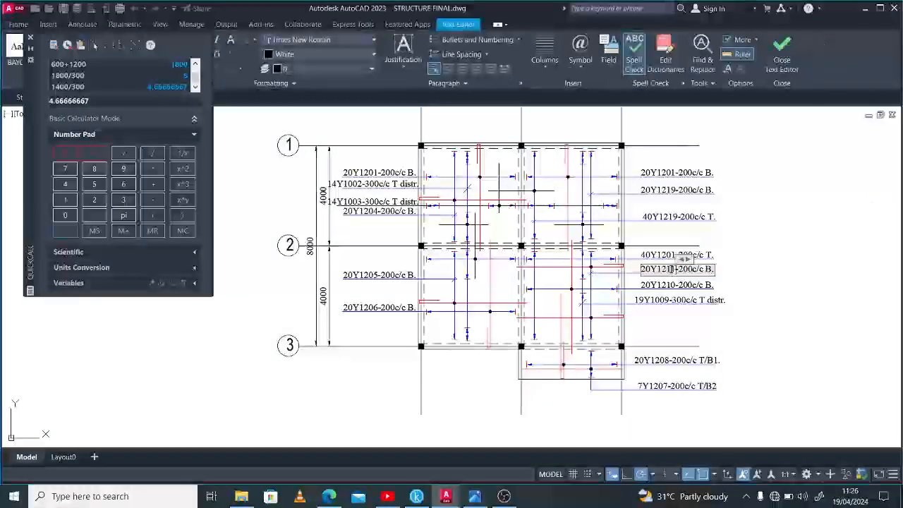
{"action": "left_click", "coordinate": [676, 237]}
{"action": "left_click", "coordinate": [674, 216]}
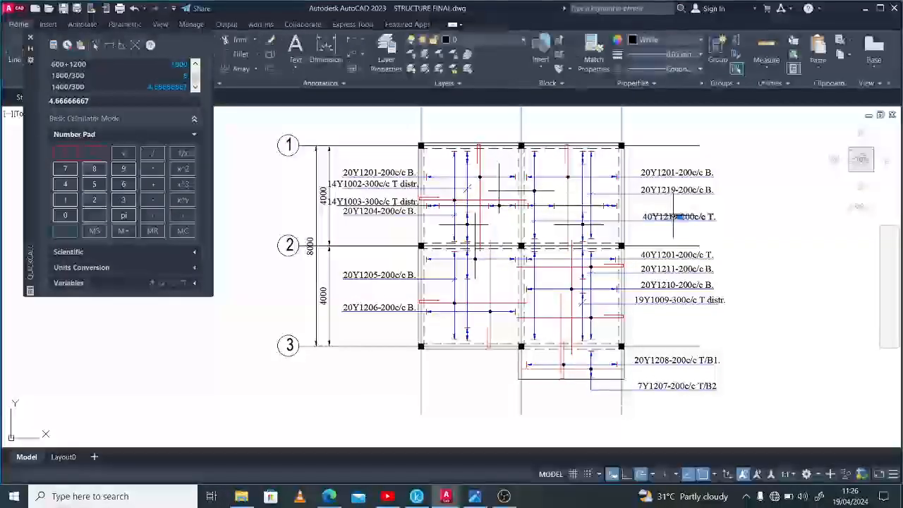
{"action": "double_click", "coordinate": [676, 217]}
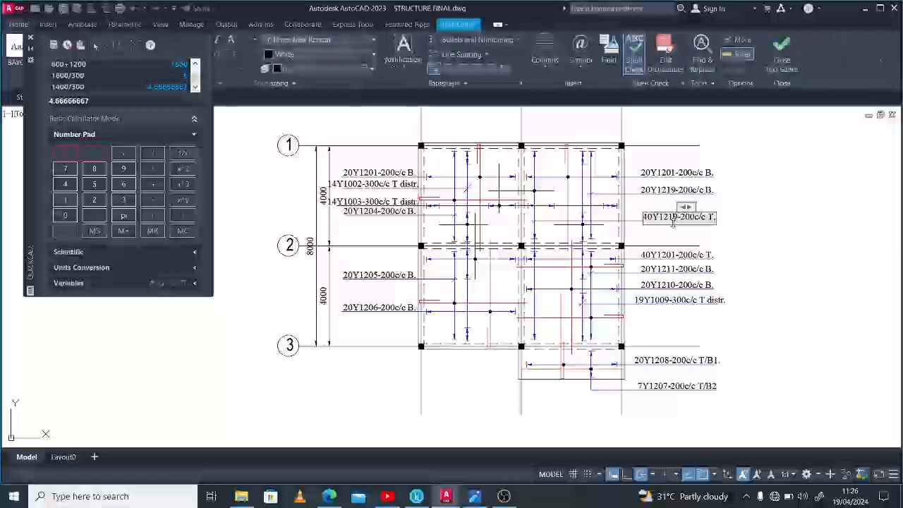
{"action": "left_click", "coordinate": [676, 193]}
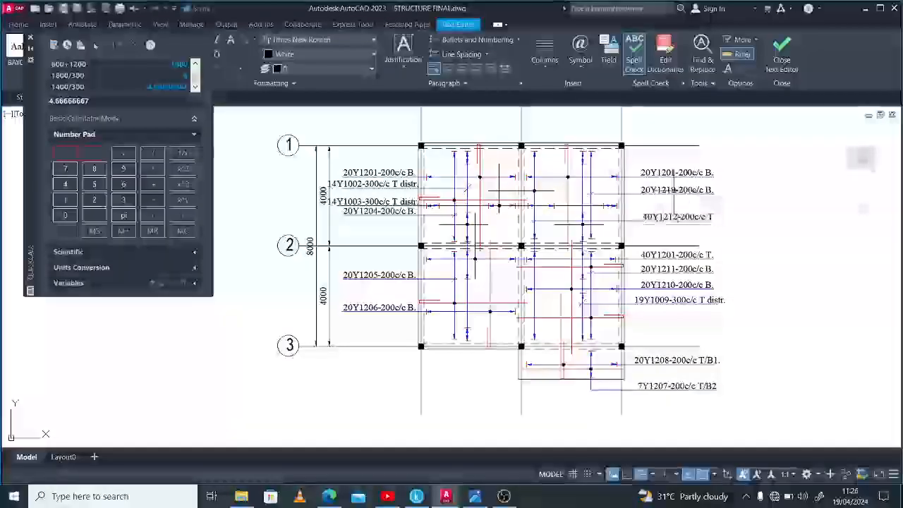
Step: Renumber the two bottom bar labels beside bay B-C between grids 1 and 2 as 20Y1213-200c/c B. and 20Y1214-200c/c B
{"action": "double_click", "coordinate": [676, 190]}
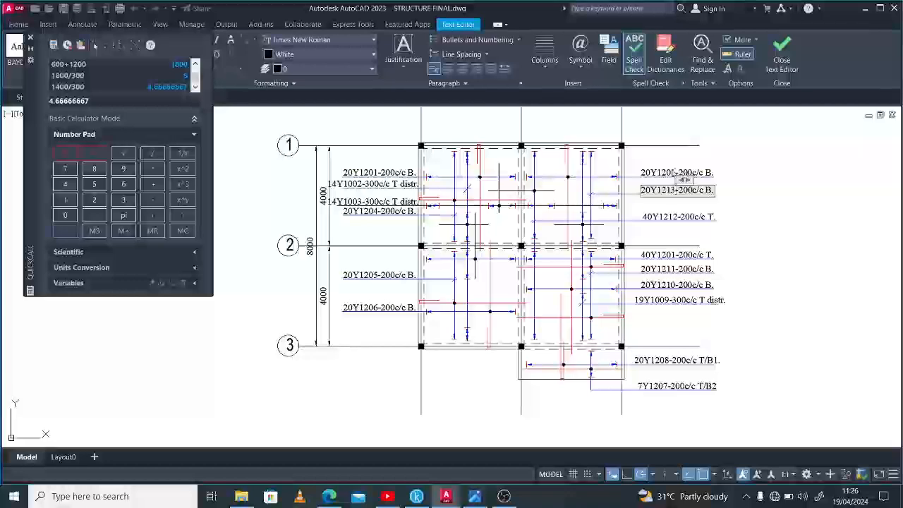
{"action": "type", "text": "3"}
{"action": "left_click", "coordinate": [677, 172]}
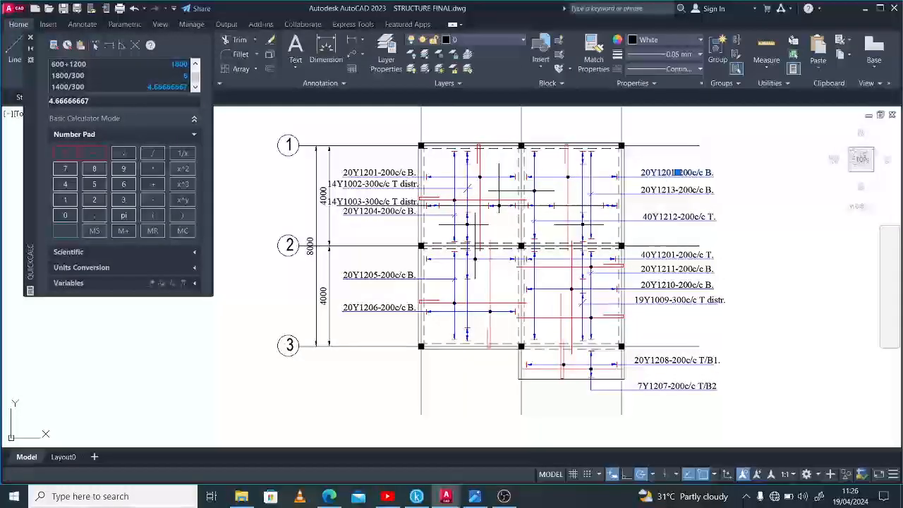
{"action": "double_click", "coordinate": [677, 172]}
{"action": "type", "text": "4"}
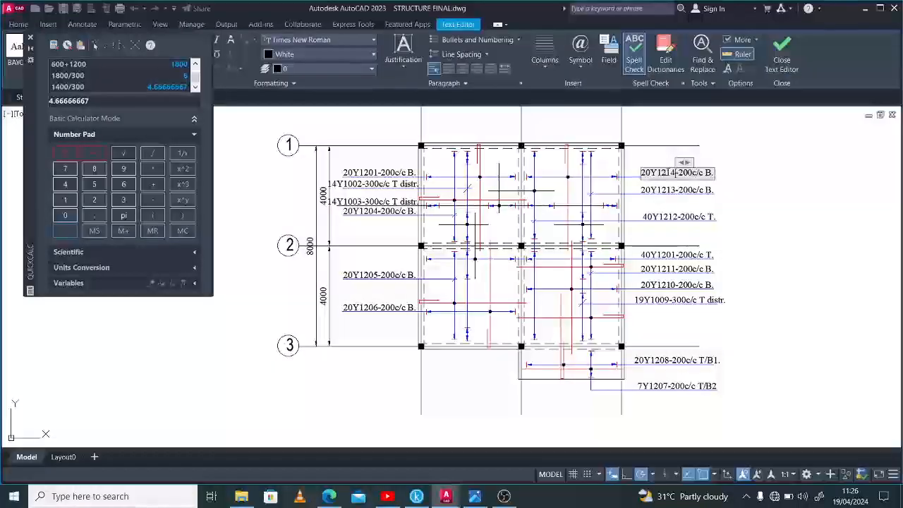
{"action": "left_click", "coordinate": [746, 272]}
Step: Review the bar labels and their numbering on both sides of the SLAB REINF. DETAILS plan
{"action": "scroll", "coordinate": [604, 252], "scroll_direction": "down", "scroll_amount": 2}
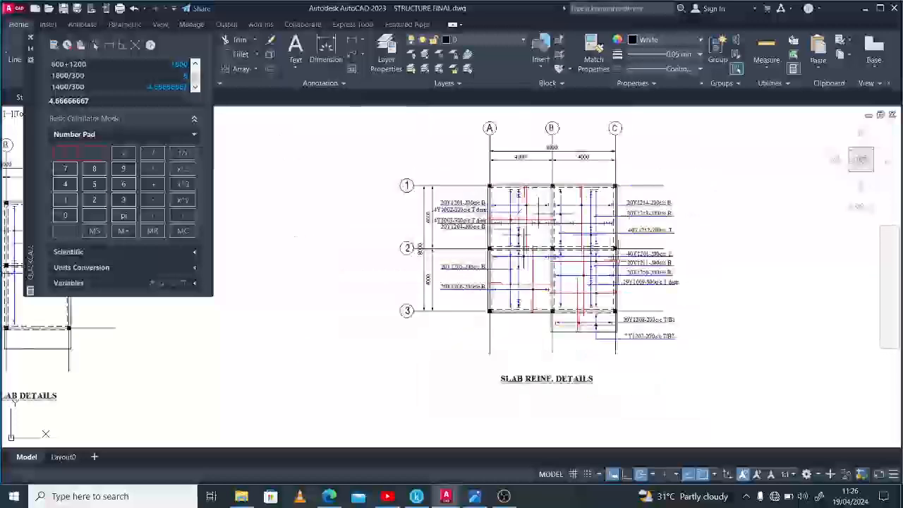
{"action": "middle_click_drag", "start_coordinate": [625, 237], "coordinate": [565, 271]}
{"action": "scroll", "coordinate": [544, 270], "scroll_direction": "up", "scroll_amount": 2}
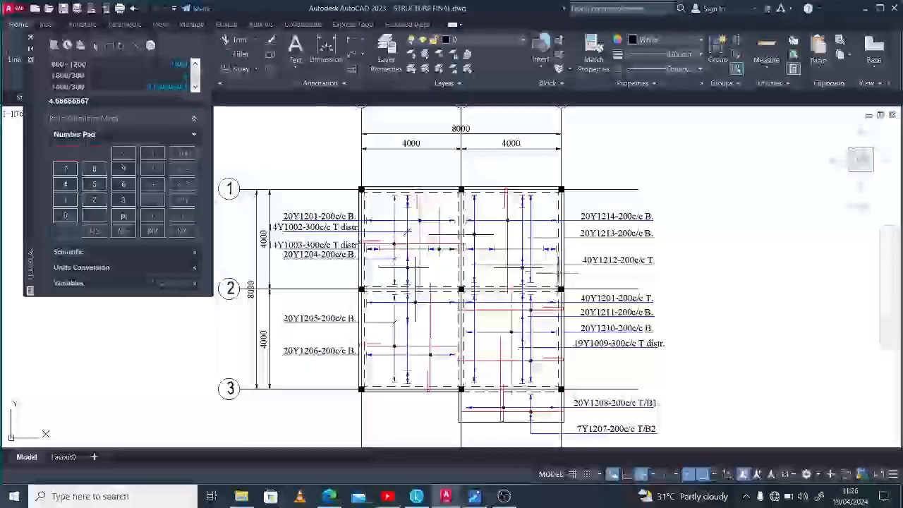
{"action": "scroll", "coordinate": [546, 268], "scroll_direction": "down", "scroll_amount": 2}
{"action": "scroll", "coordinate": [640, 311], "scroll_direction": "up", "scroll_amount": 2}
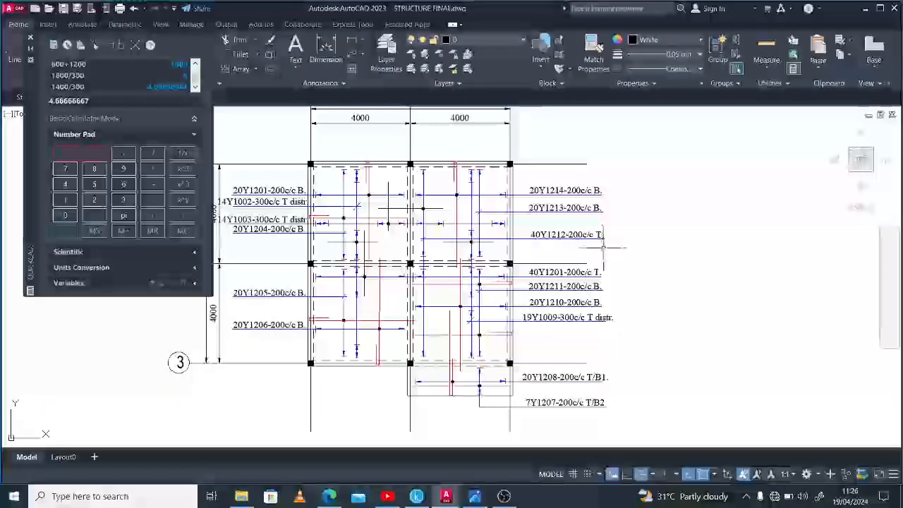
{"action": "middle_click_drag", "start_coordinate": [601, 247], "coordinate": [610, 246]}
{"action": "scroll", "coordinate": [654, 250], "scroll_direction": "down", "scroll_amount": 2}
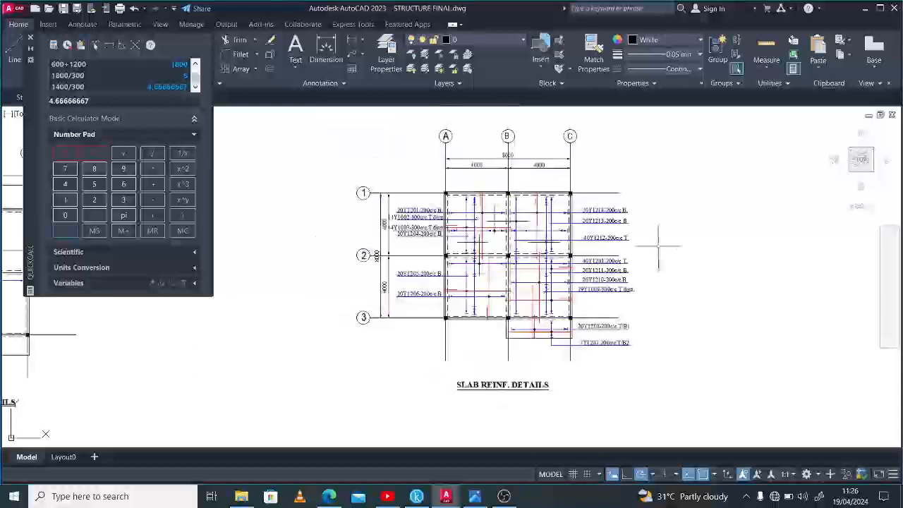
{"action": "scroll", "coordinate": [661, 236], "scroll_direction": "up", "scroll_amount": 2}
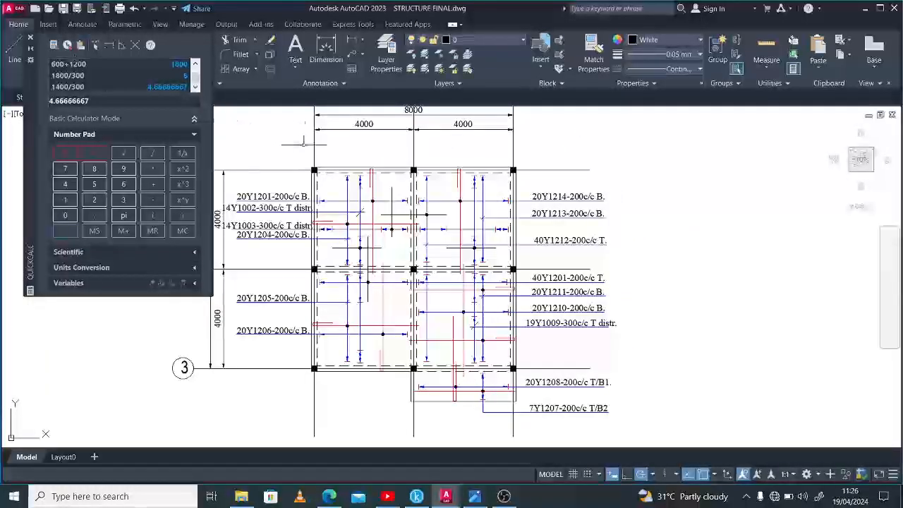
{"action": "middle_click_drag", "start_coordinate": [295, 141], "coordinate": [299, 145]}
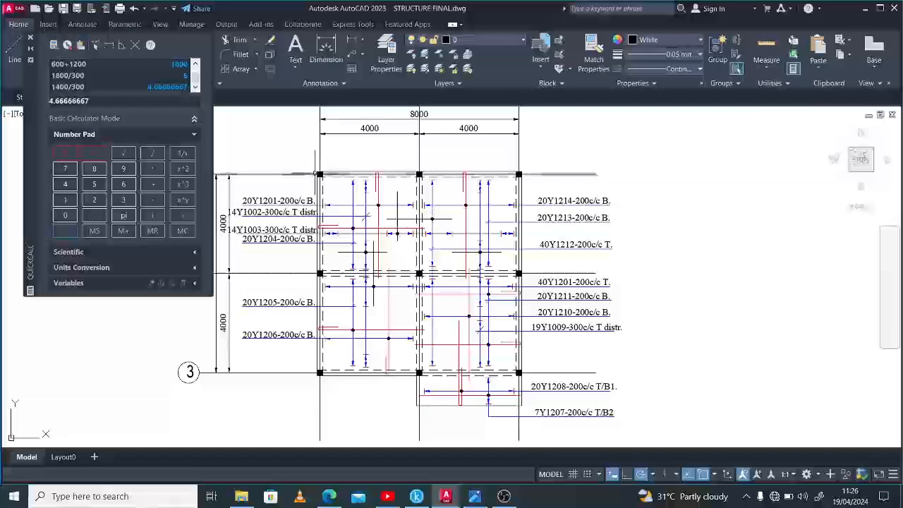
{"action": "scroll", "coordinate": [387, 185], "scroll_direction": "down", "scroll_amount": 2}
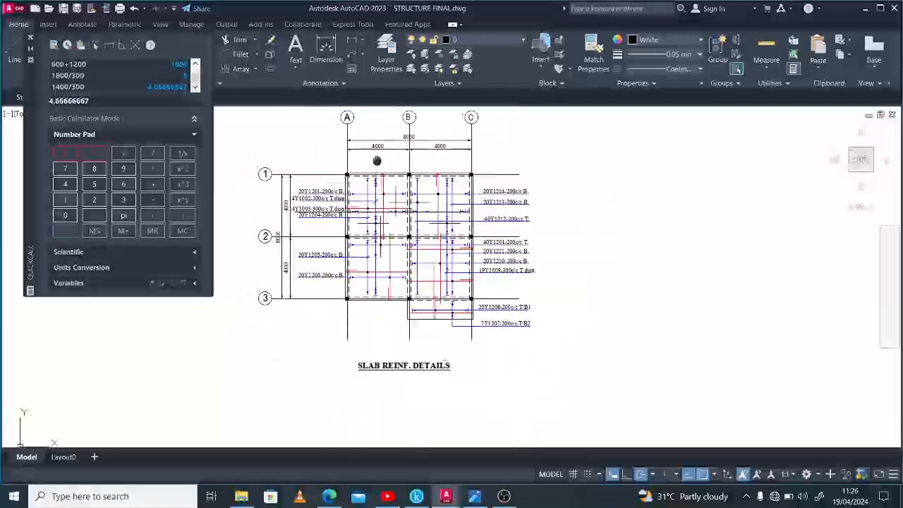